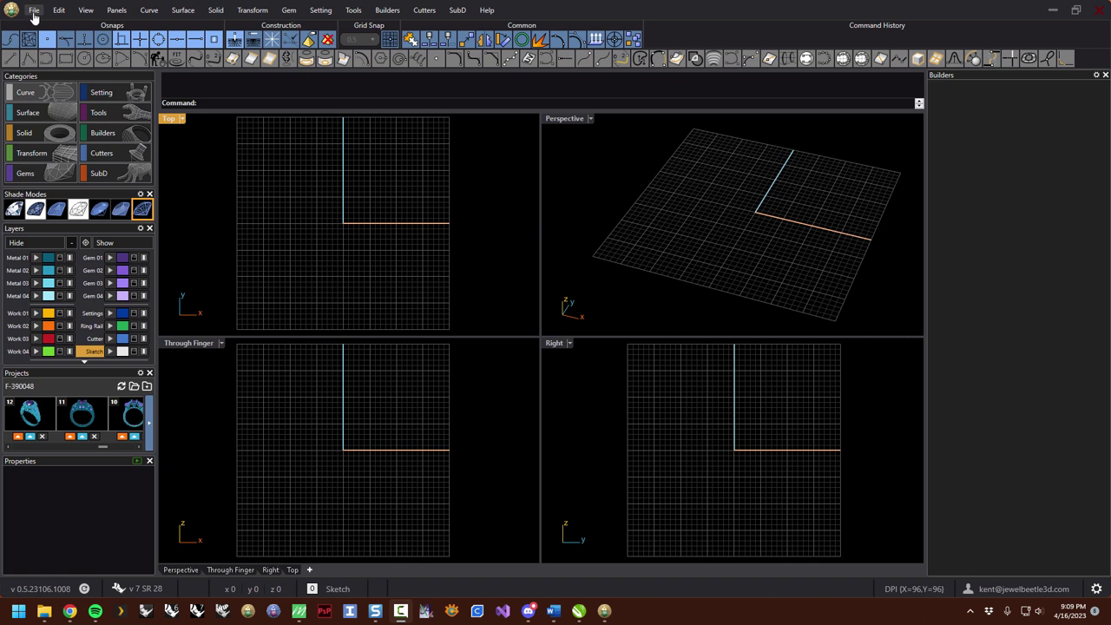
Examine the file commands, including the template options and recent files, and the additional user layers.
left_click(33, 11)
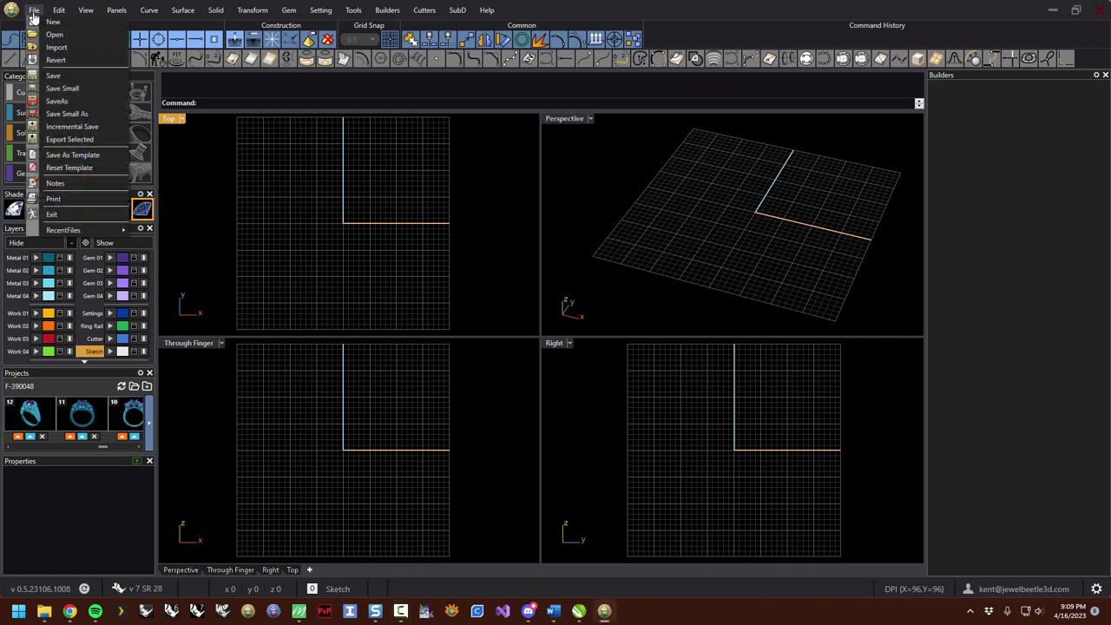
left_click(33, 13)
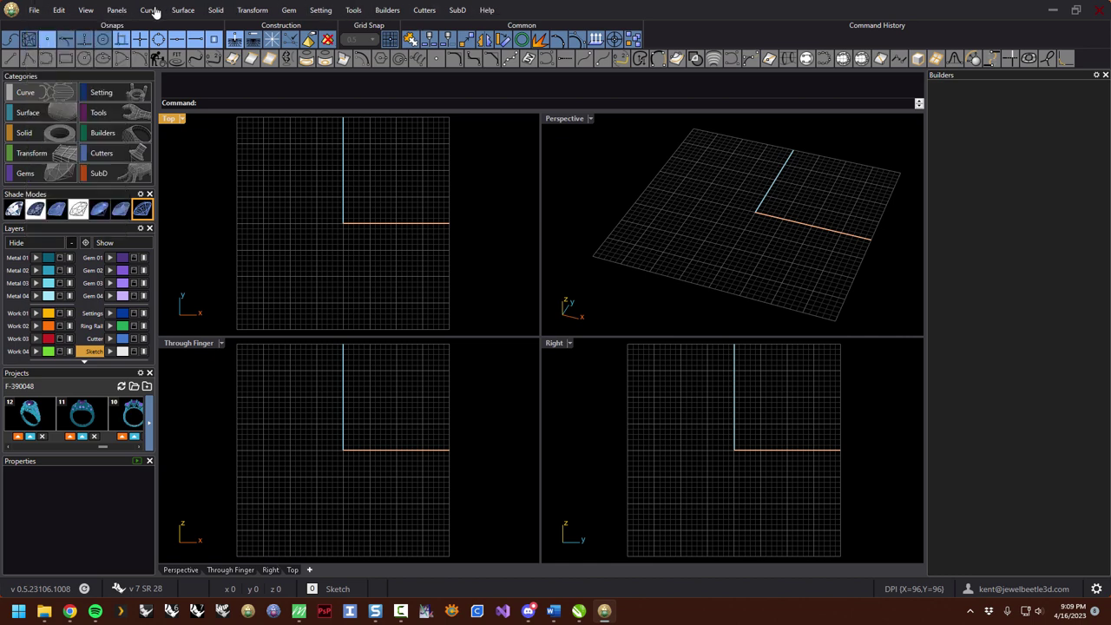
left_click(34, 11)
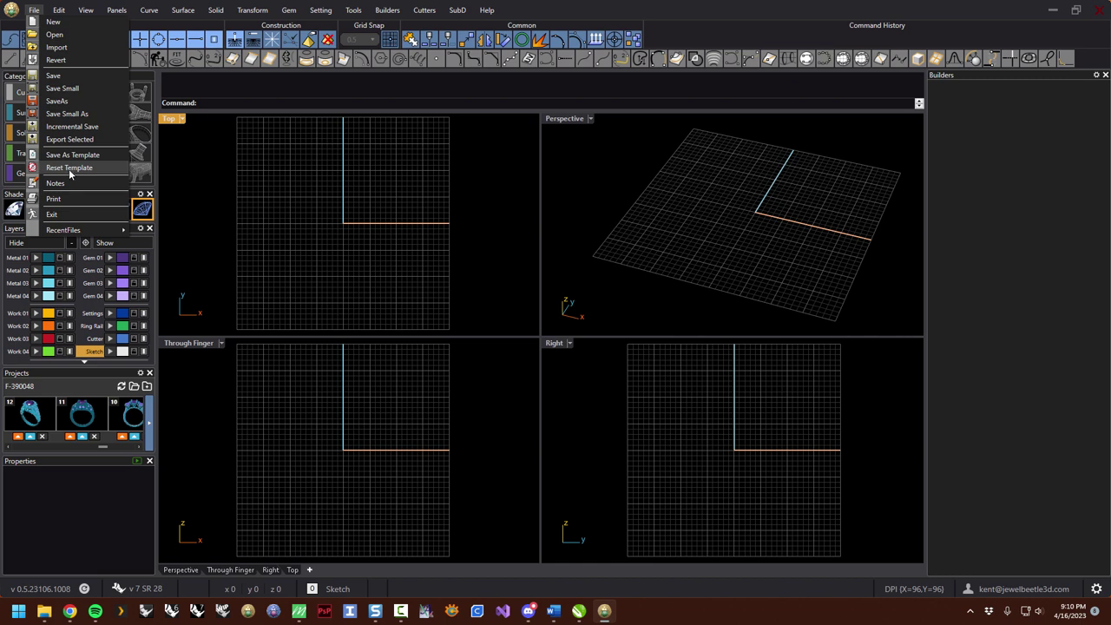
left_click(205, 189)
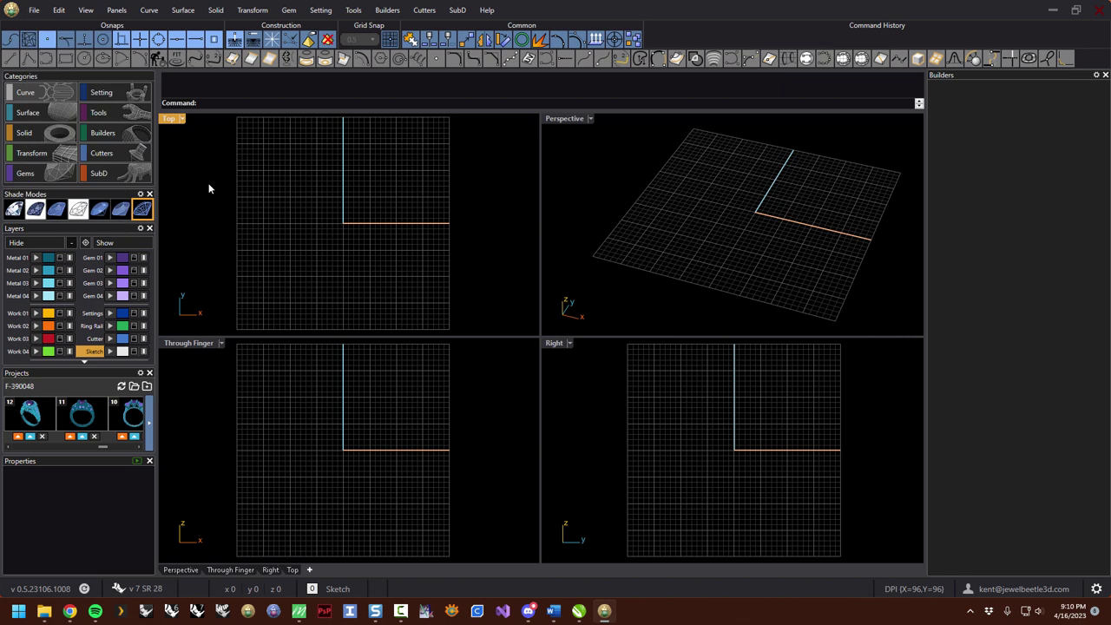
left_click(84, 361)
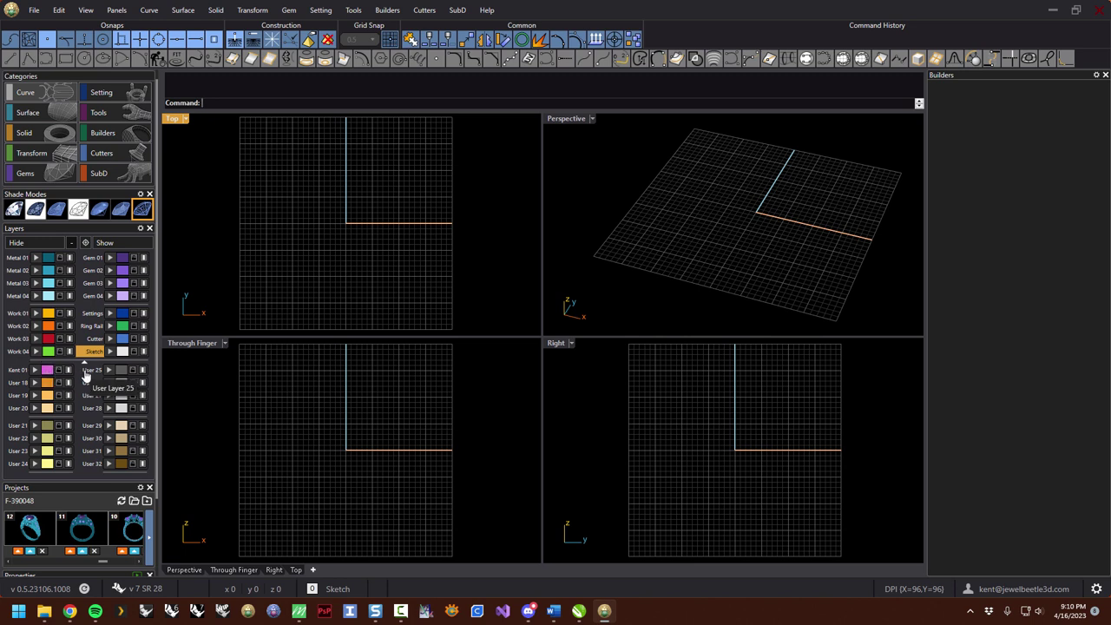
left_click(83, 361)
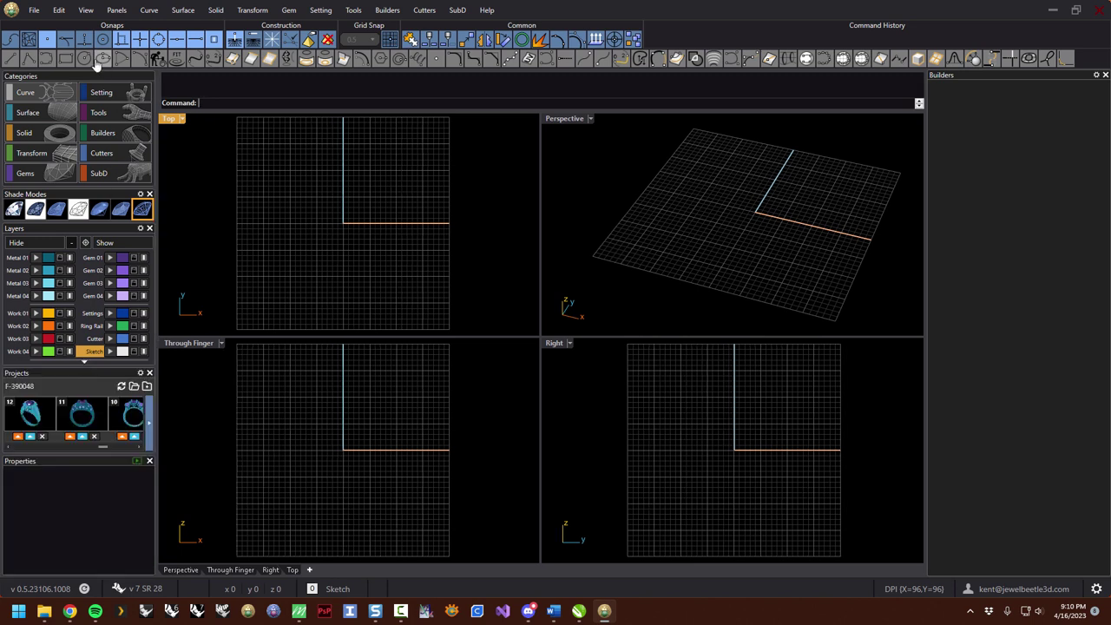
left_click(35, 10)
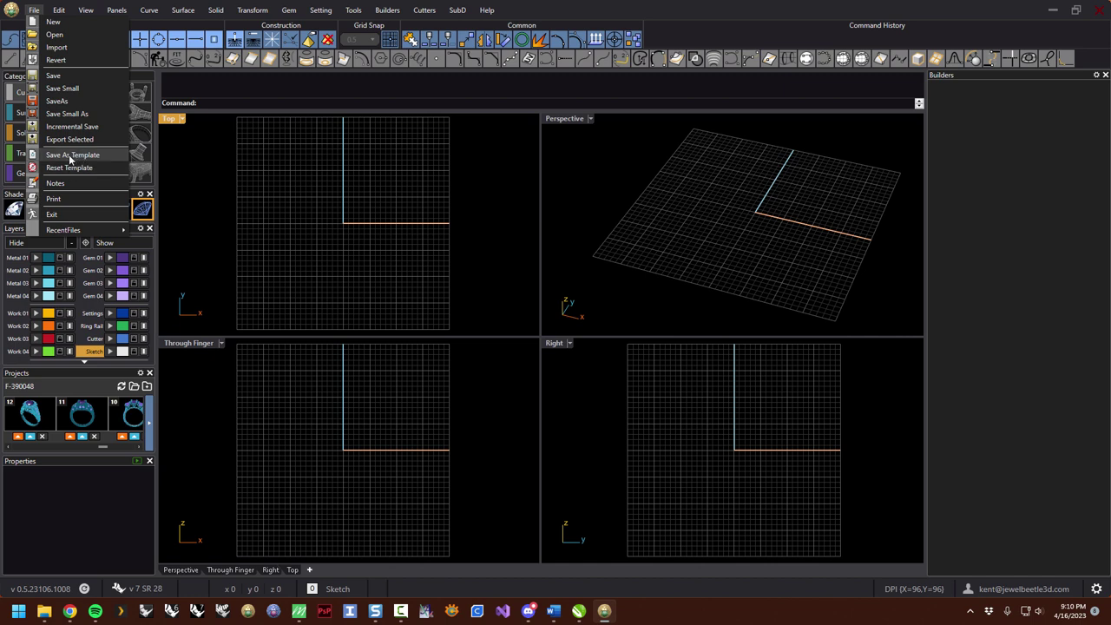
left_click(59, 10)
left_click(34, 10)
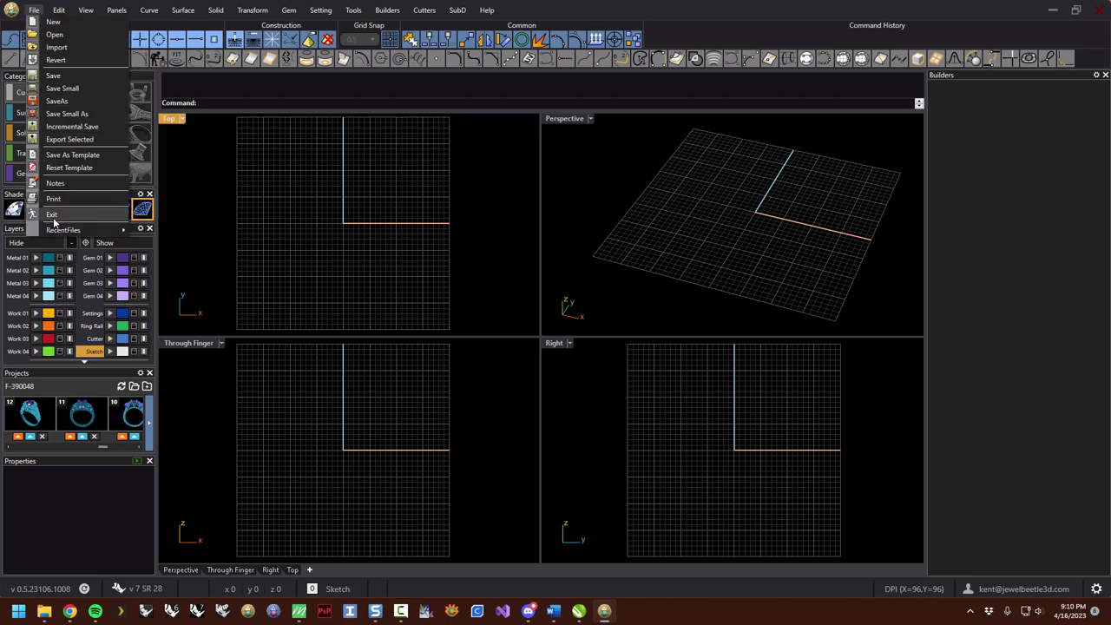
mouse_move(56, 232)
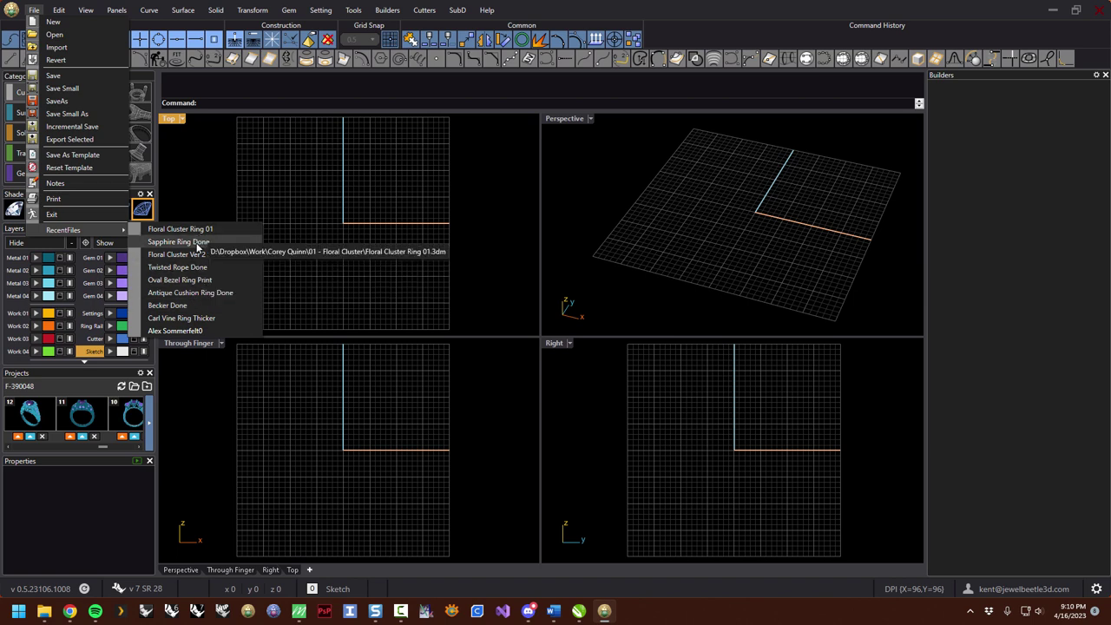
left_click(243, 180)
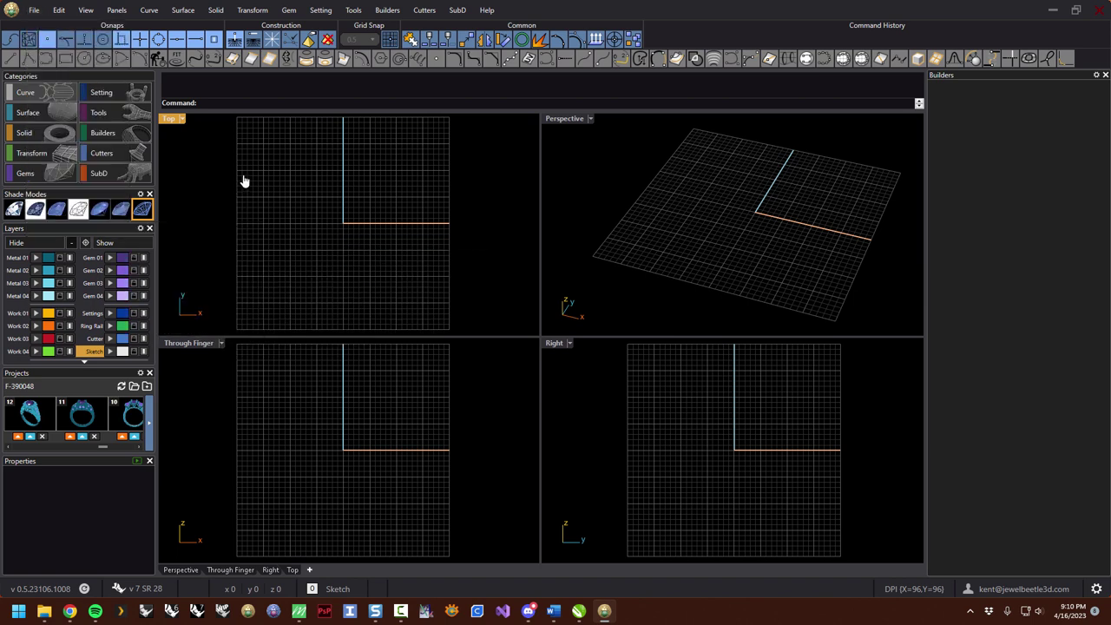
Examine the editing, viewing and curve commands, including the zoom options.
left_click(58, 12)
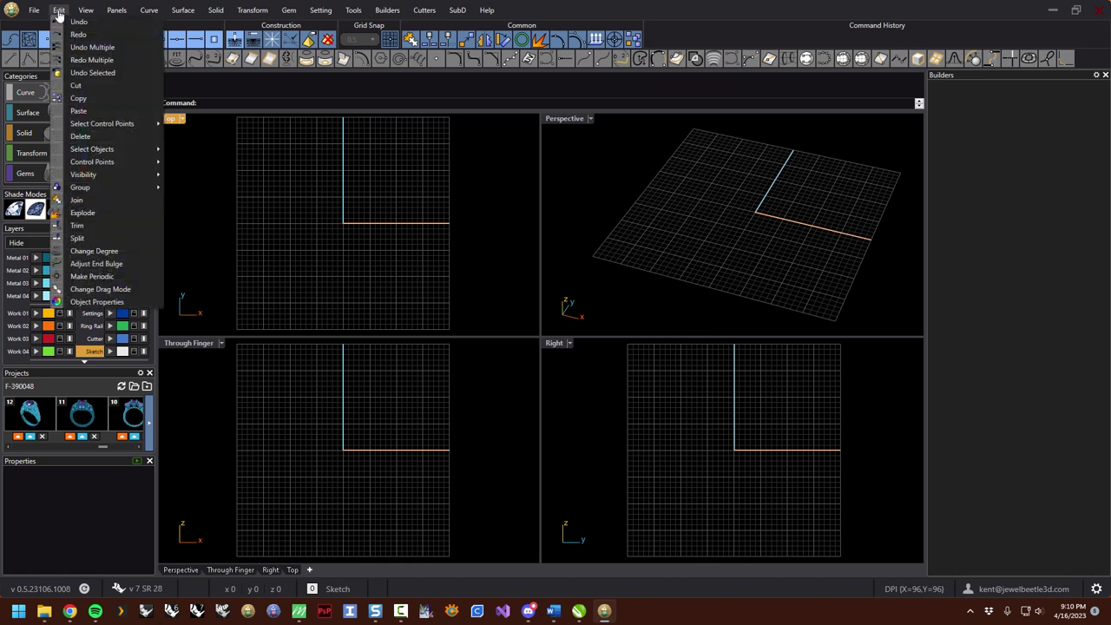
mouse_move(93, 10)
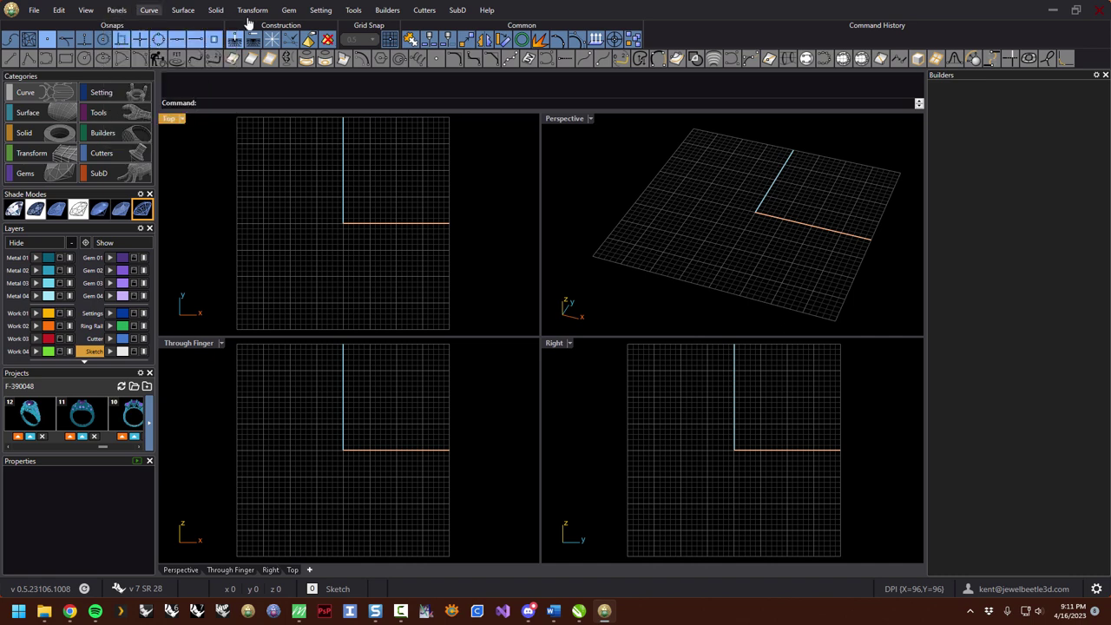
mouse_move(387, 12)
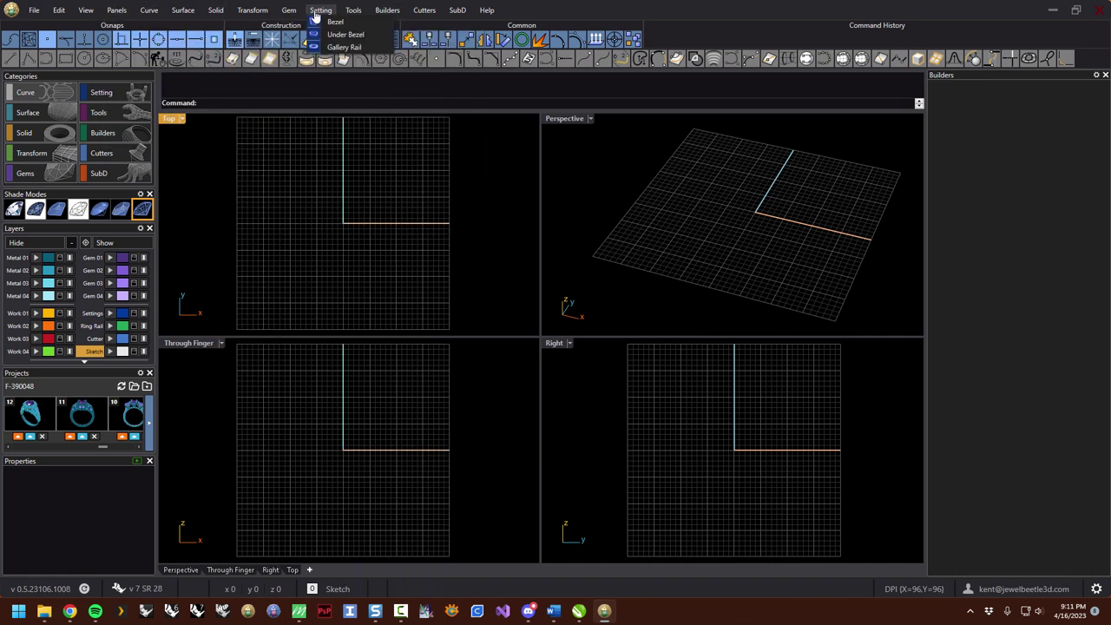
mouse_move(353, 10)
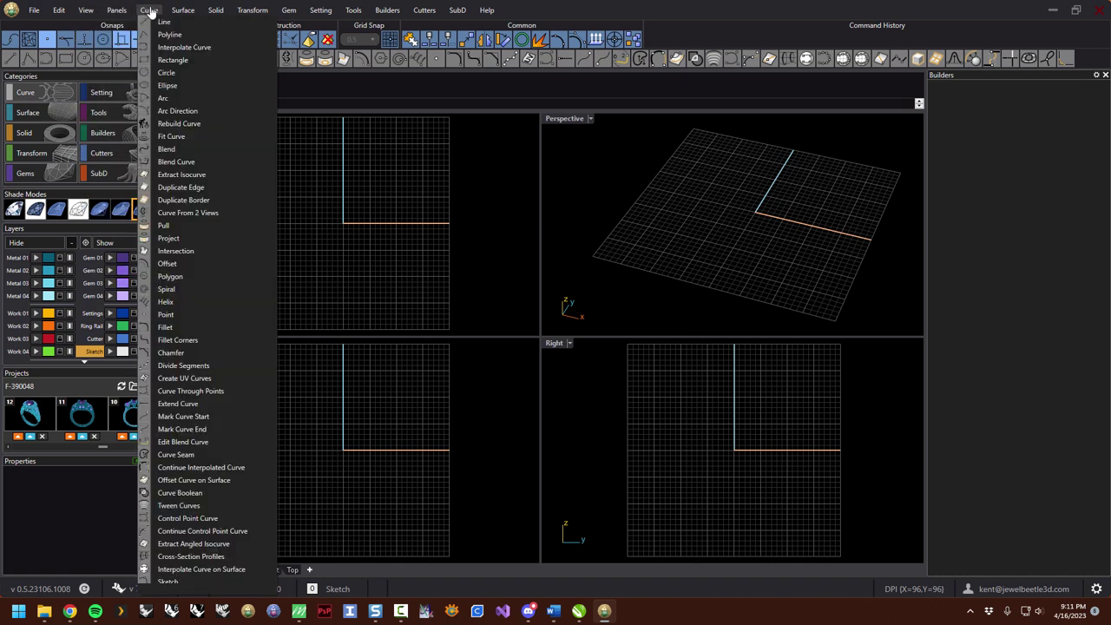
scroll(205, 322, "down", 4)
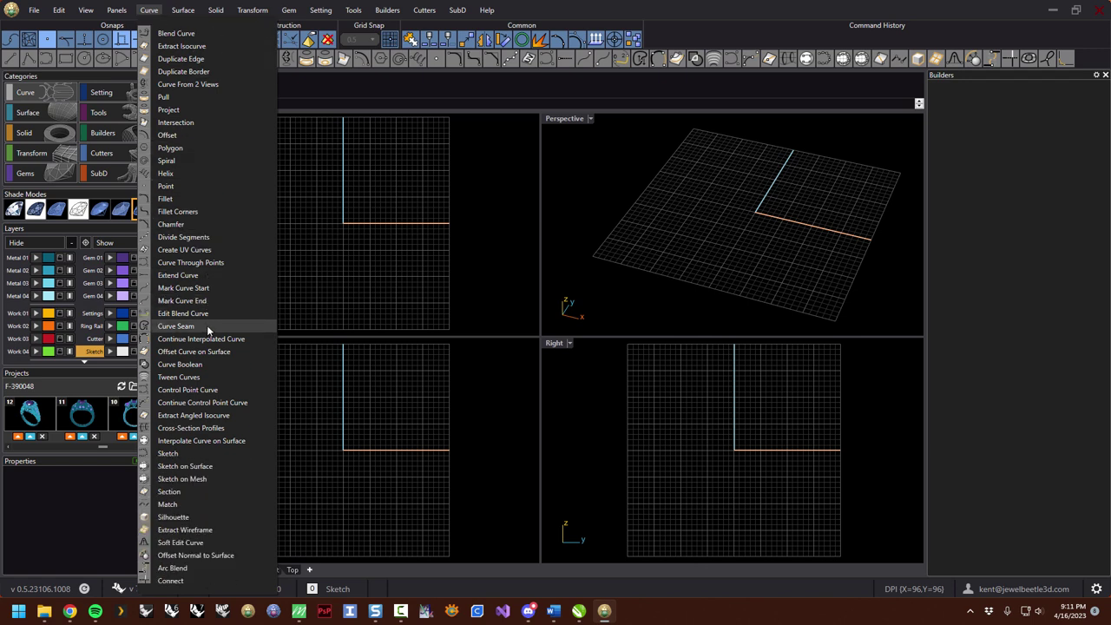
scroll(209, 332, "up", 4)
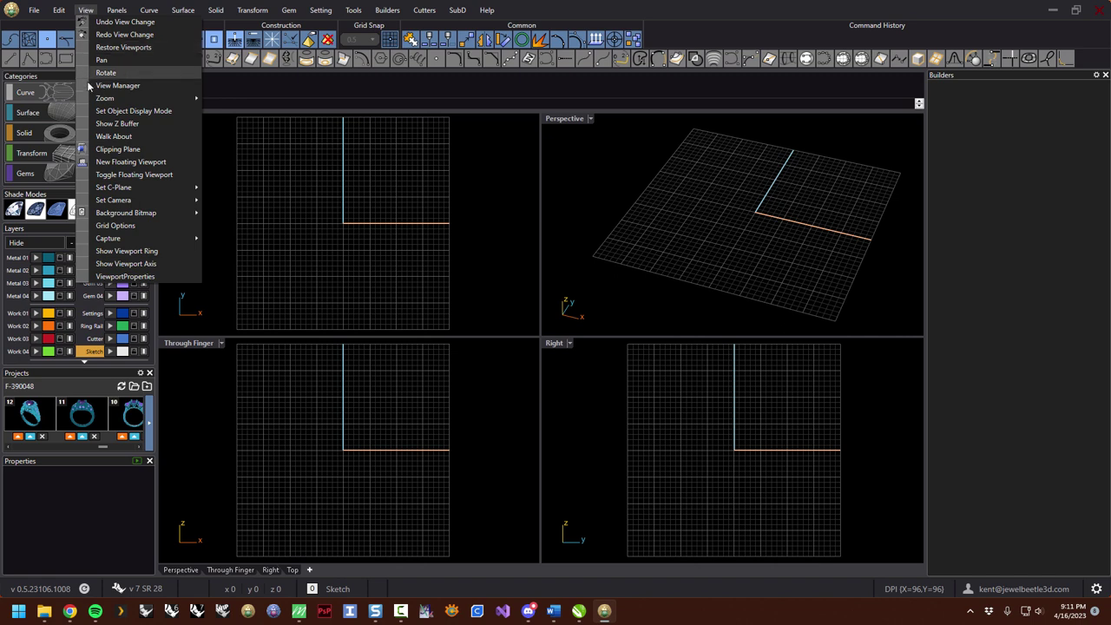
mouse_move(105, 101)
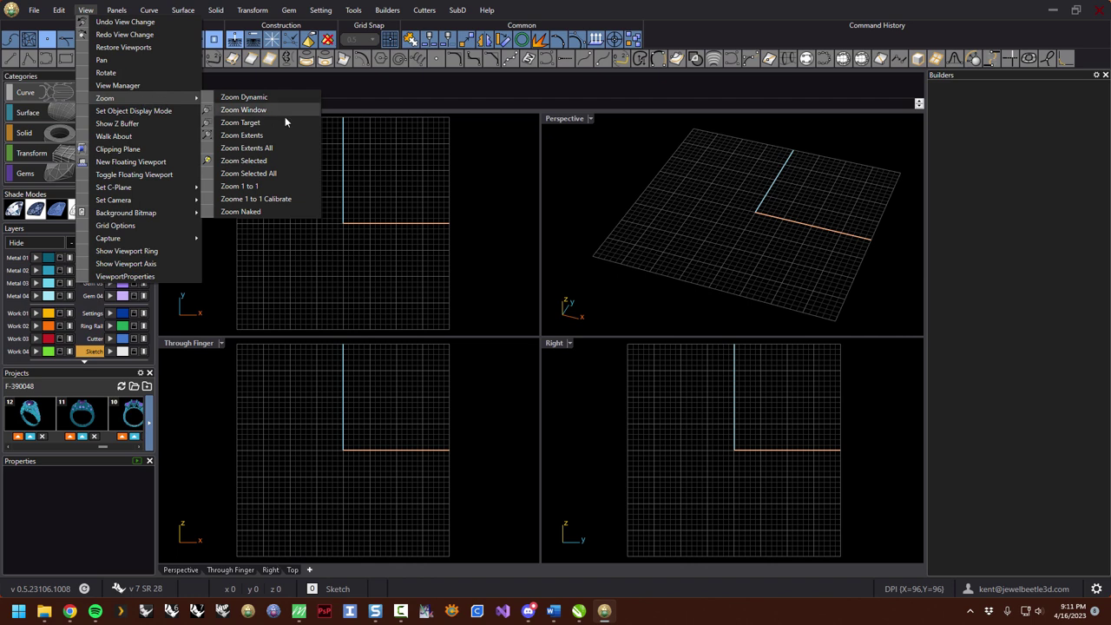
left_click(367, 141)
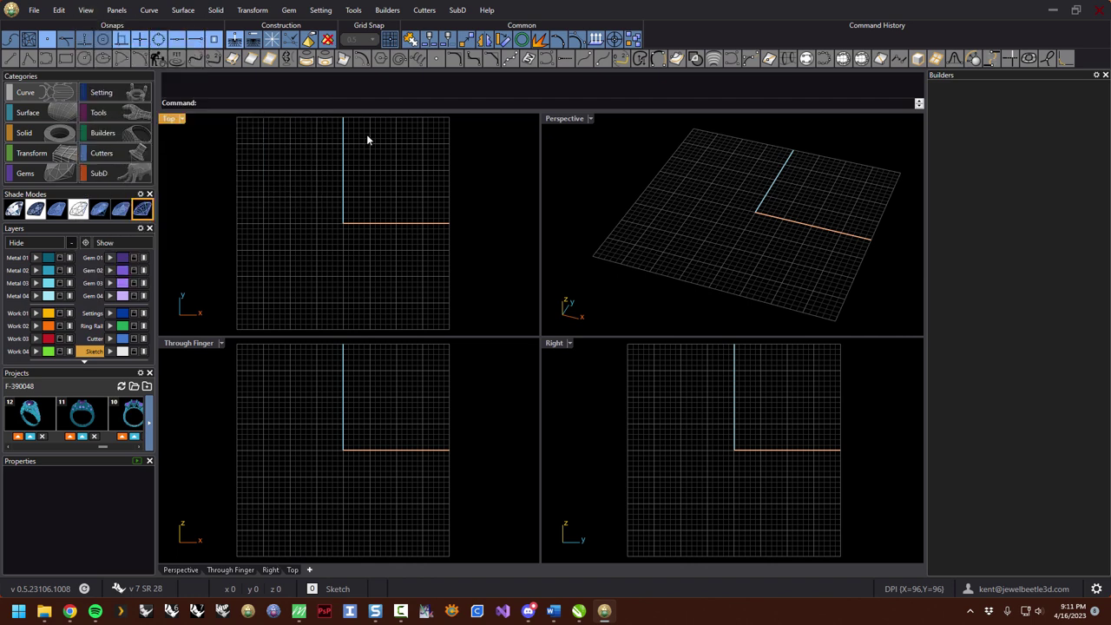
left_click(61, 10)
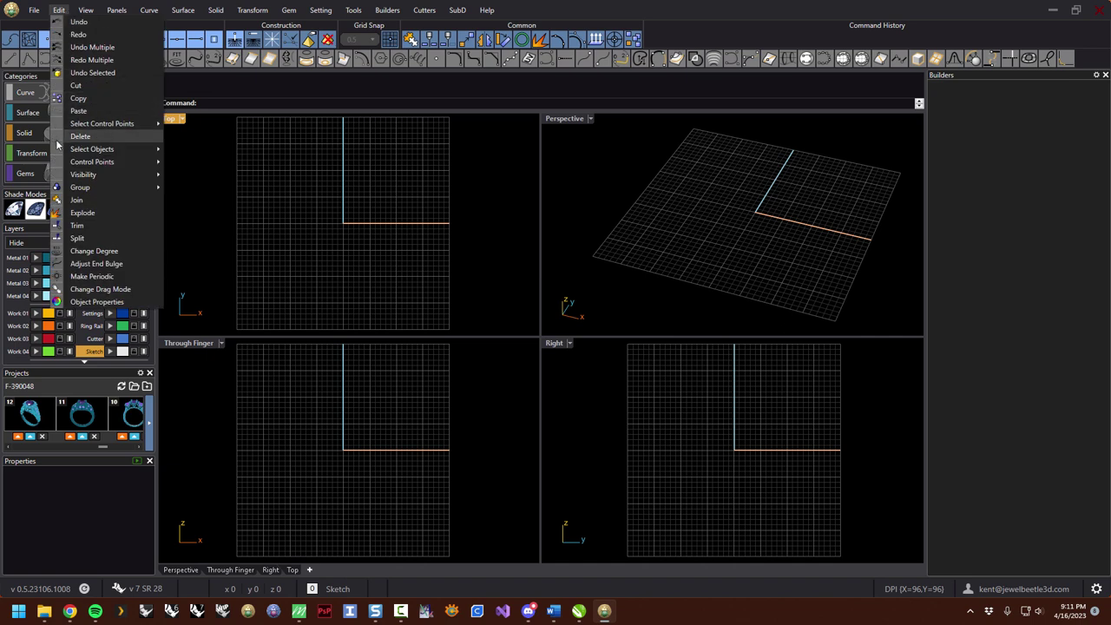
mouse_move(61, 178)
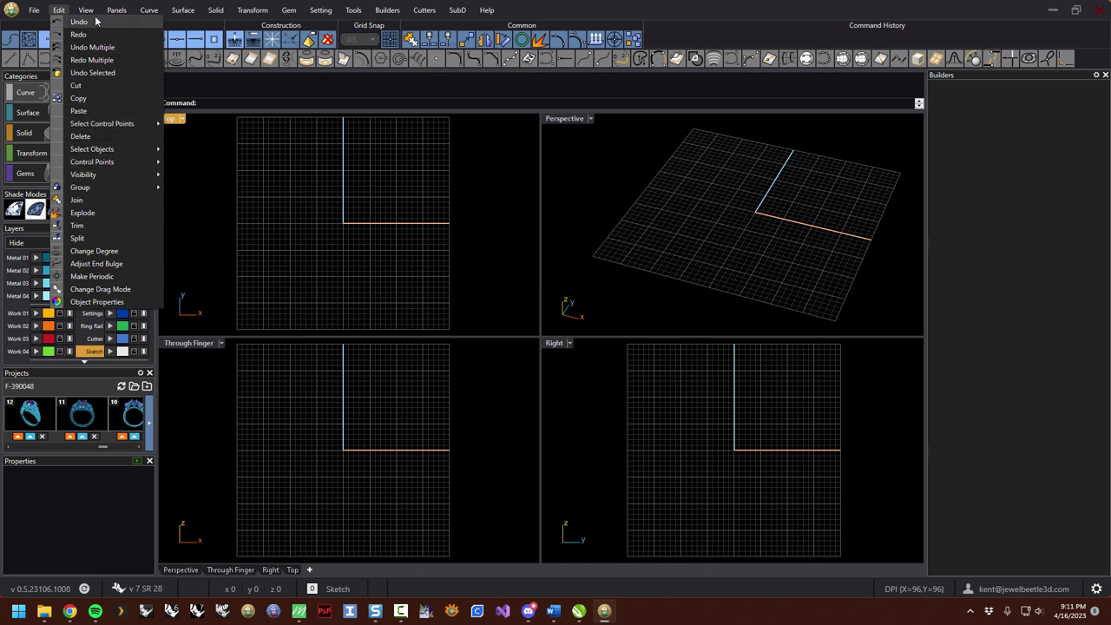
Switch the workspace to Layout 2 and reset its panel layout.
mouse_move(113, 11)
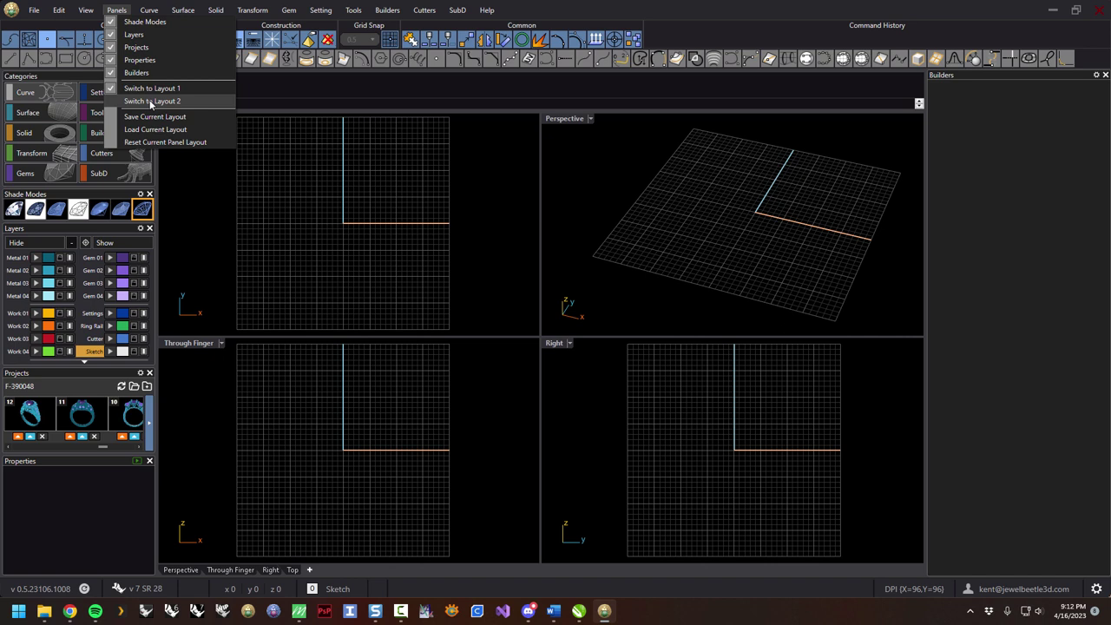
left_click(151, 101)
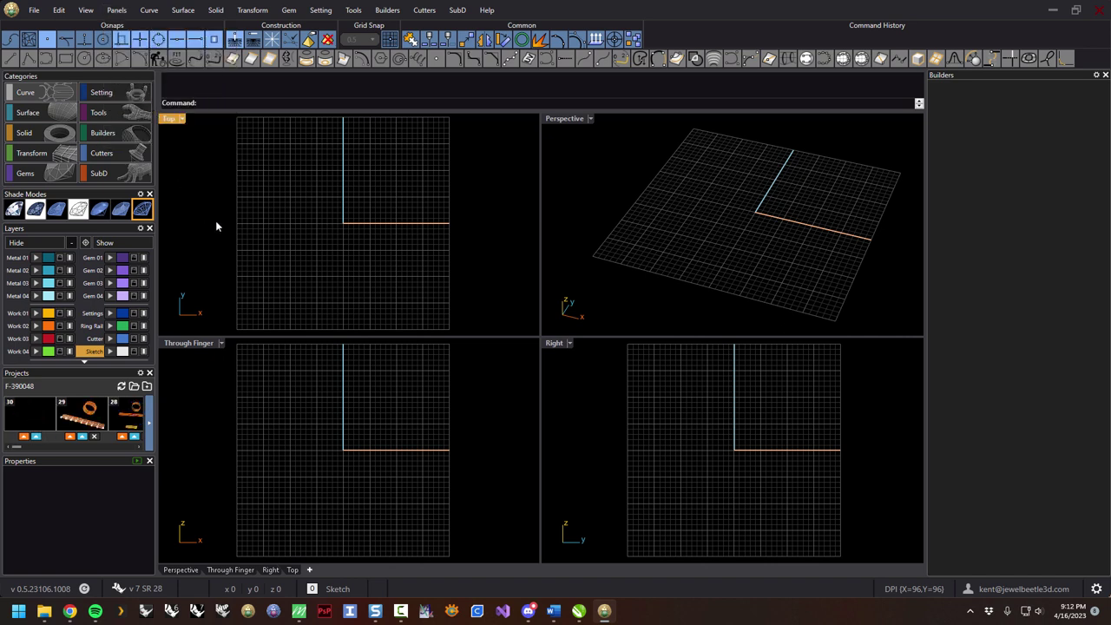
left_click(85, 10)
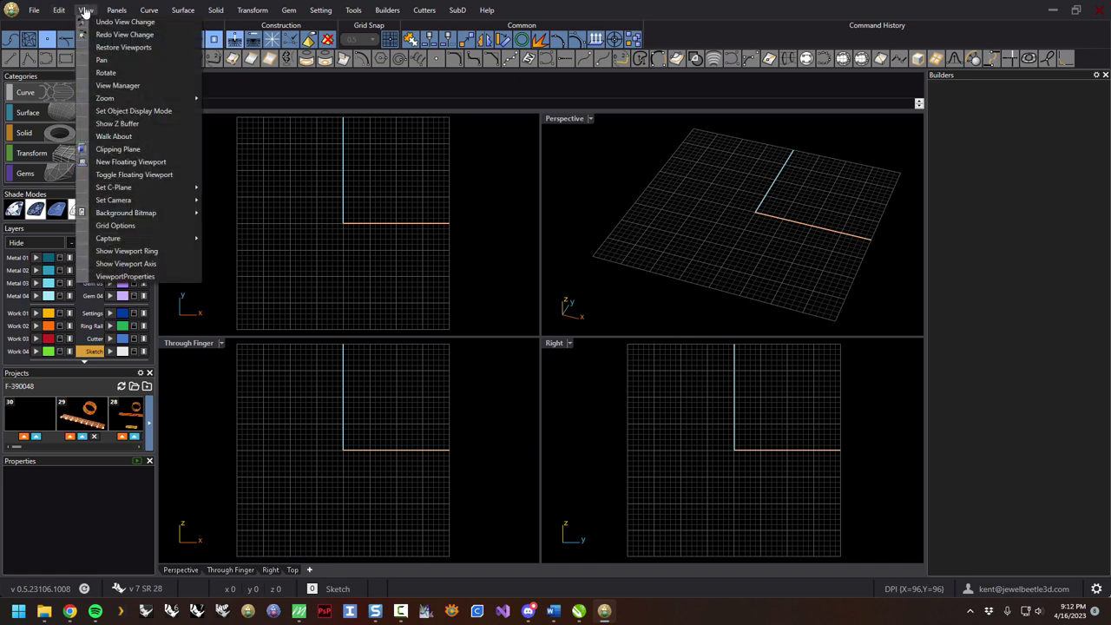
mouse_move(116, 10)
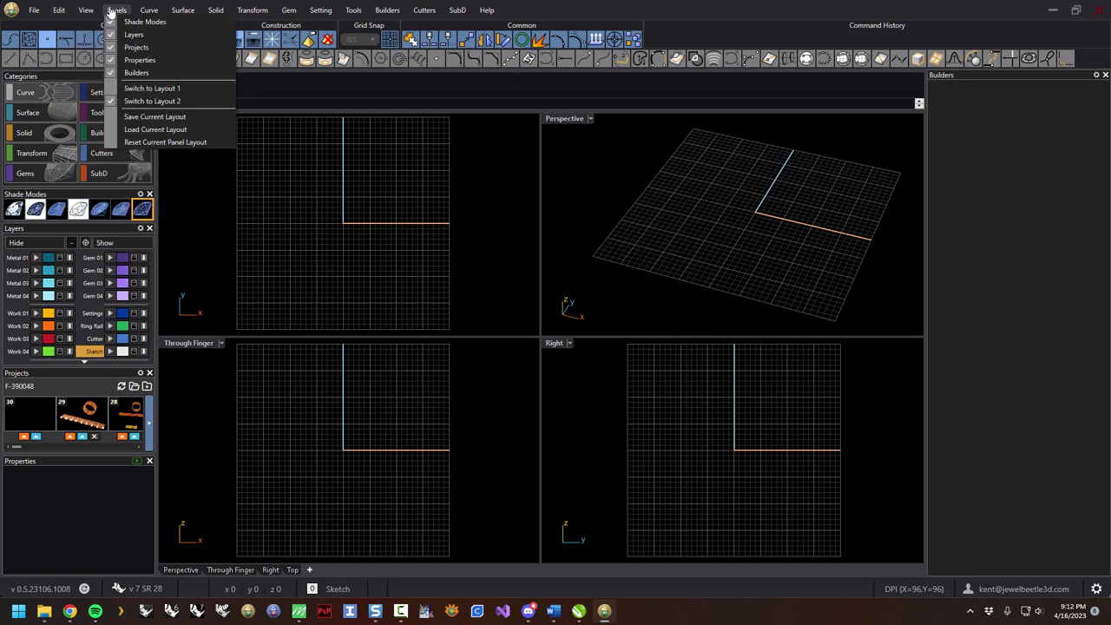
left_click(161, 143)
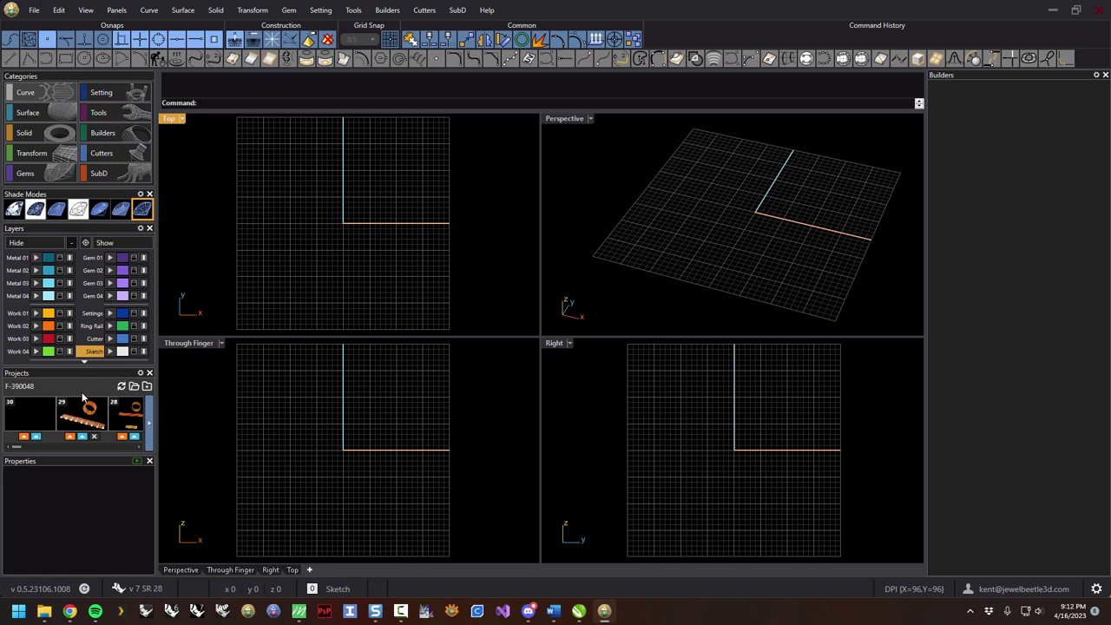
left_click_drag(17, 448, 105, 446)
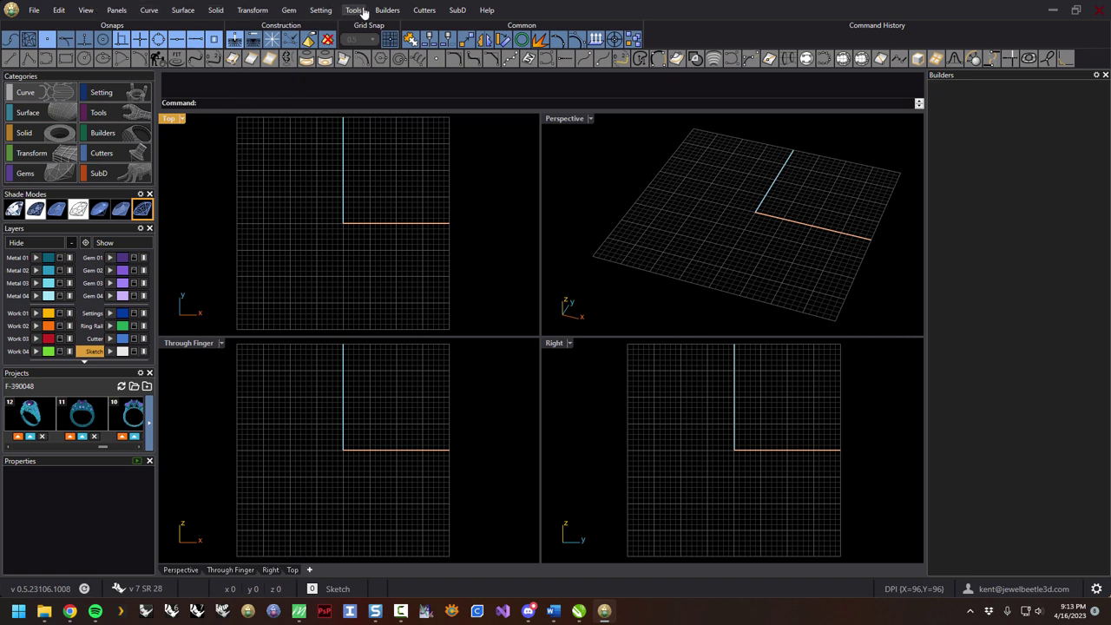
View the help and troubleshooting resources and the About information with the version and licence details.
left_click(486, 10)
left_click(506, 99)
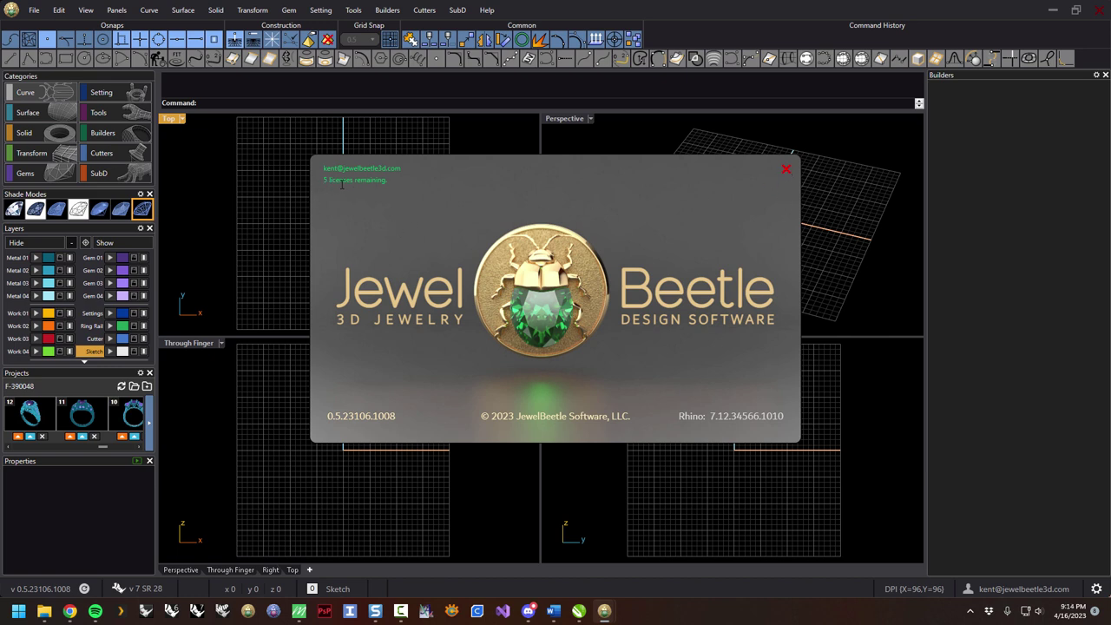
left_click(784, 171)
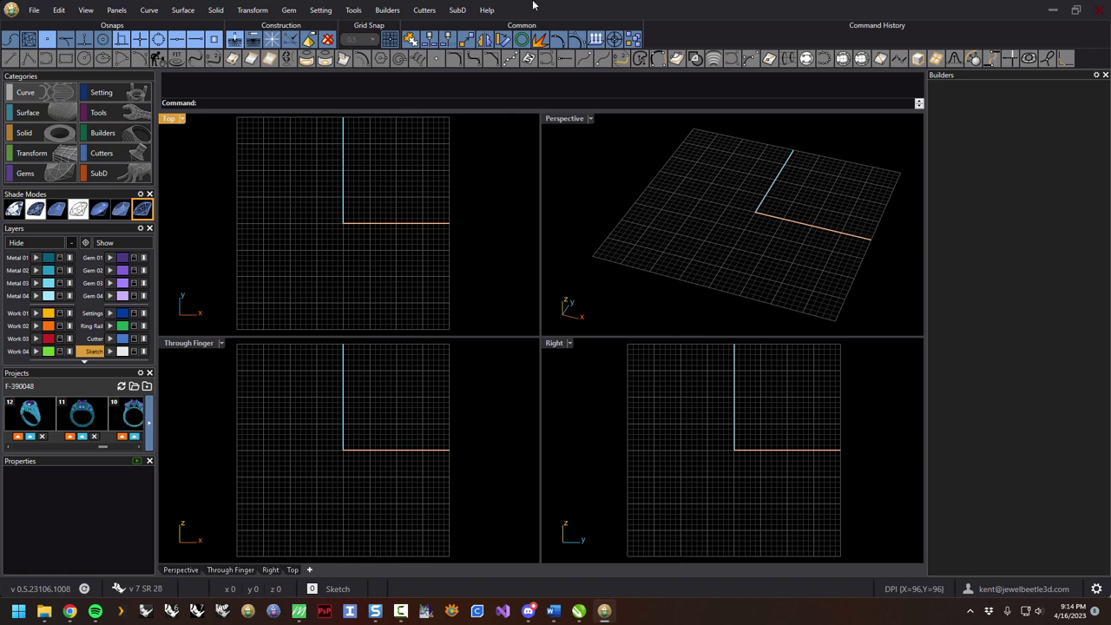
left_click(486, 10)
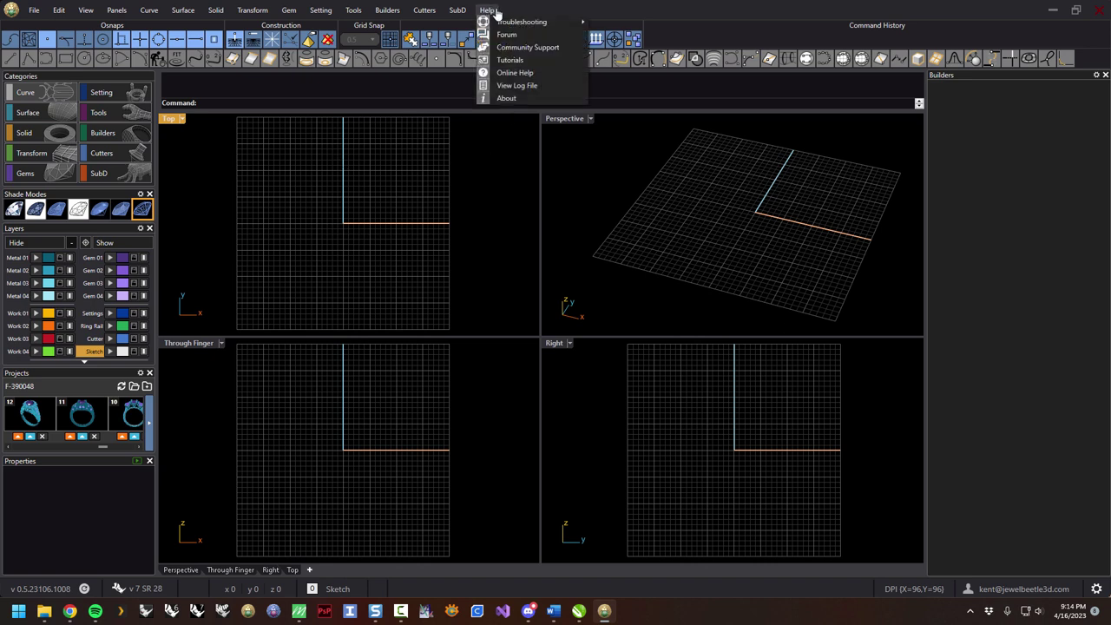
mouse_move(507, 26)
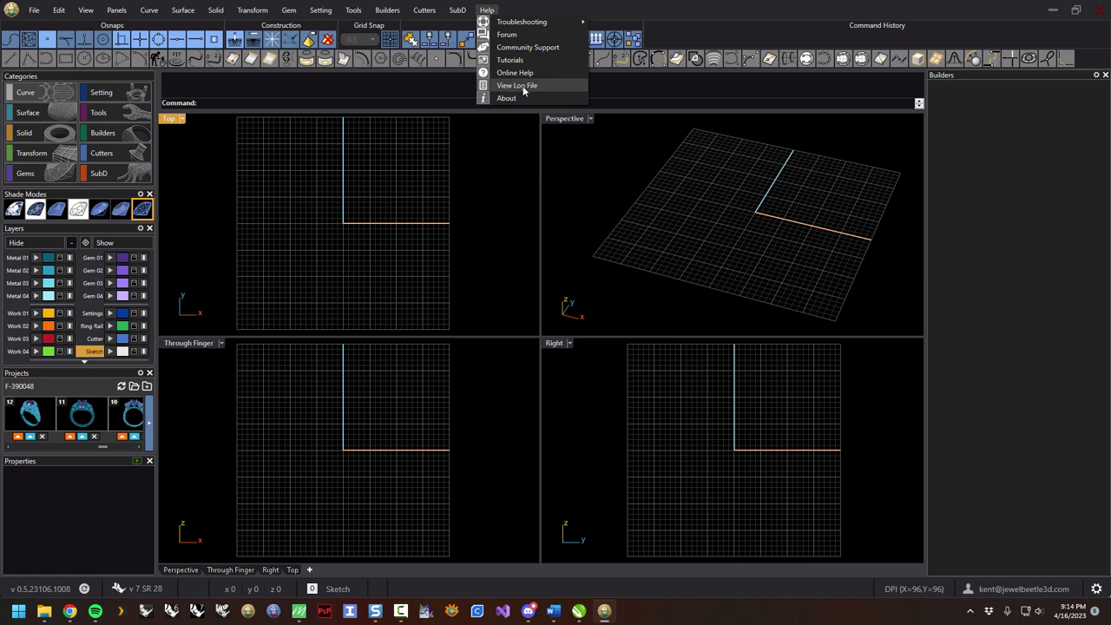
left_click(507, 100)
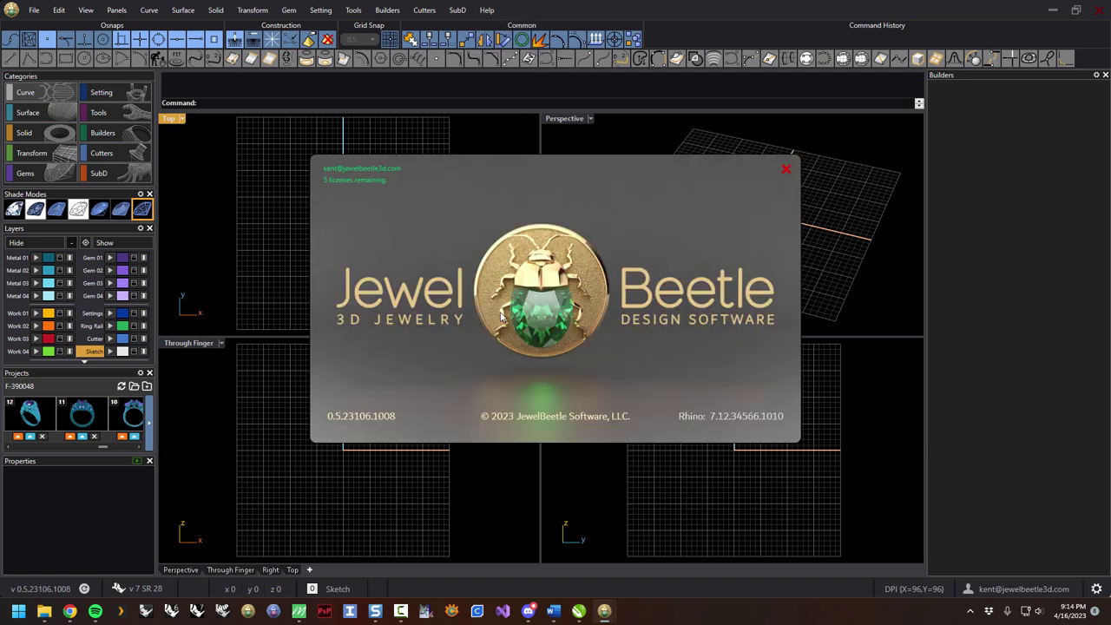
left_click(786, 169)
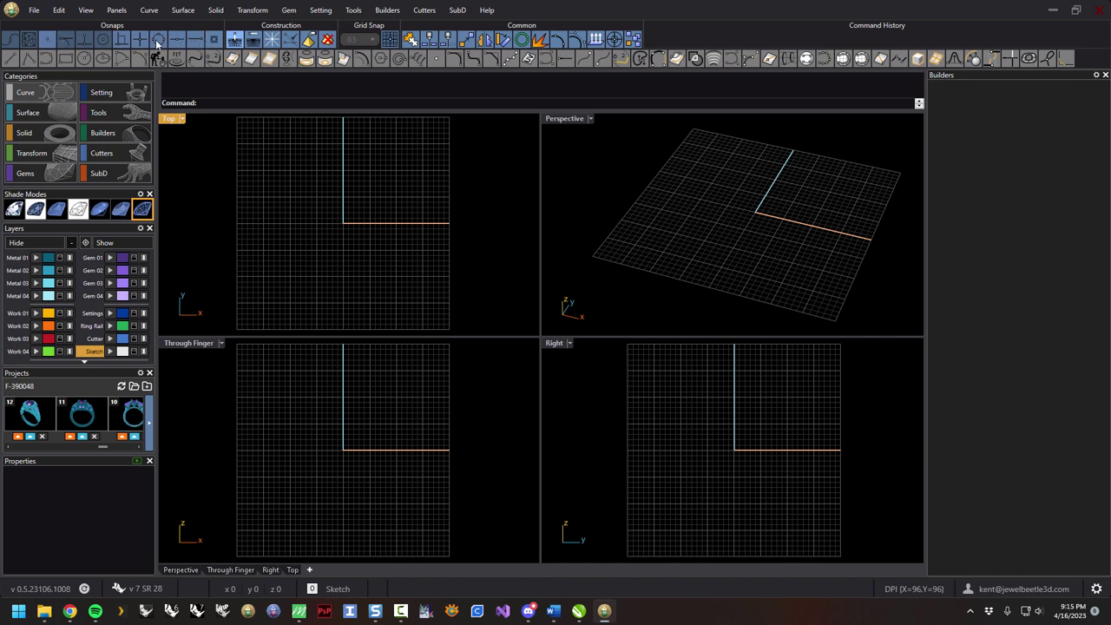
Enable grid snap, view its available spacing values, and disable it again.
left_click(215, 42)
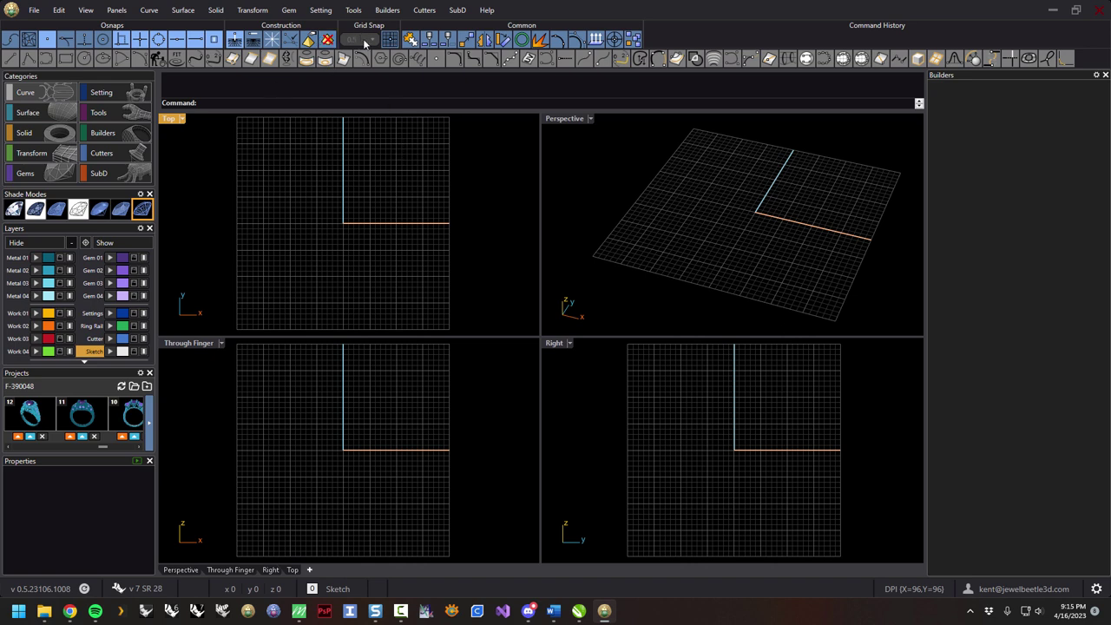
left_click(389, 41)
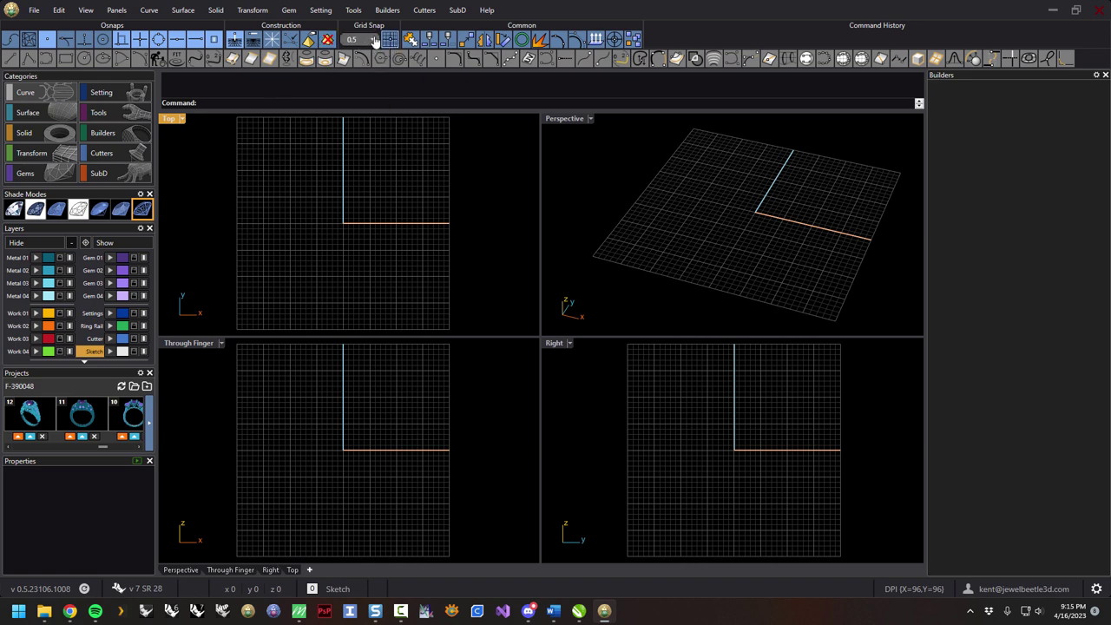
left_click(371, 40)
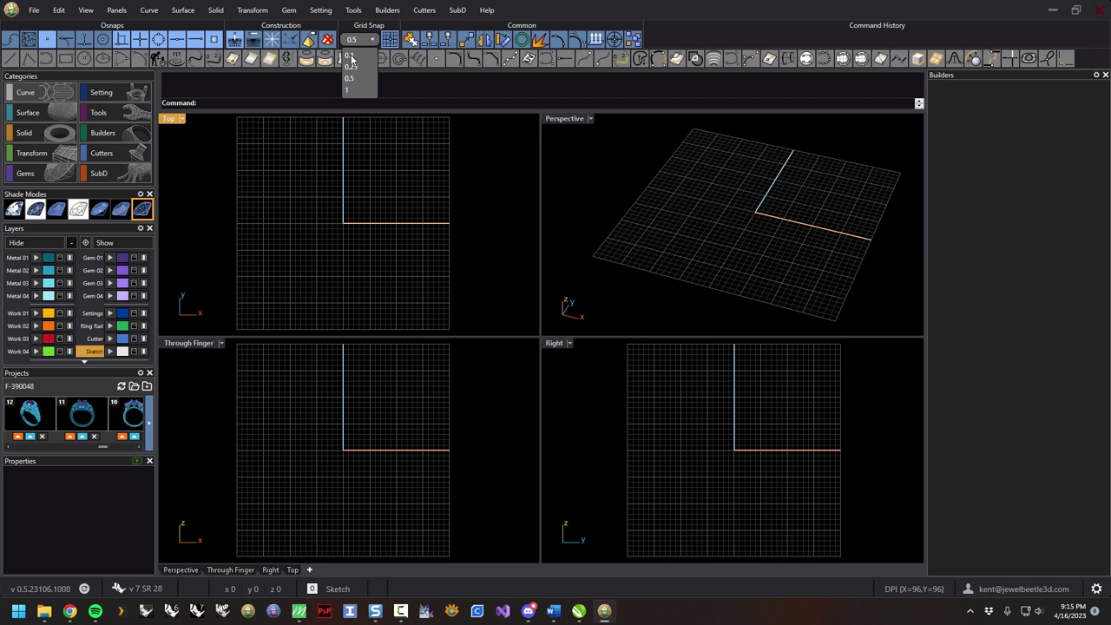
left_click(387, 42)
left_click(390, 41)
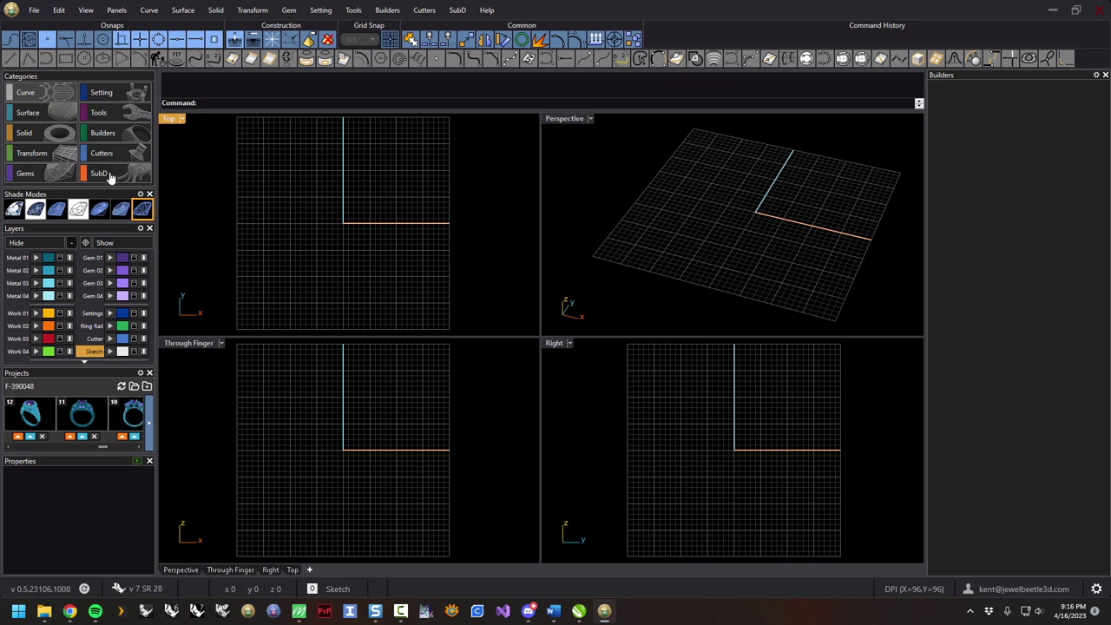
Examine the command sets of the Surface, Transform, Solid, Setting and Tools categories.
left_click(31, 115)
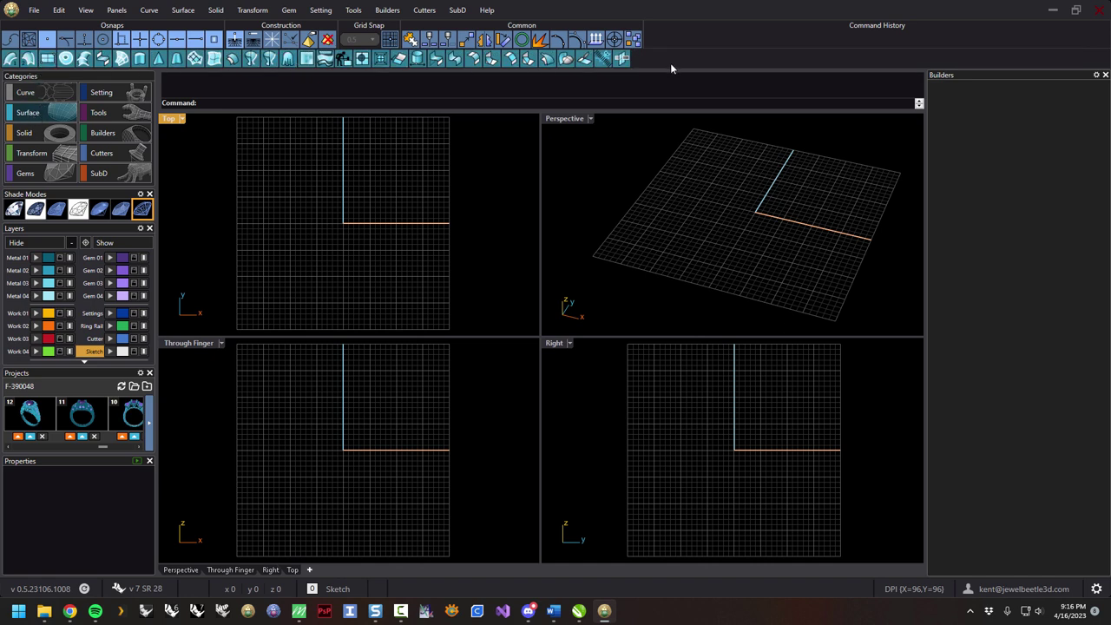
left_click(46, 155)
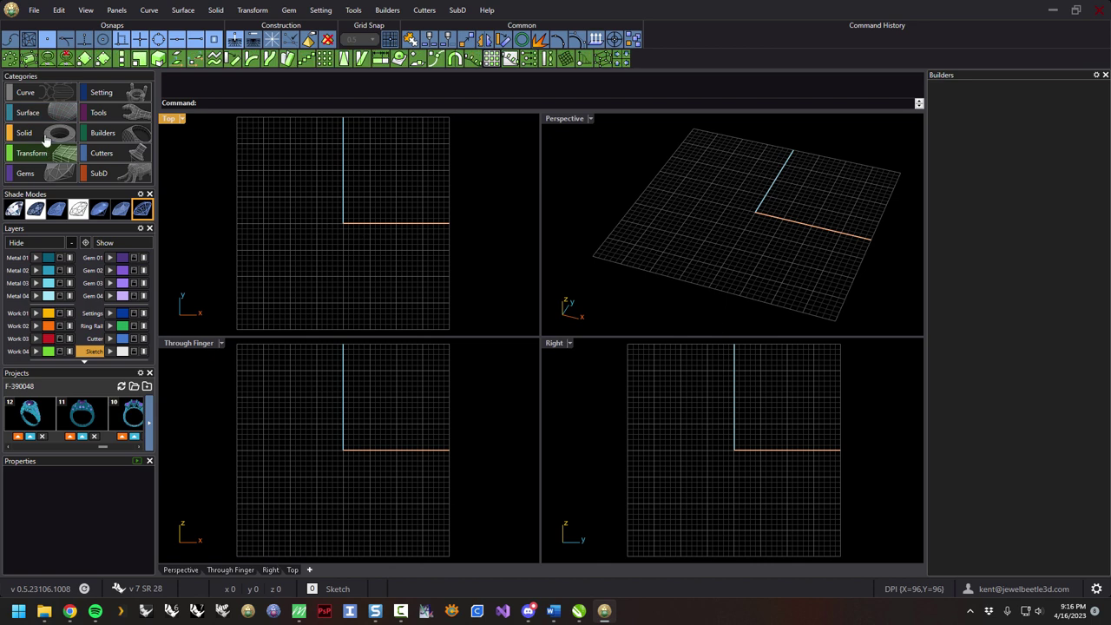
left_click(46, 136)
left_click(126, 93)
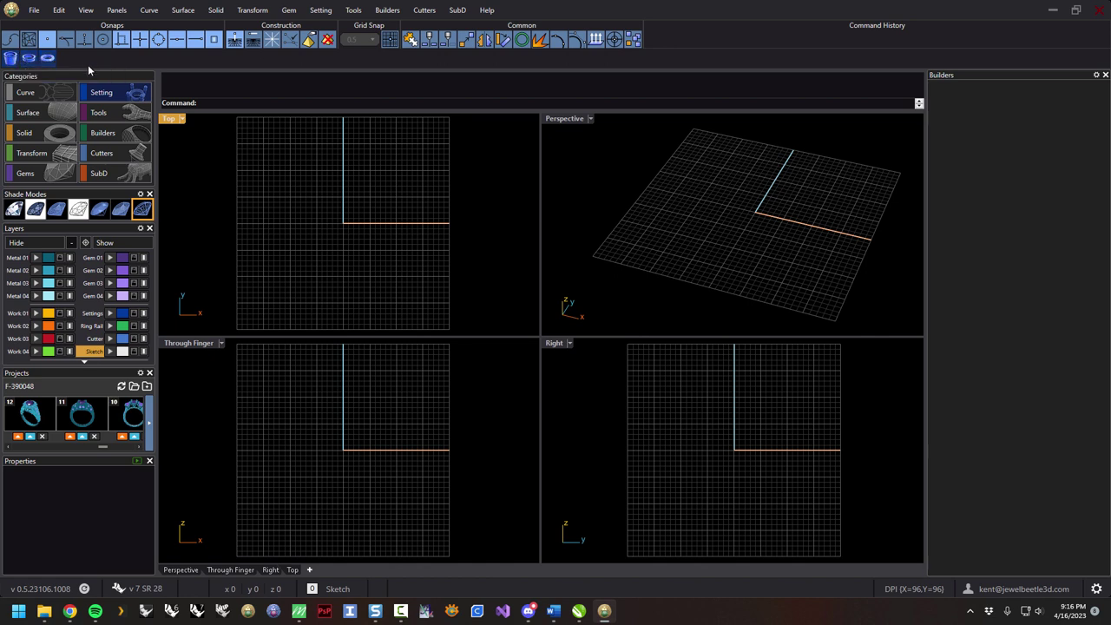
left_click(101, 115)
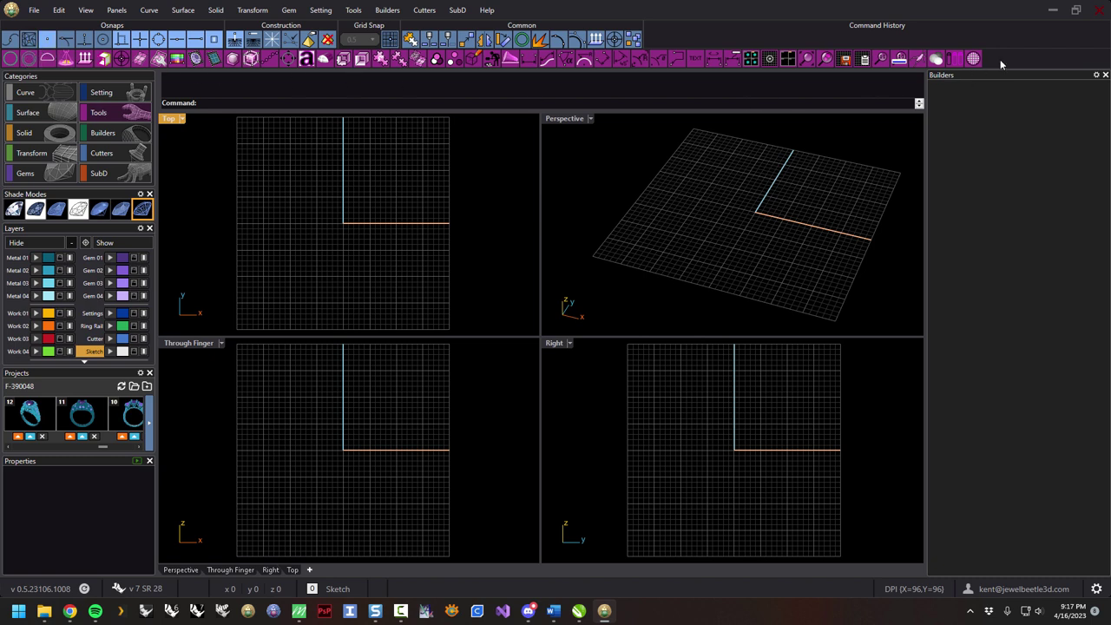
Draw a circle from the Curve category in the Top view, just beside the origin on the positive X side.
left_click(45, 94)
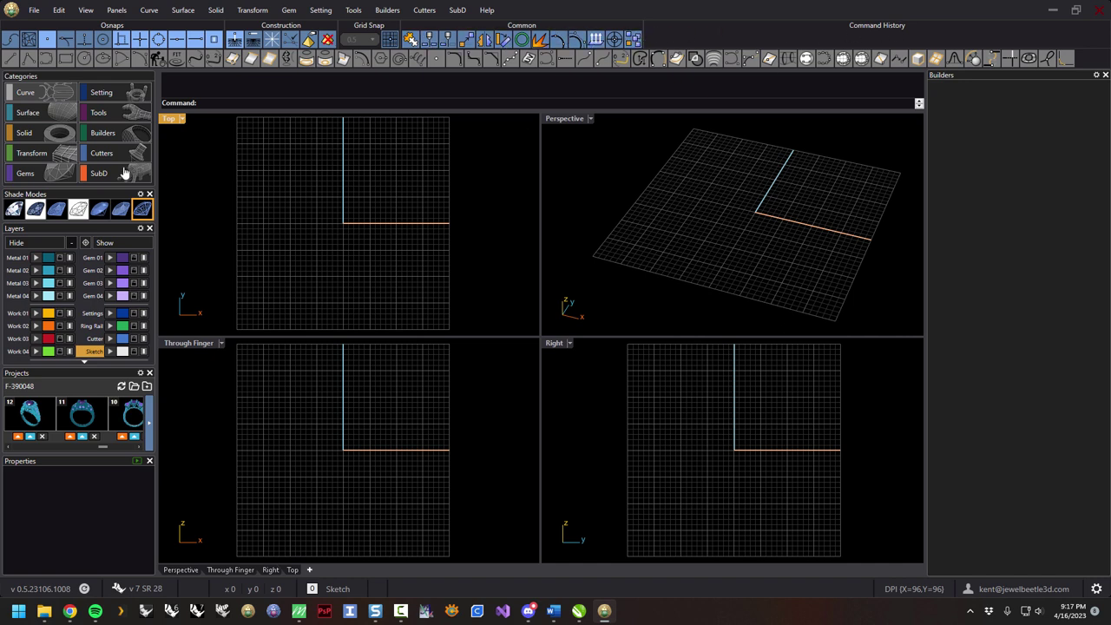
left_click(84, 59)
left_click(388, 213)
left_click(405, 242)
Create a rectangular planar surface by two corners in the Top view, on the negative X side of the origin.
left_click(51, 122)
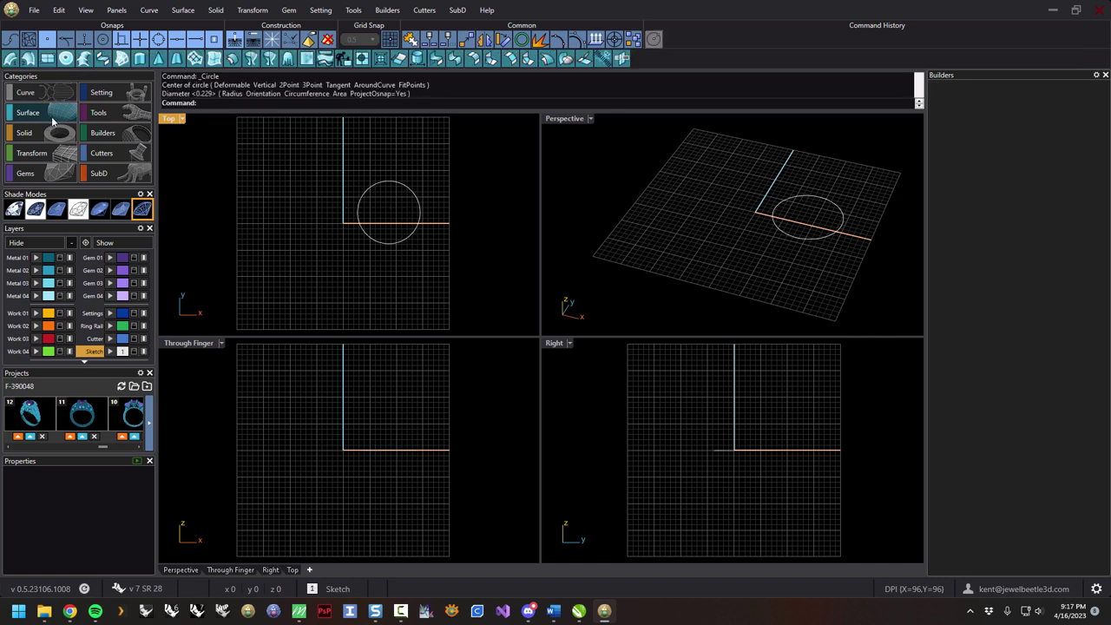
left_click(47, 59)
left_click(264, 200)
left_click(326, 254)
Create a solid torus in the Top view, centred below the origin and overlapping the circle and the planar surface.
left_click(34, 135)
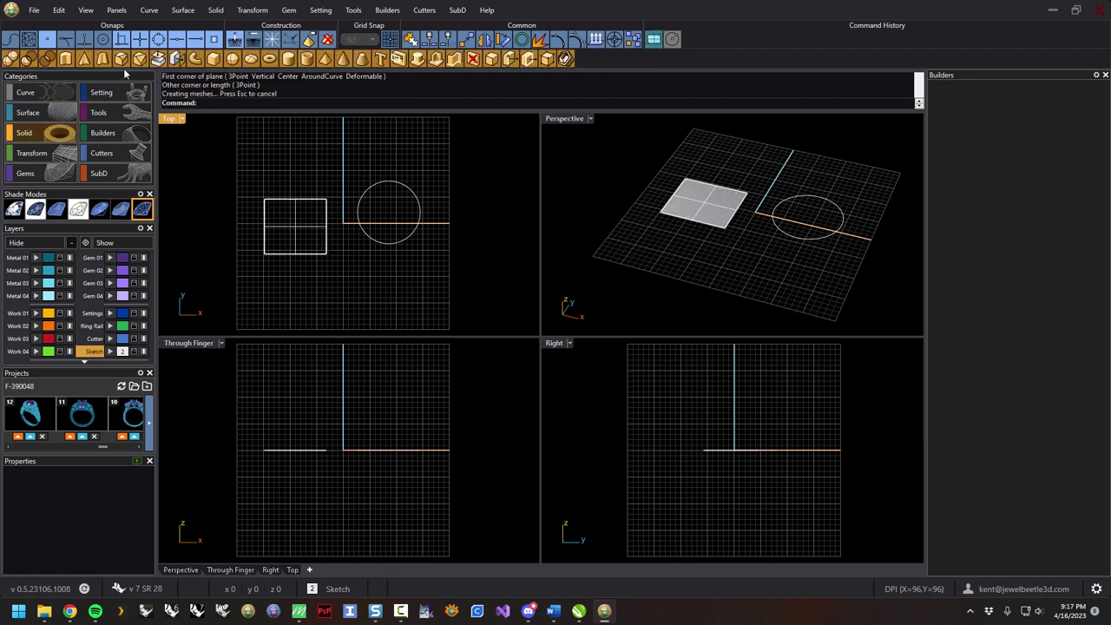
left_click(269, 58)
left_click(356, 257)
left_click(372, 277)
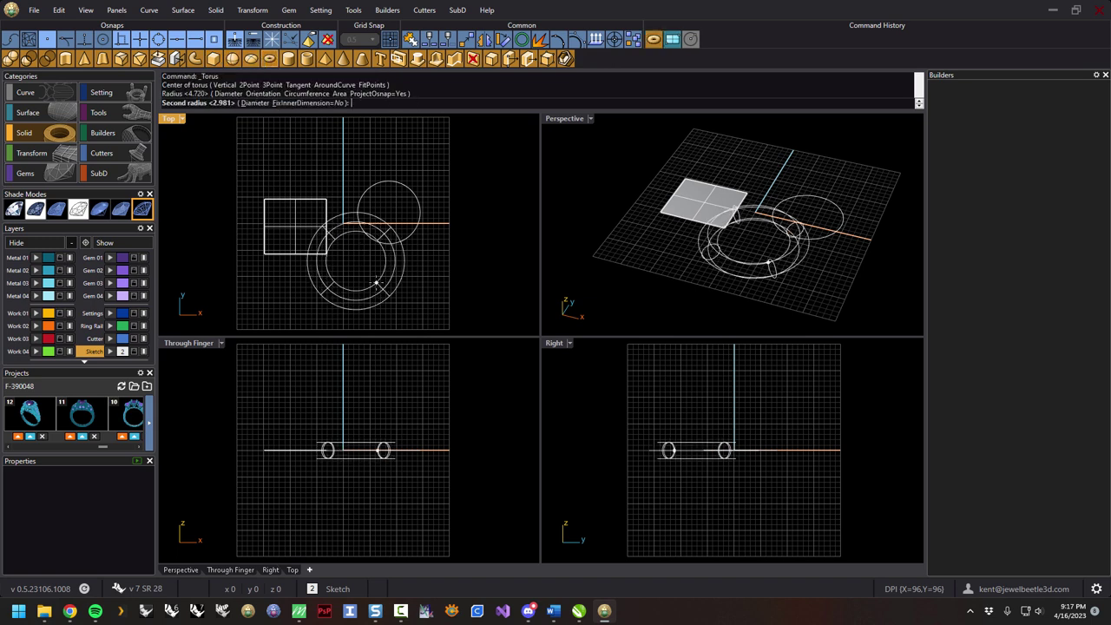
left_click(386, 284)
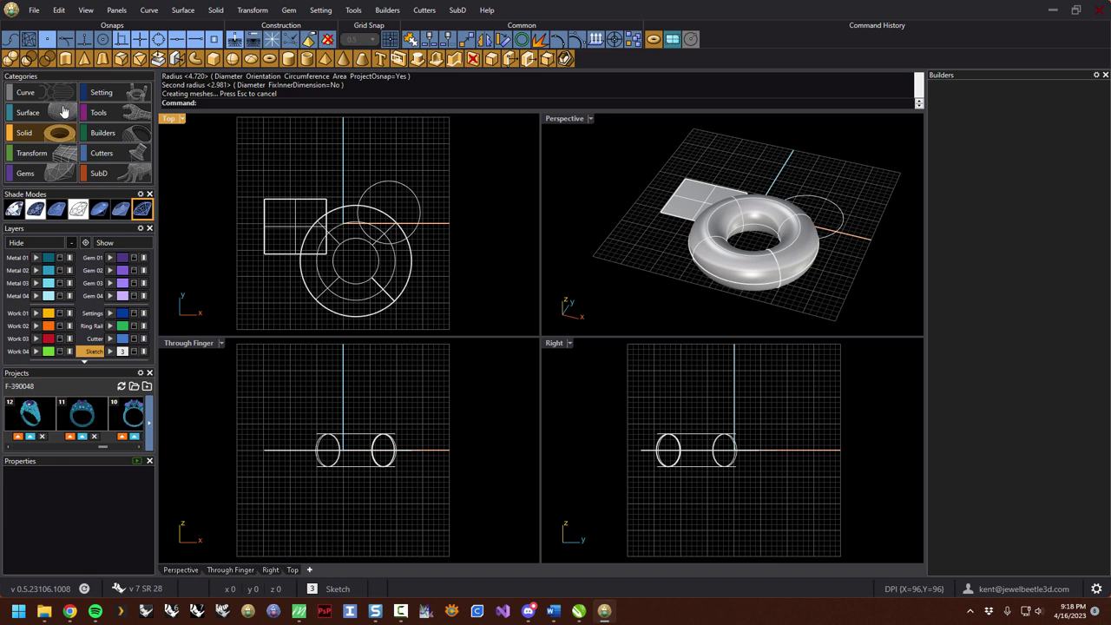
Draw a slanted line in the Top view on the outer side of the circle, away from the planar surface.
left_click(33, 93)
left_click(29, 58)
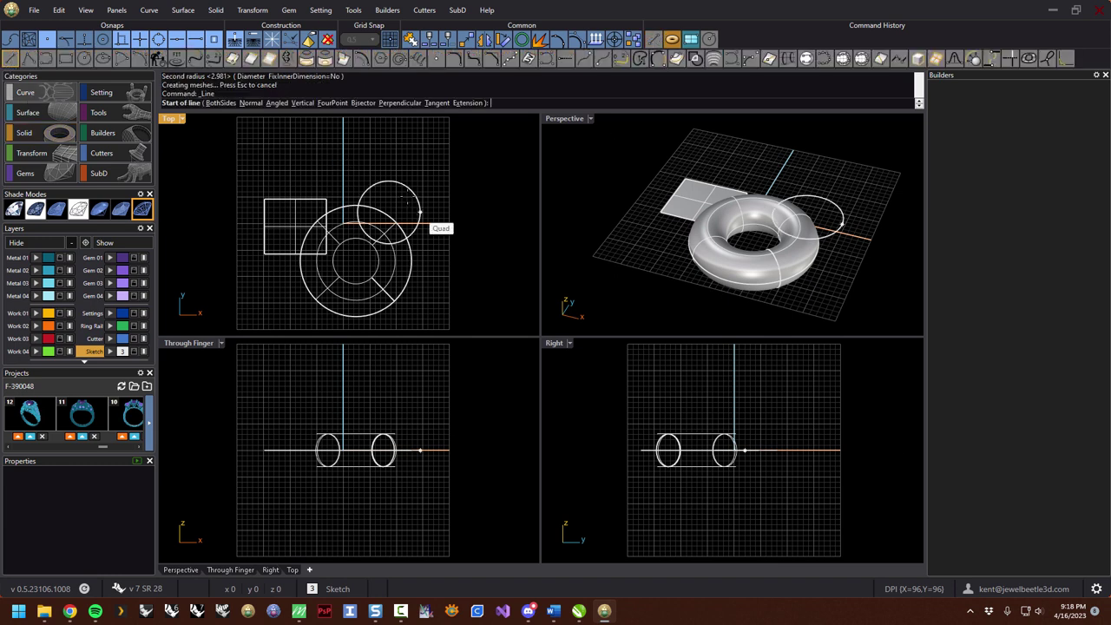
left_click(433, 176)
left_click(464, 251)
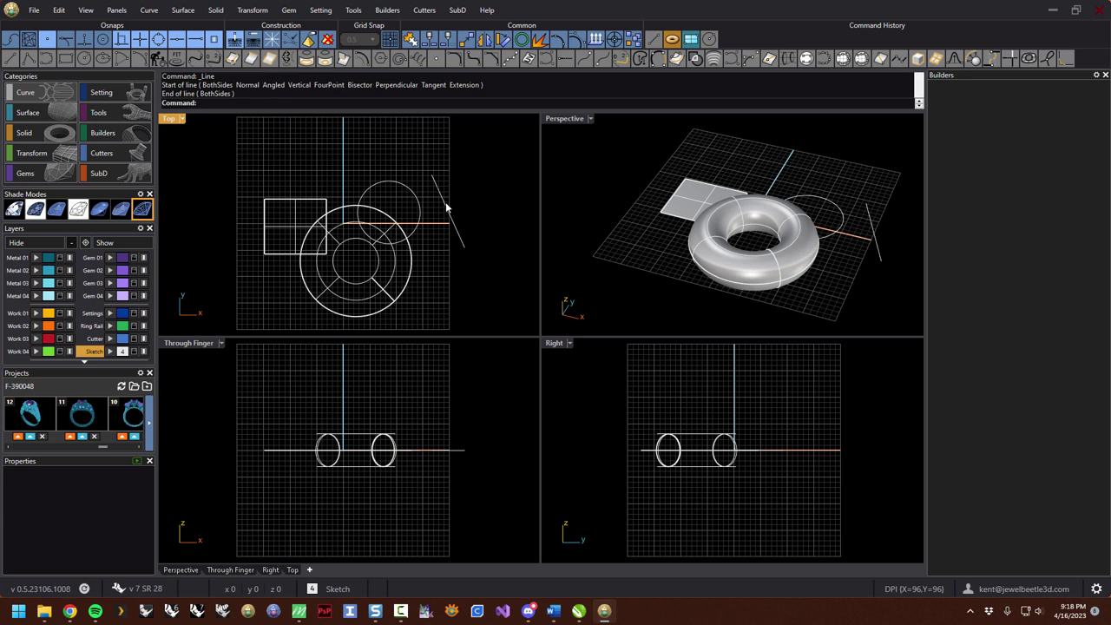
Rerun the recently used Line command in the Perspective view to draw a second line from the slanted line's upper end.
right_click_drag(812, 212, 786, 181)
left_click(655, 41)
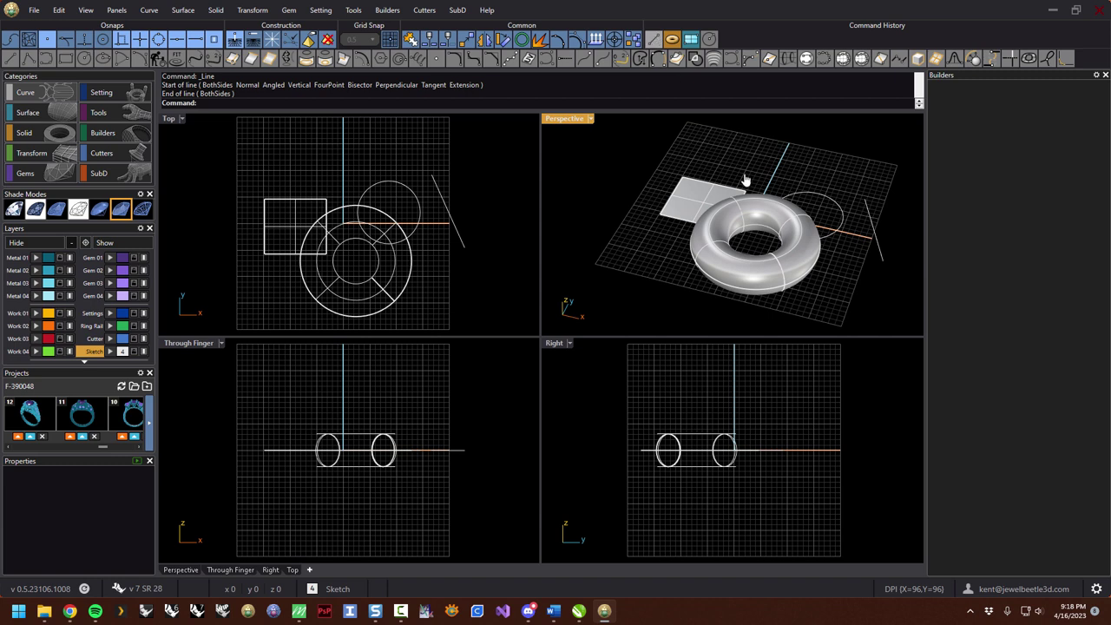
left_click(864, 200)
left_click(903, 209)
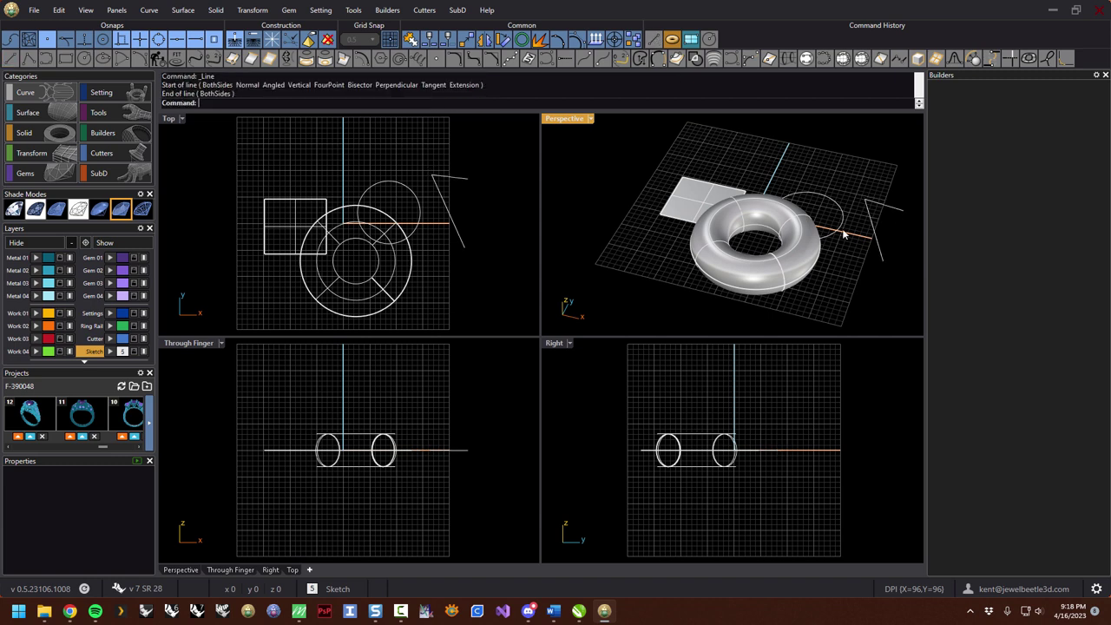
Draw two BothSides lines in the Perspective view, one centred on the slanted line's lower end and one near the second line's free end.
left_click(10, 61)
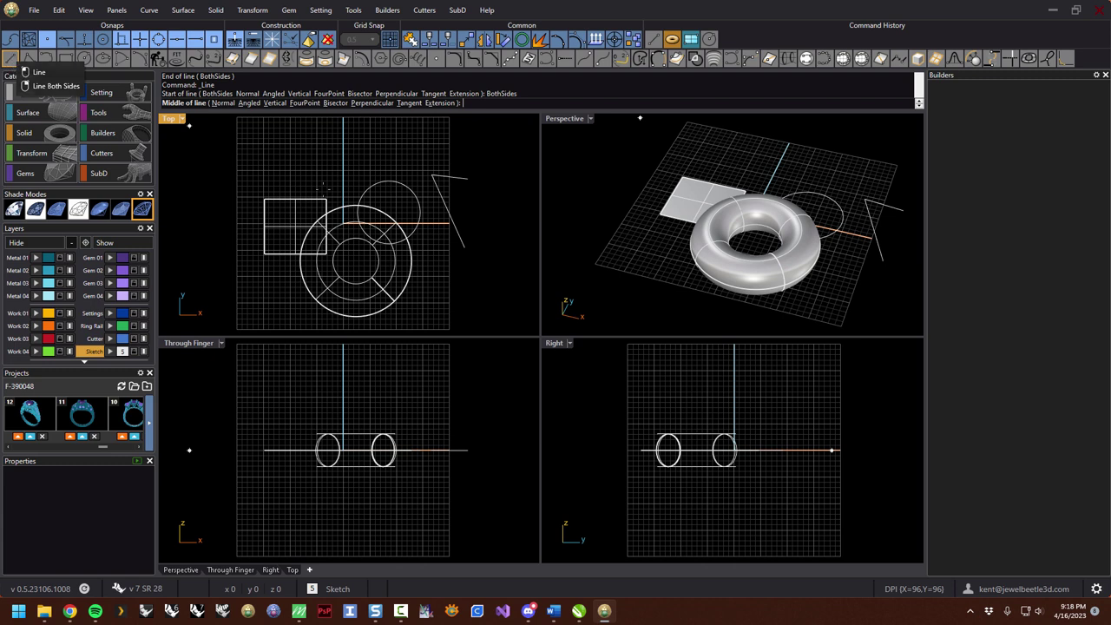
left_click(882, 259)
left_click(905, 256)
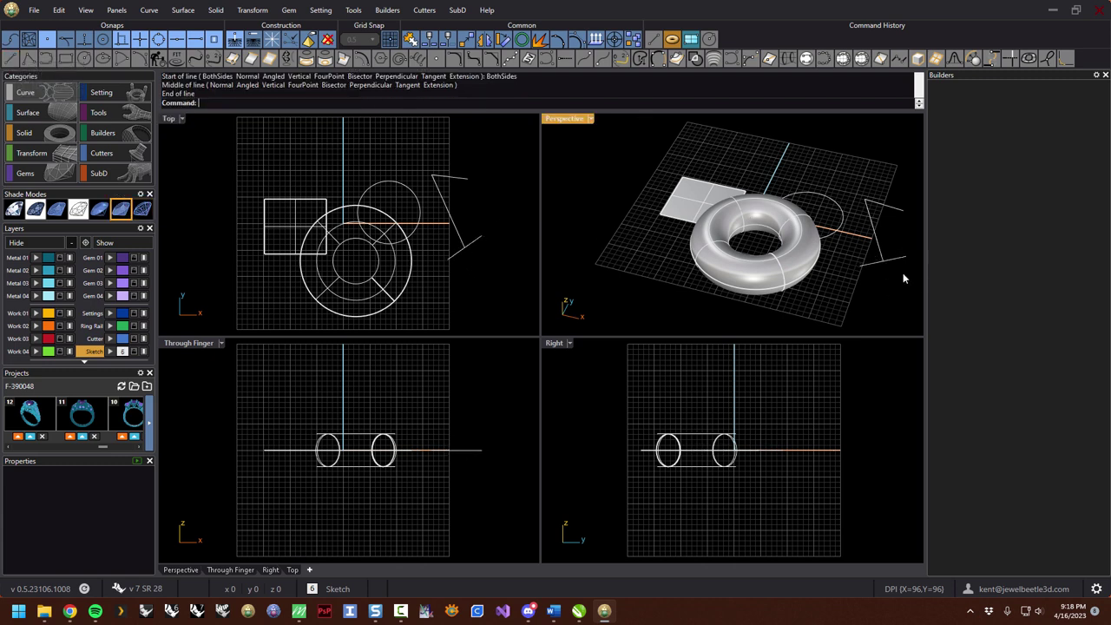
left_click(654, 39)
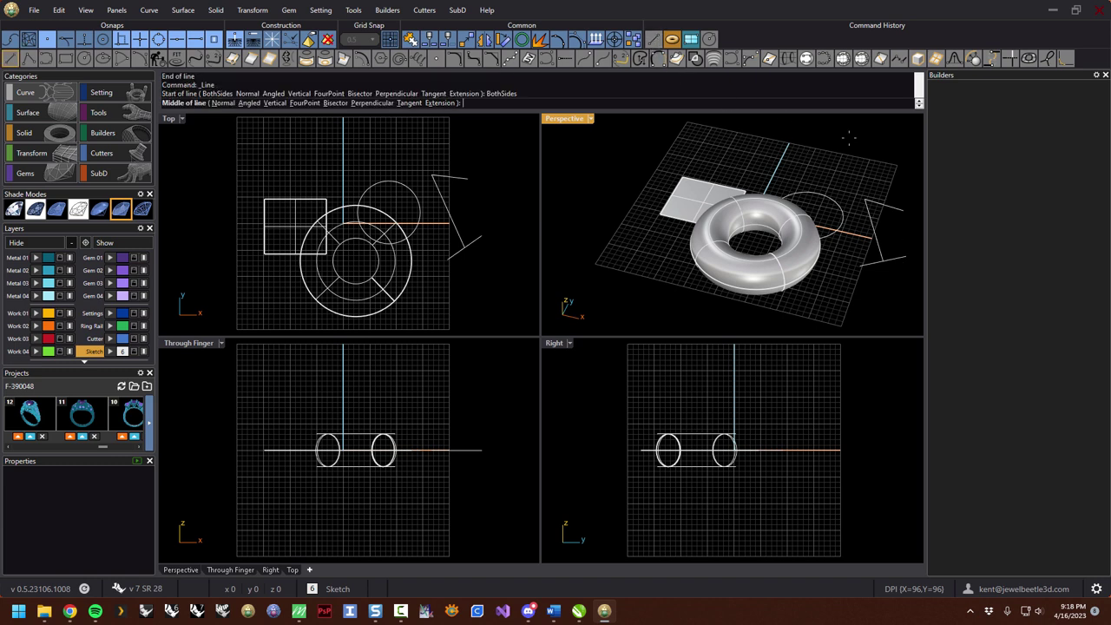
left_click(903, 219)
left_click(910, 189)
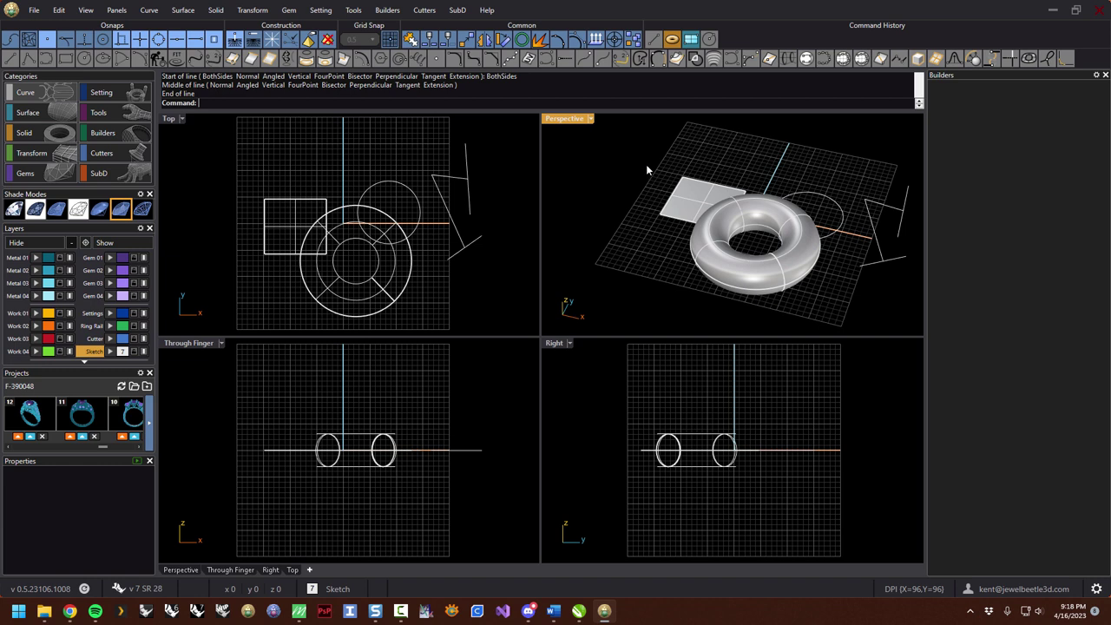
Compare the shade modes on the drawn objects in the Perspective view, including the smooth, outline-only, transparent and opaque shaded displays.
scroll(786, 224, "down", 3)
right_click_drag(781, 217, 811, 214)
scroll(773, 206, "up", 3)
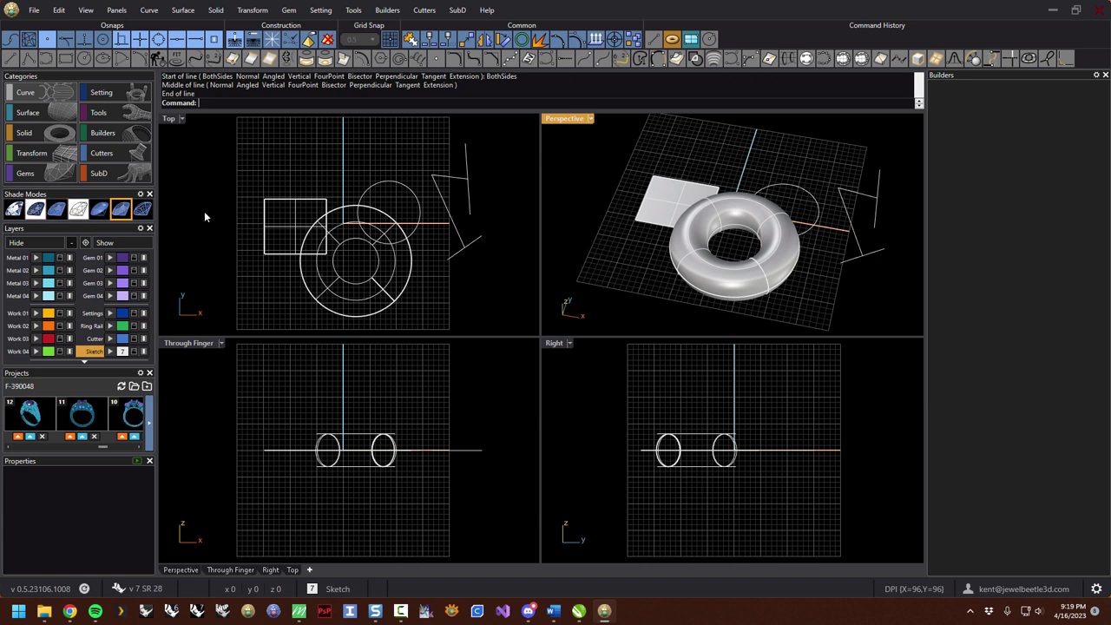
left_click(100, 212)
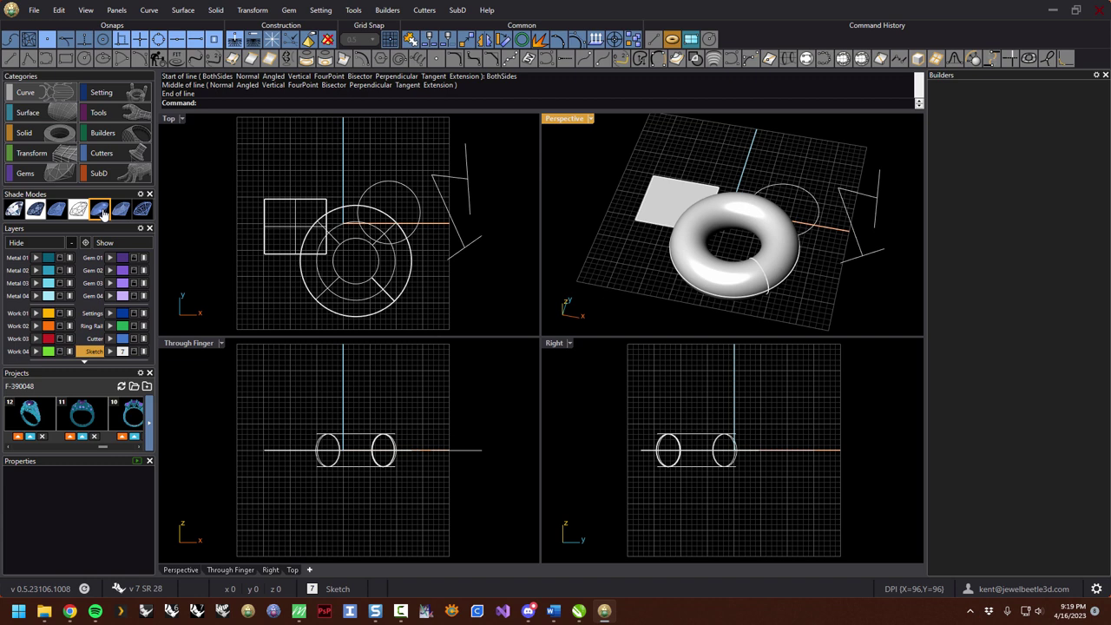
left_click(78, 209)
right_click_drag(601, 258, 626, 234)
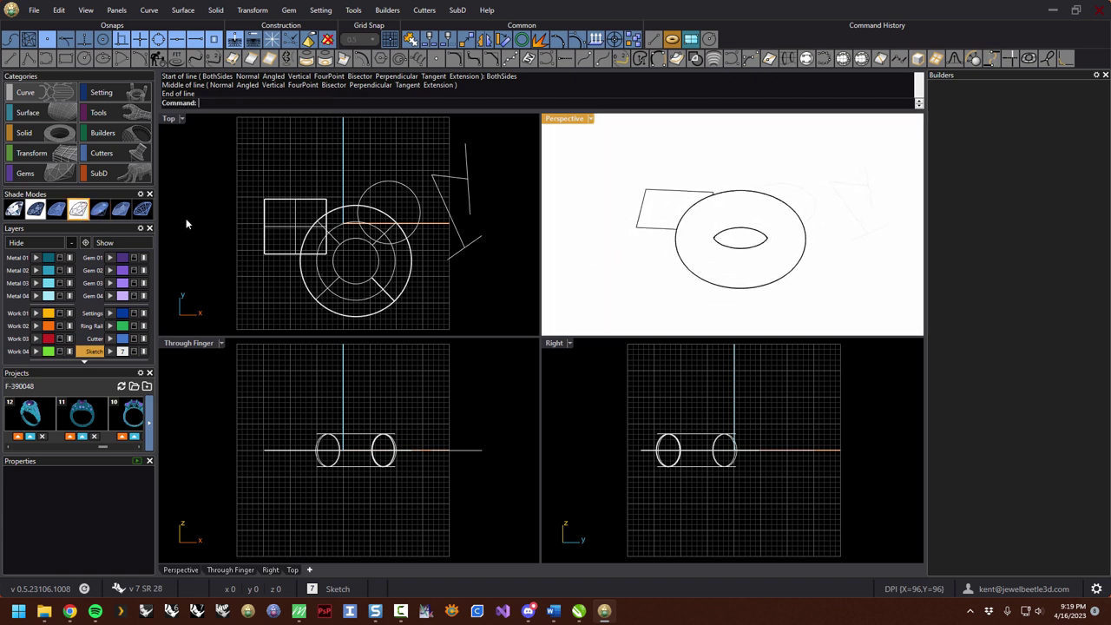
left_click(57, 209)
mouse_move(783, 212)
right_mouse_down()
mouse_move(782, 202)
mouse_move(779, 234)
mouse_move(776, 219)
right_mouse_up()
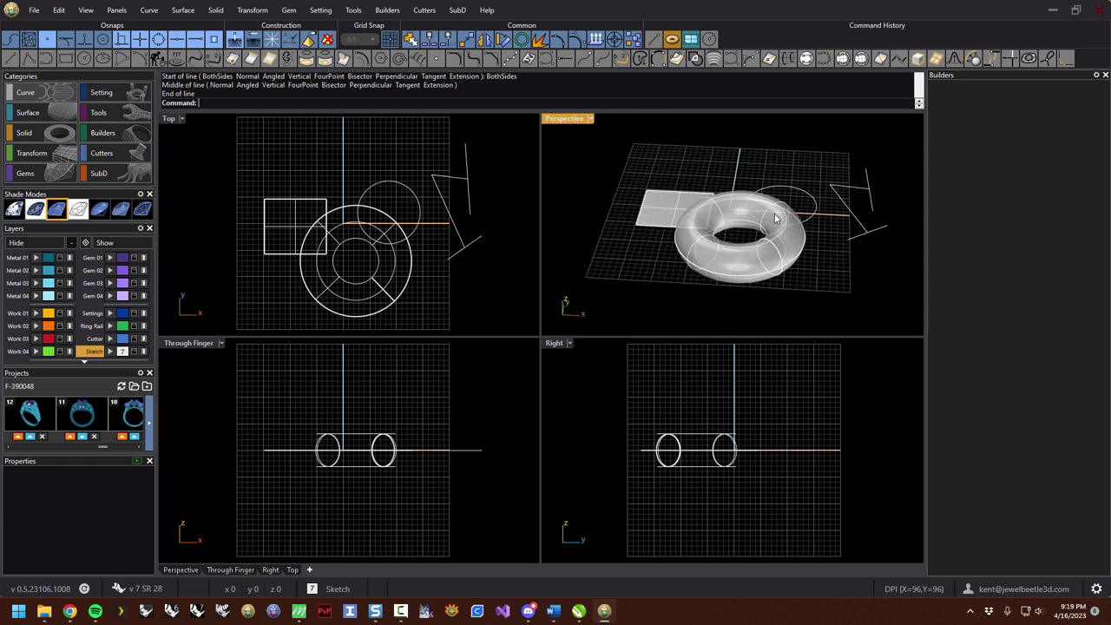
left_click(120, 210)
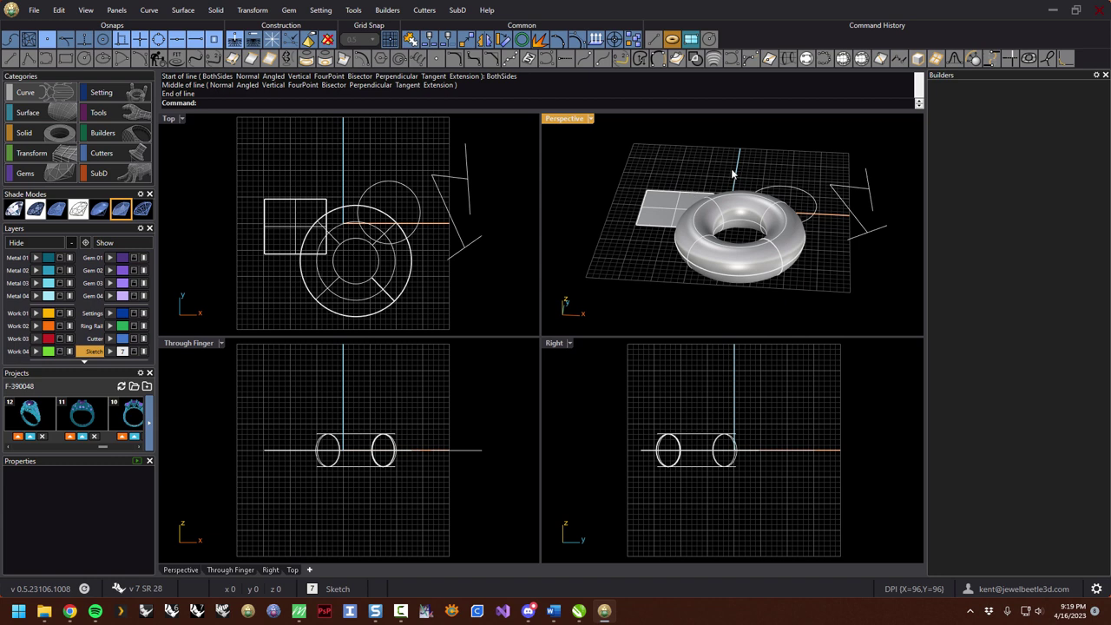
right_click_drag(770, 181, 772, 182)
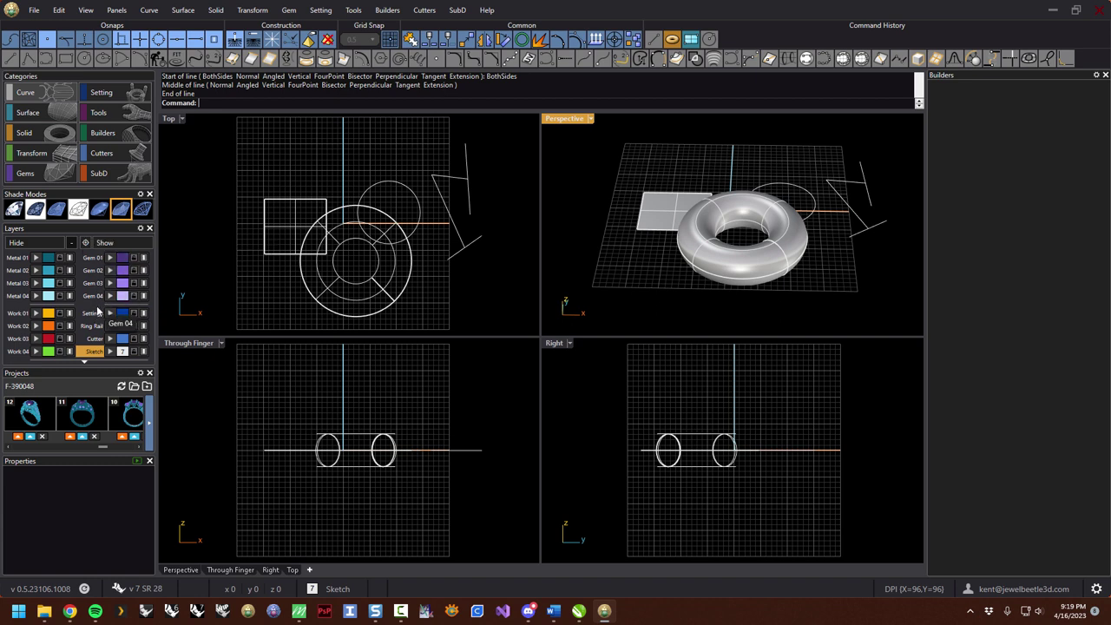
Select all the drawn curves and surfaces in the Top view and delete them.
left_click_drag(500, 151, 231, 293)
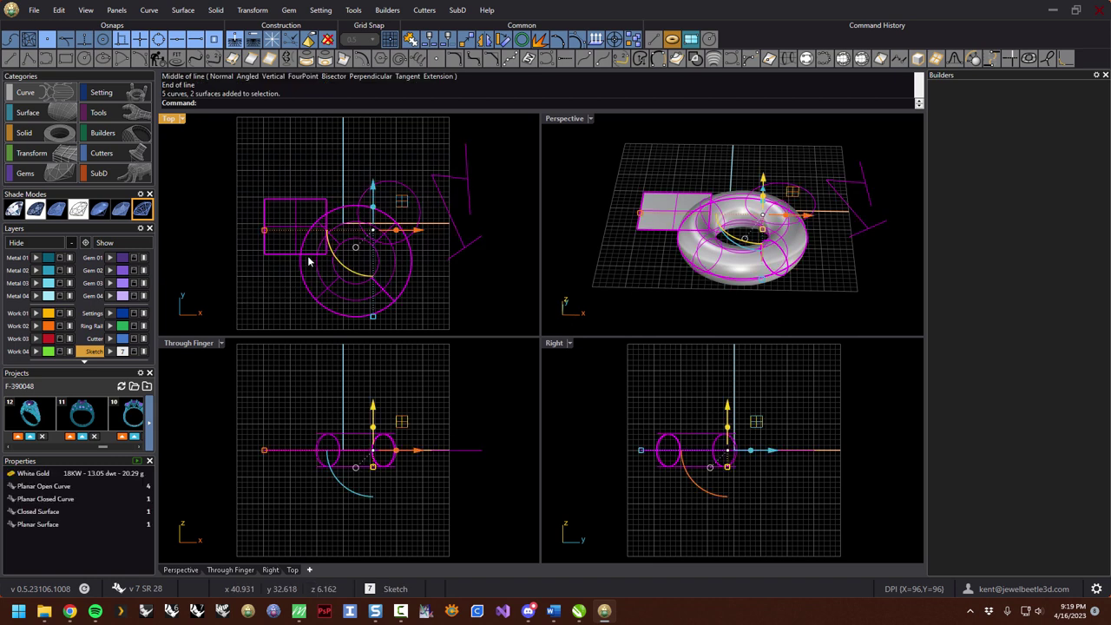
key("Delete")
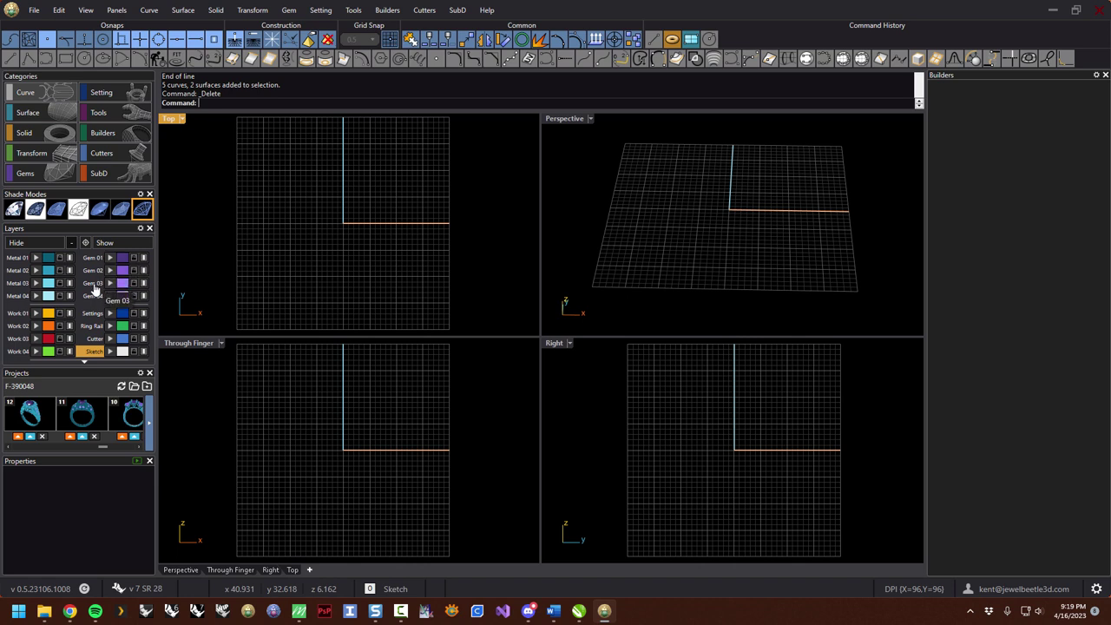
Make Metal 01, Metal 02 and finally Metal 03 the active layer, and view the additional user layers.
left_click(17, 259)
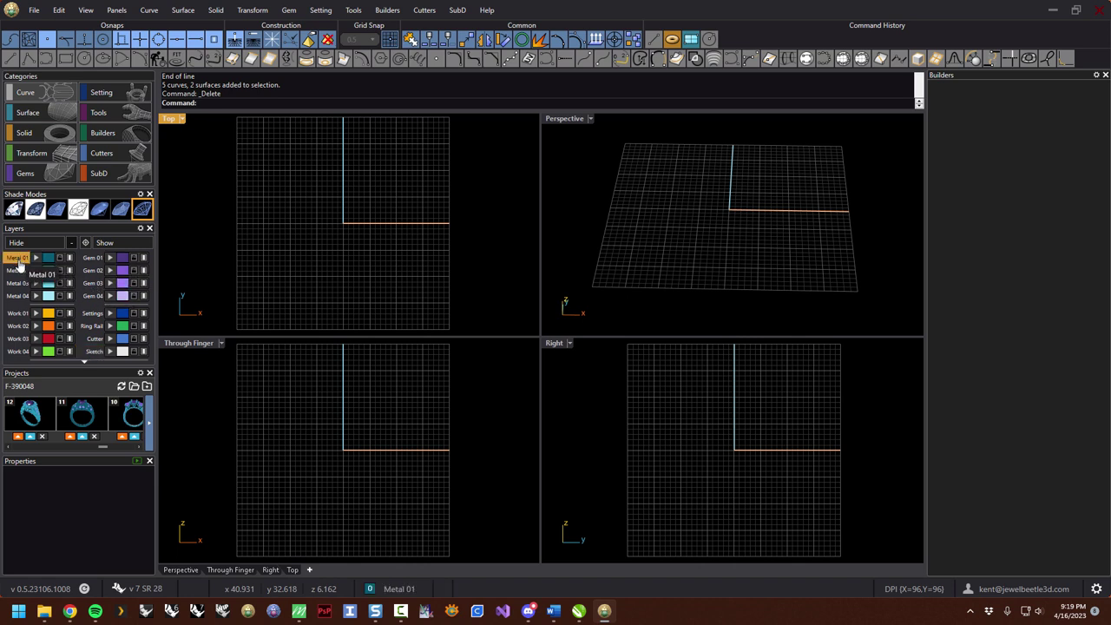
left_click(17, 271)
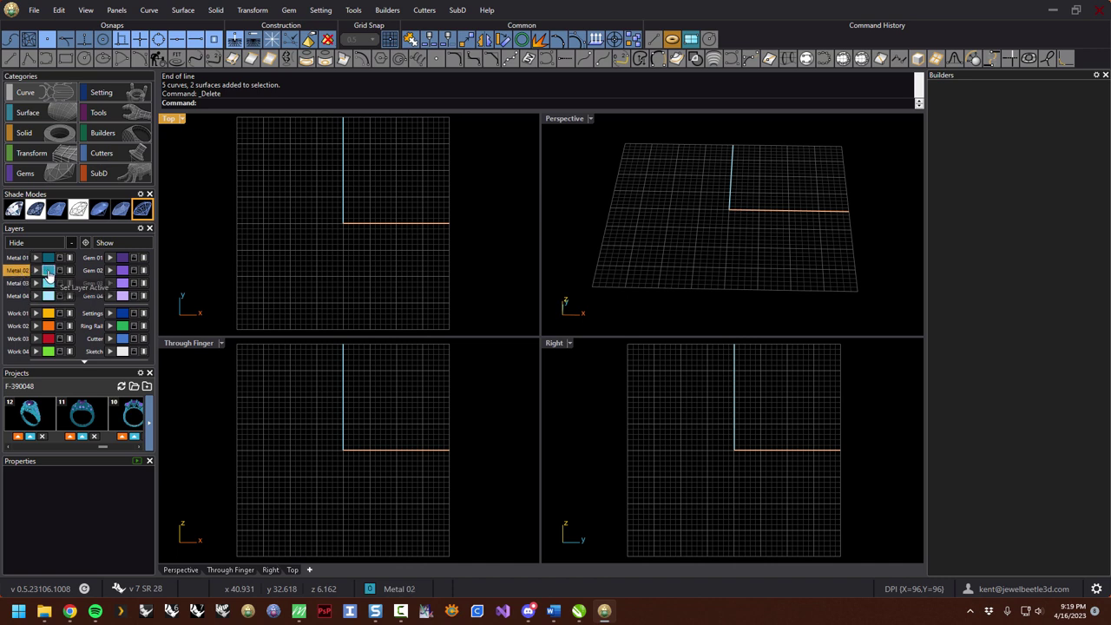
left_click(48, 284)
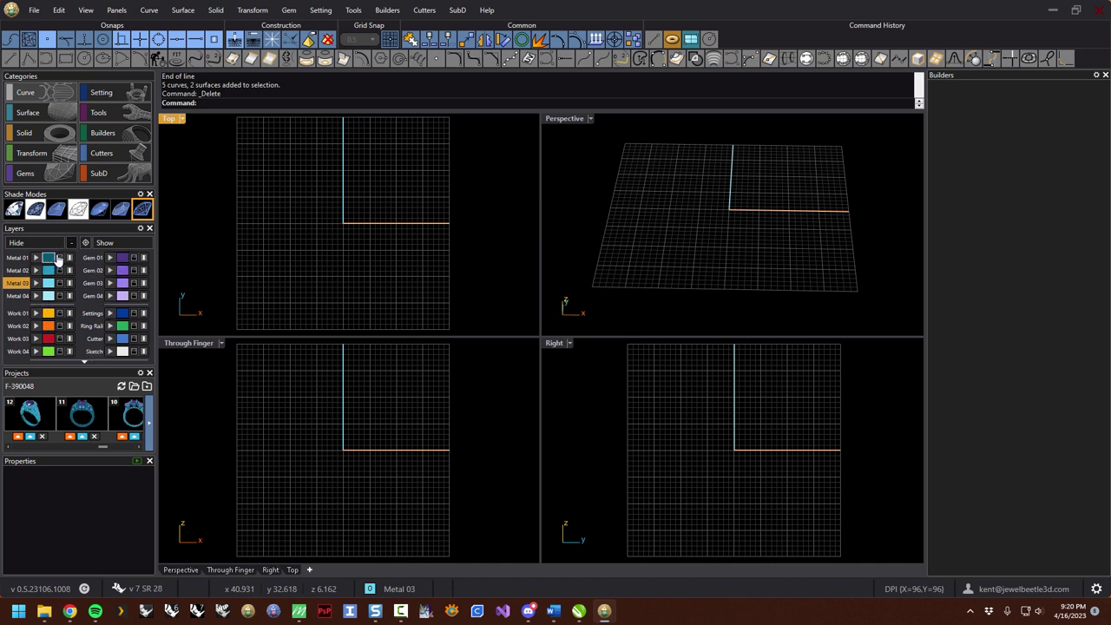
left_click(84, 364)
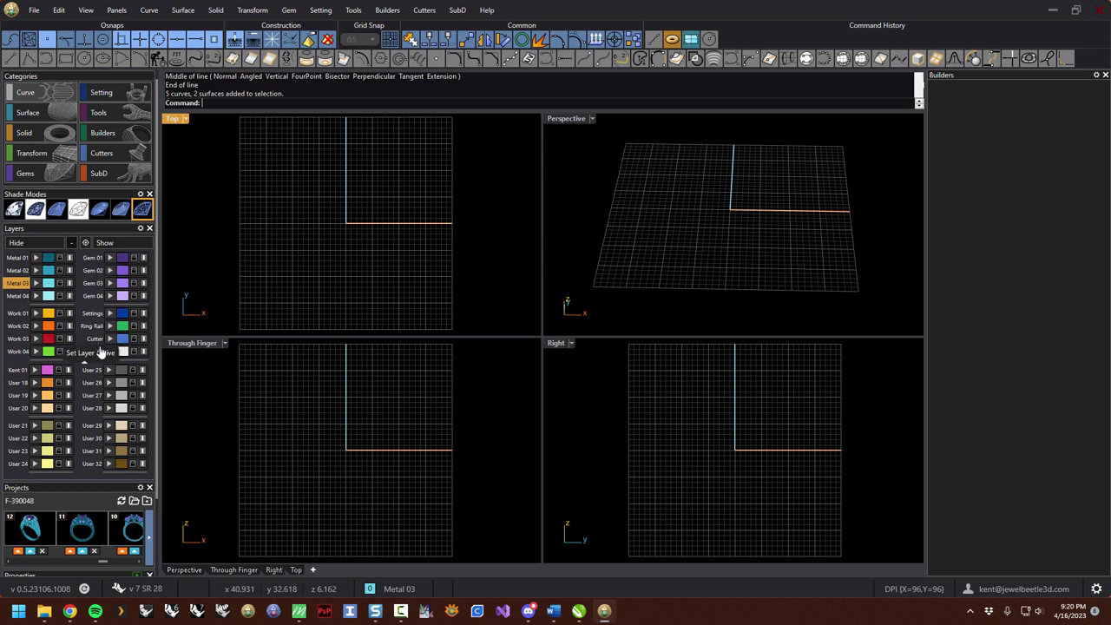
left_click(84, 362)
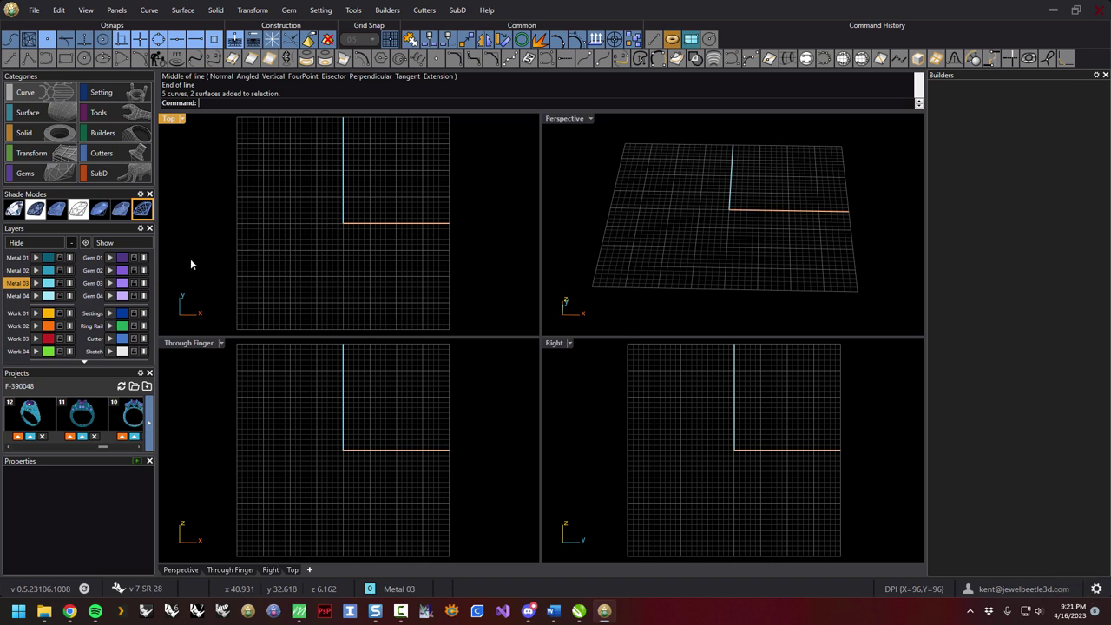
Turn off the Extra Layers Appear Below preference and save the preferences.
left_click(141, 230)
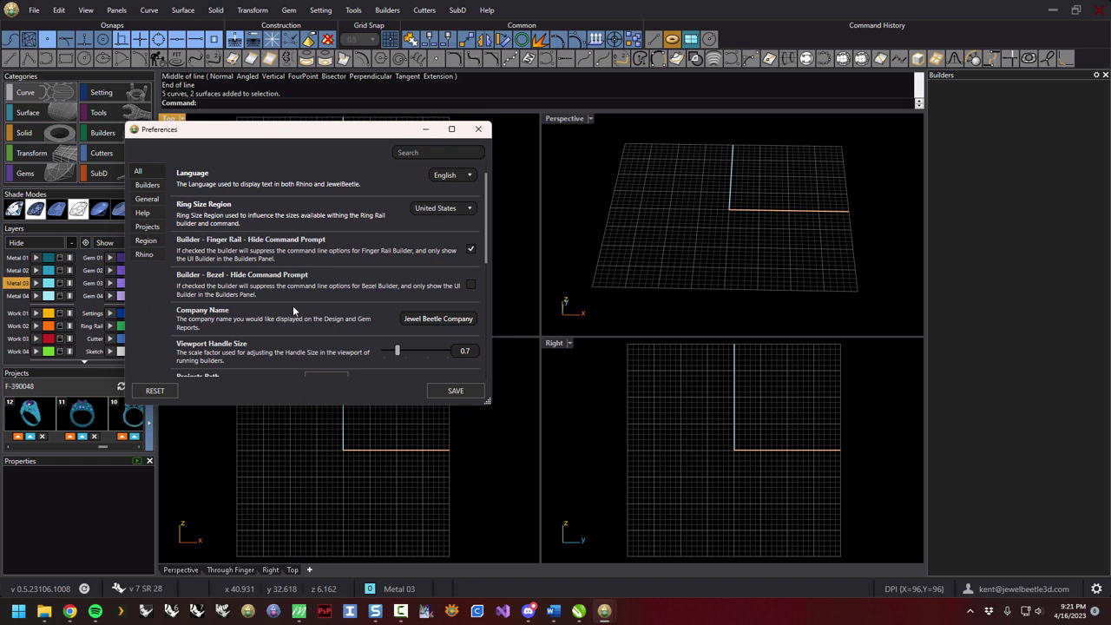
left_click(400, 611)
left_click(485, 252)
scroll(399, 302, "down", 3)
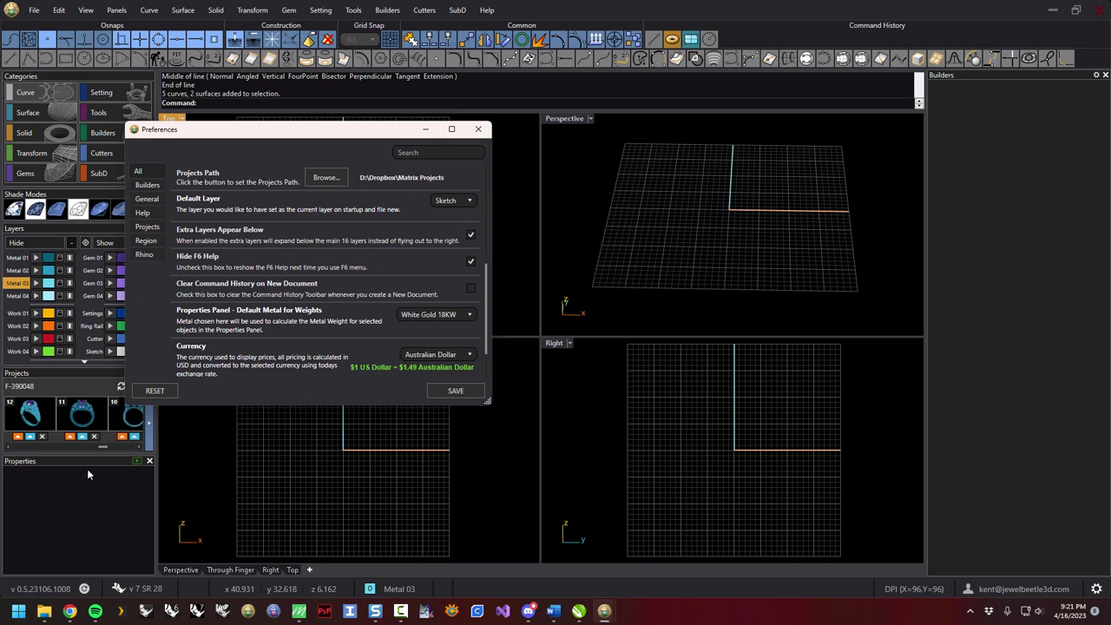
left_click(471, 237)
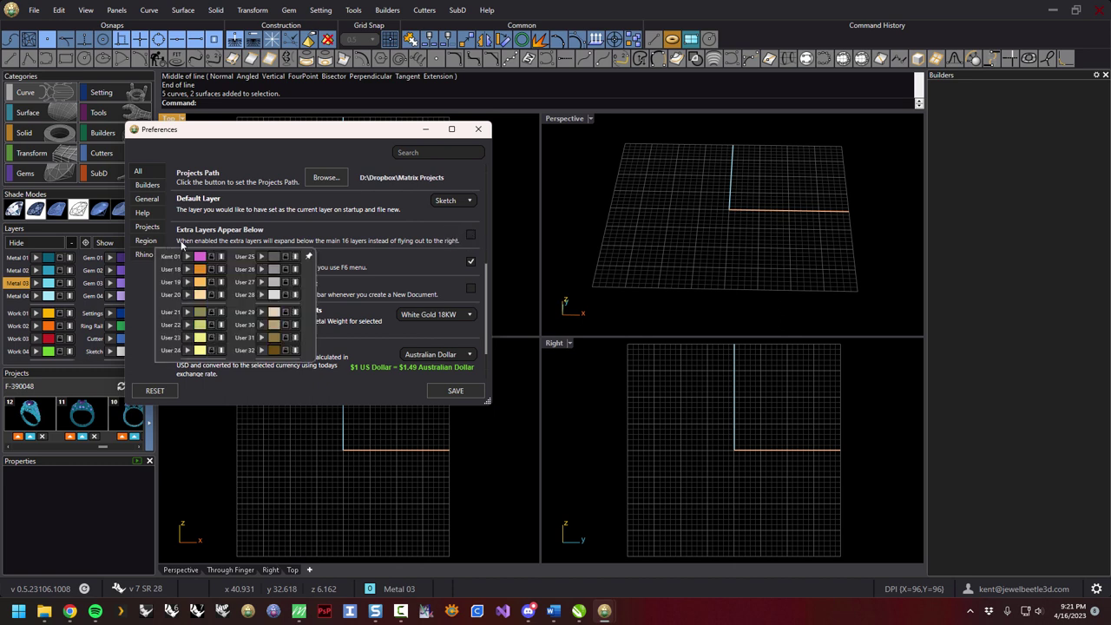
left_click(453, 392)
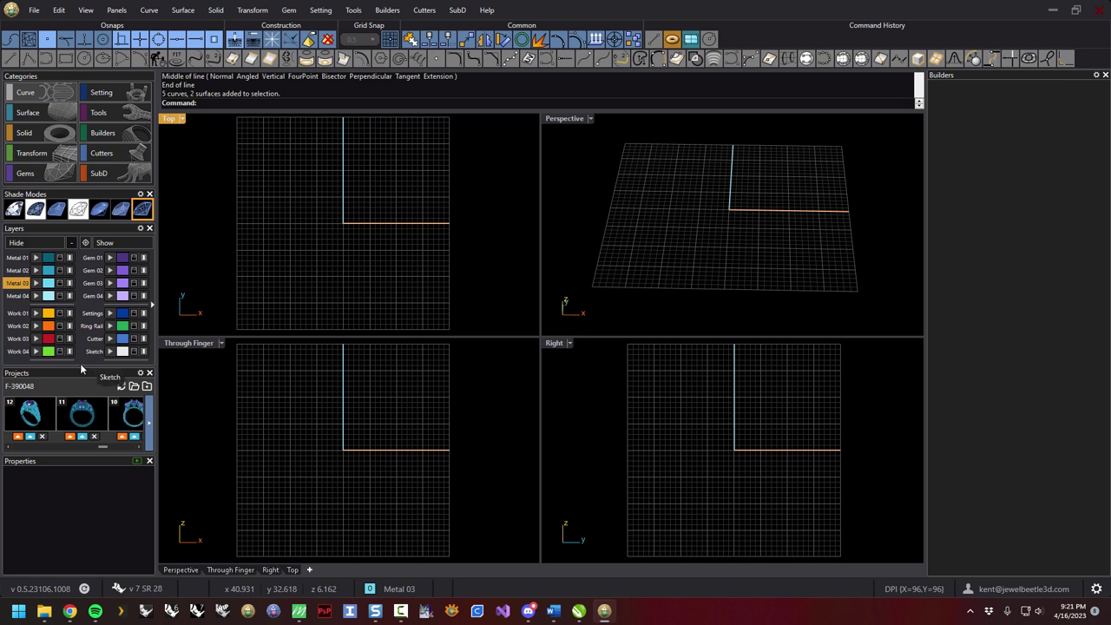
Expand the extra user layers and make the first custom user layer the active layer.
left_click(153, 309)
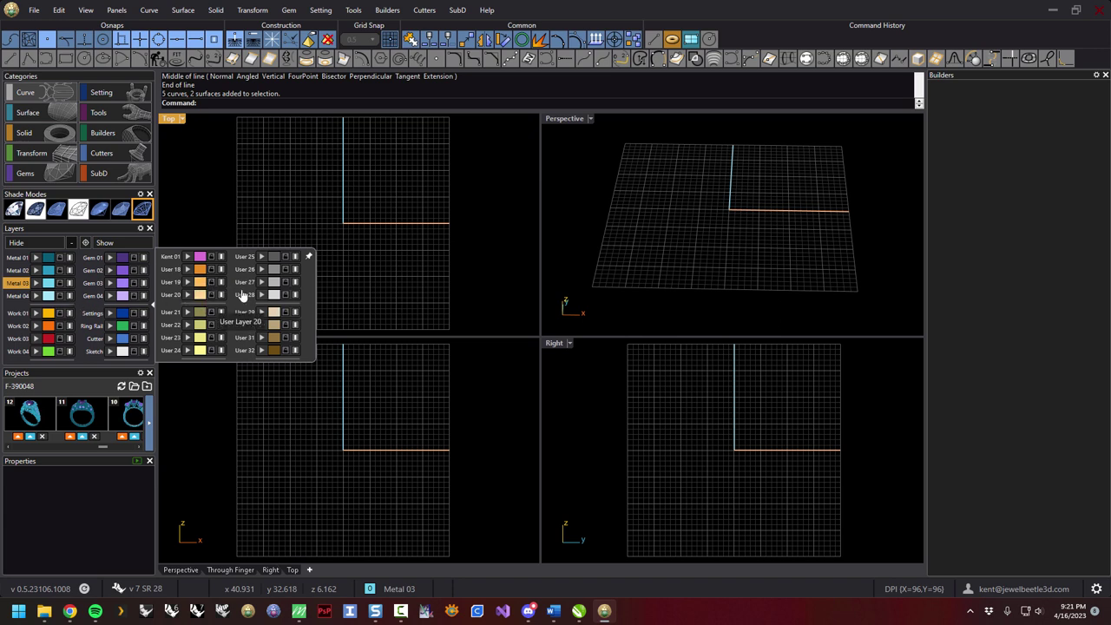
left_click(215, 259)
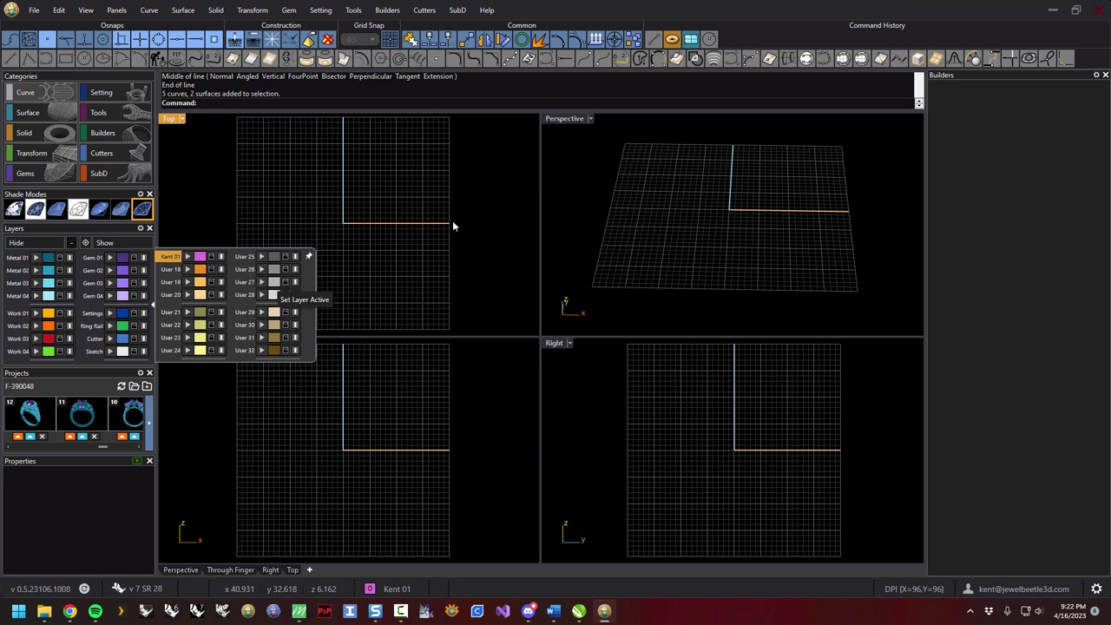
left_click(421, 204)
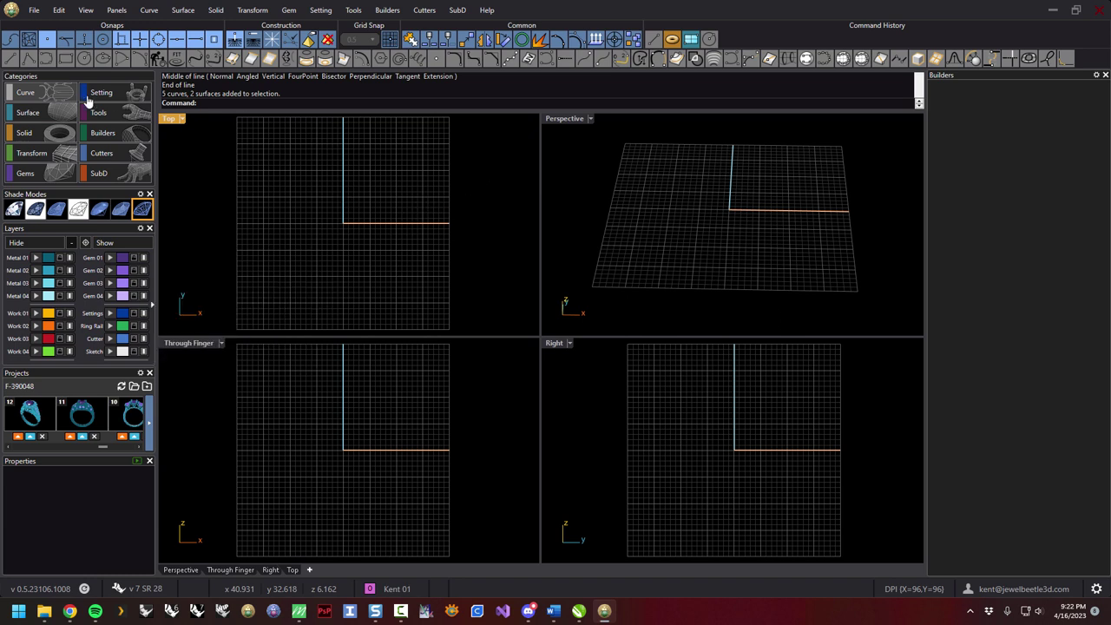
key("Delete")
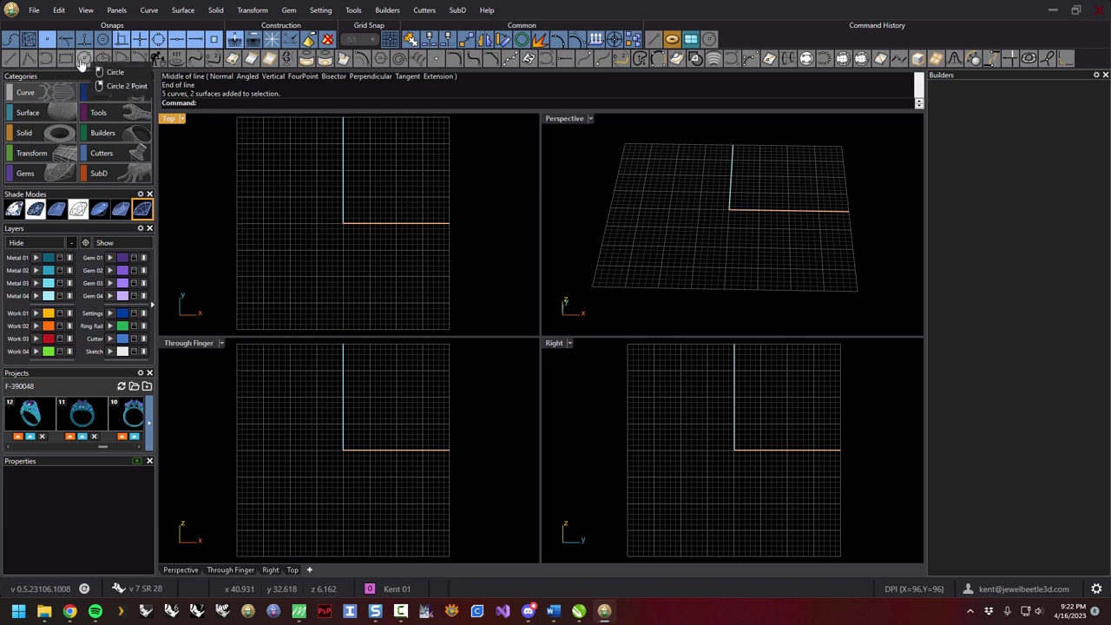
Draw a circle centred near the origin in the Top view.
left_click(84, 58)
left_click(350, 220)
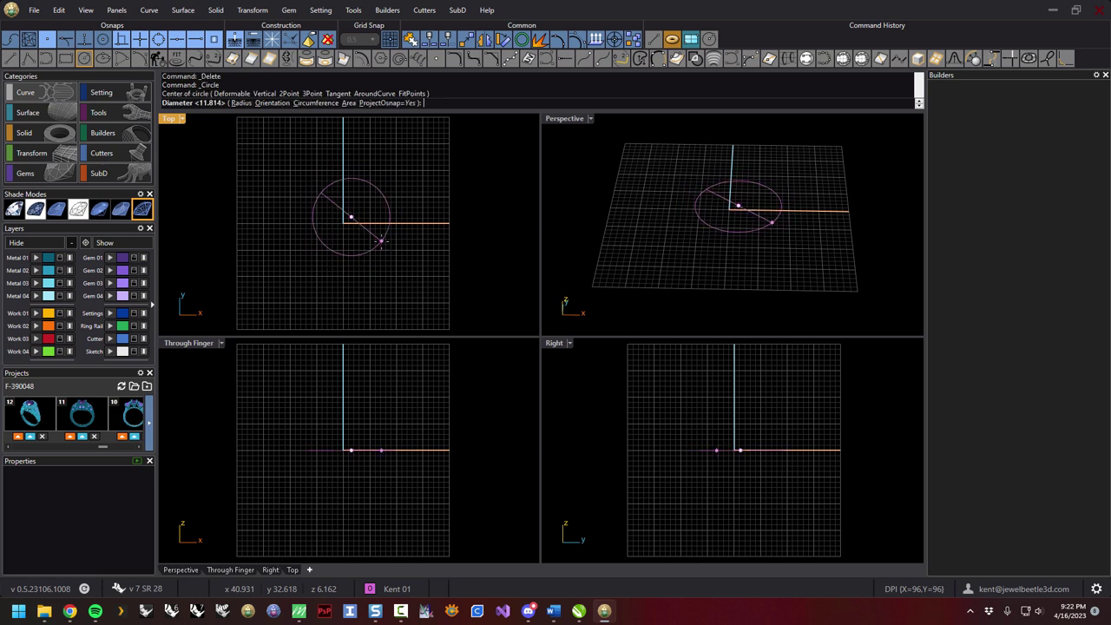
left_click(379, 247)
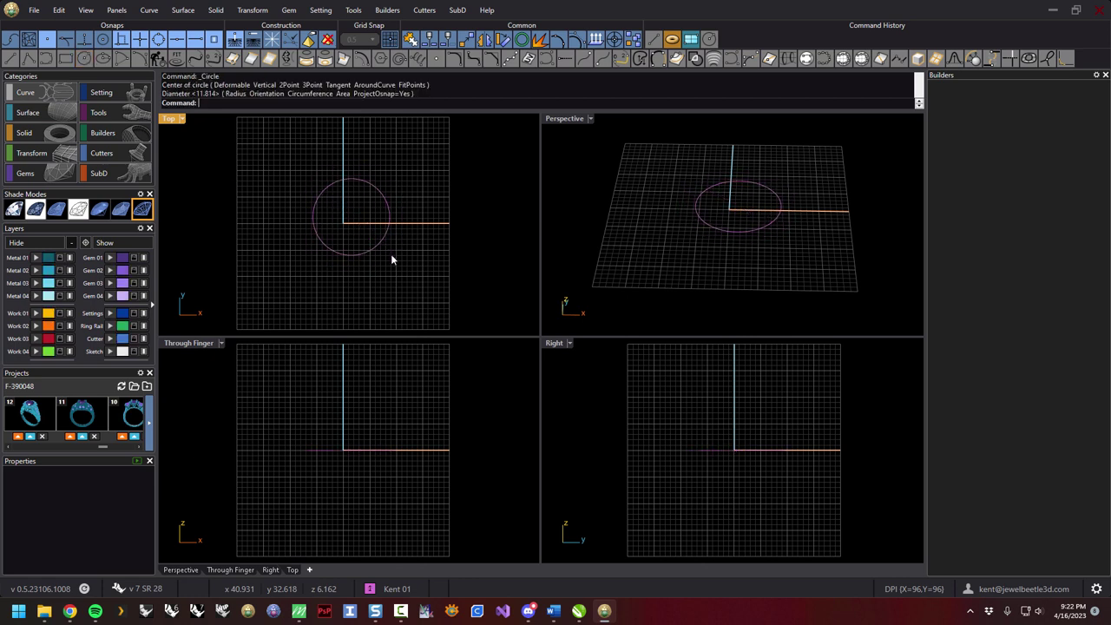
View the extra user layers again and try out pinning the expanded list.
left_click(152, 308)
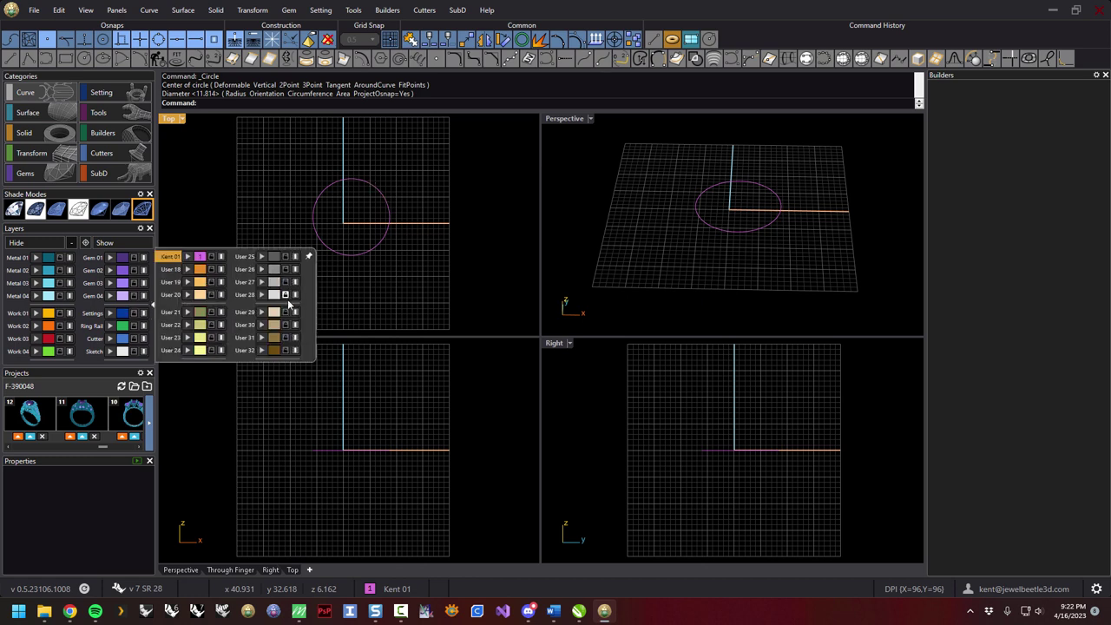
left_click(308, 256)
right_click_drag(670, 219, 716, 232)
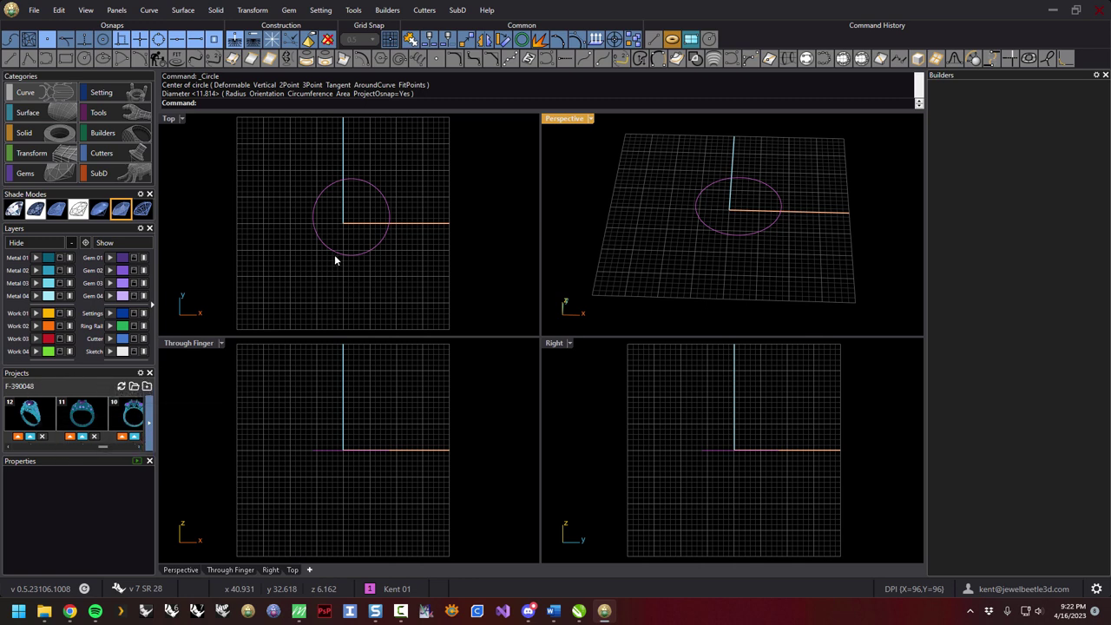
Select the circle in the Top view and delete it.
left_click(339, 179)
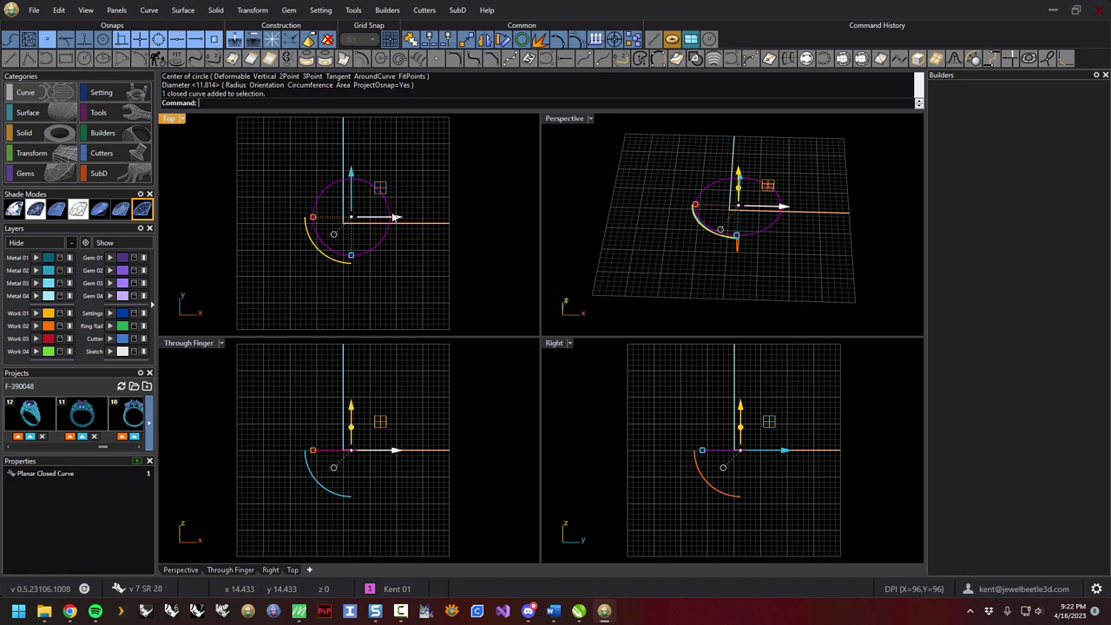
key("Delete")
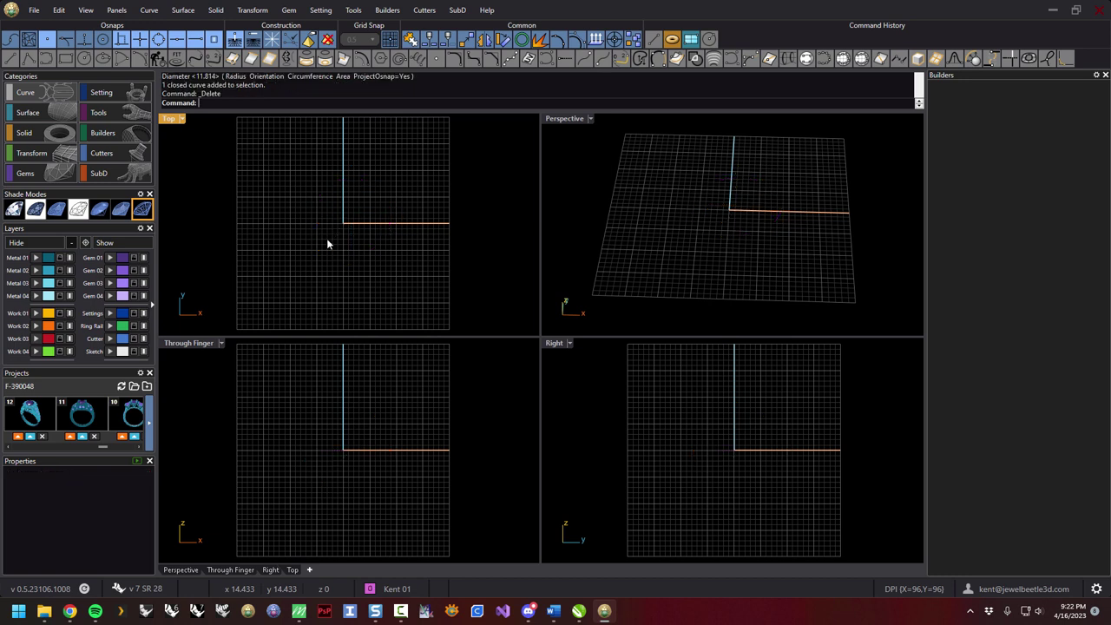
Browse the files of project F-390048, adjusting the thumbnail size and filtering by Pictures, Job Bags, Misc and Full Saves.
left_click(151, 423)
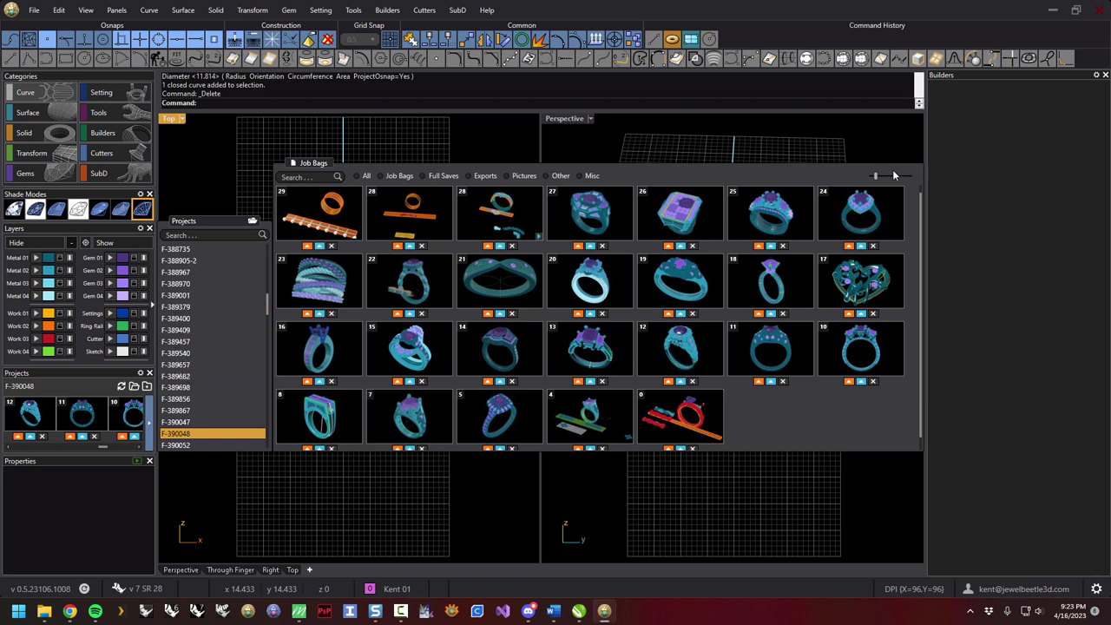
mouse_move(876, 175)
left_mouse_down()
mouse_move(894, 177)
mouse_move(875, 176)
left_mouse_up()
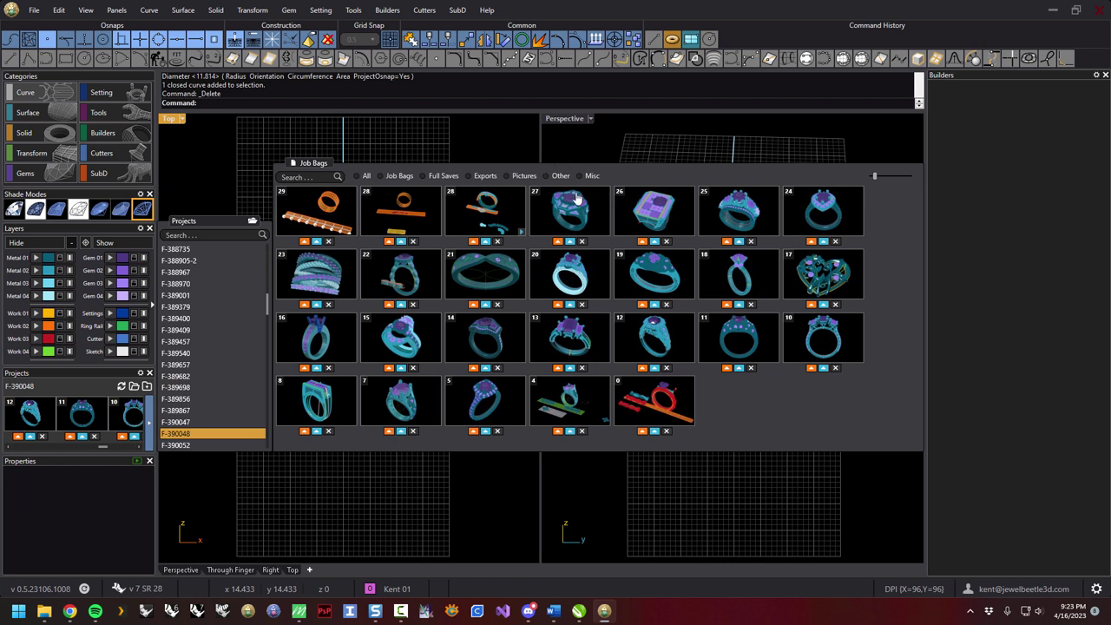
left_click(506, 177)
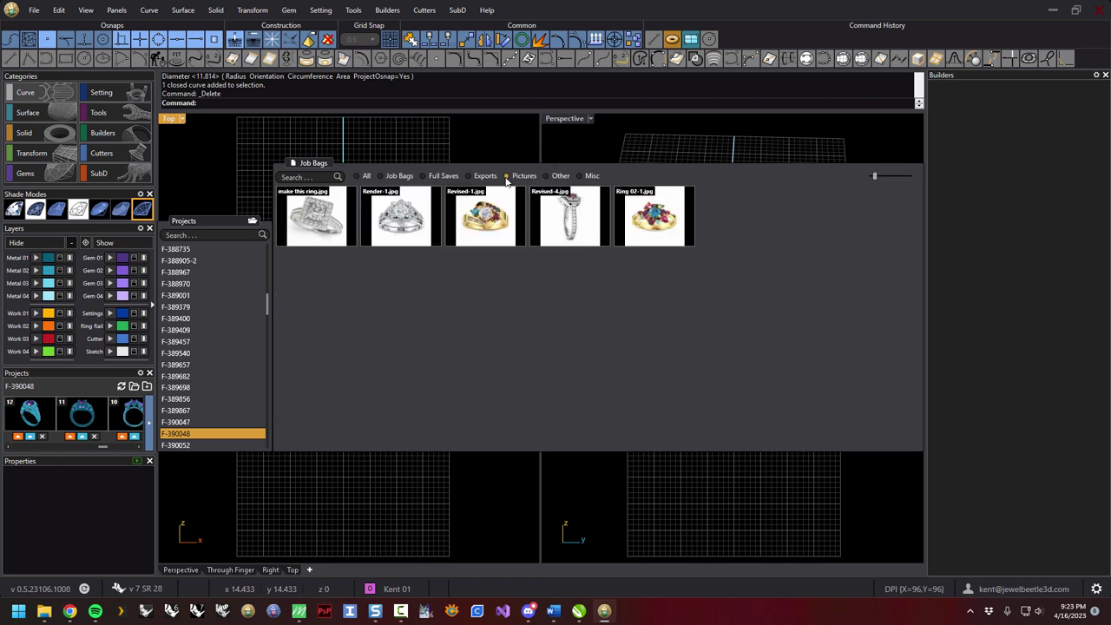
left_click(382, 177)
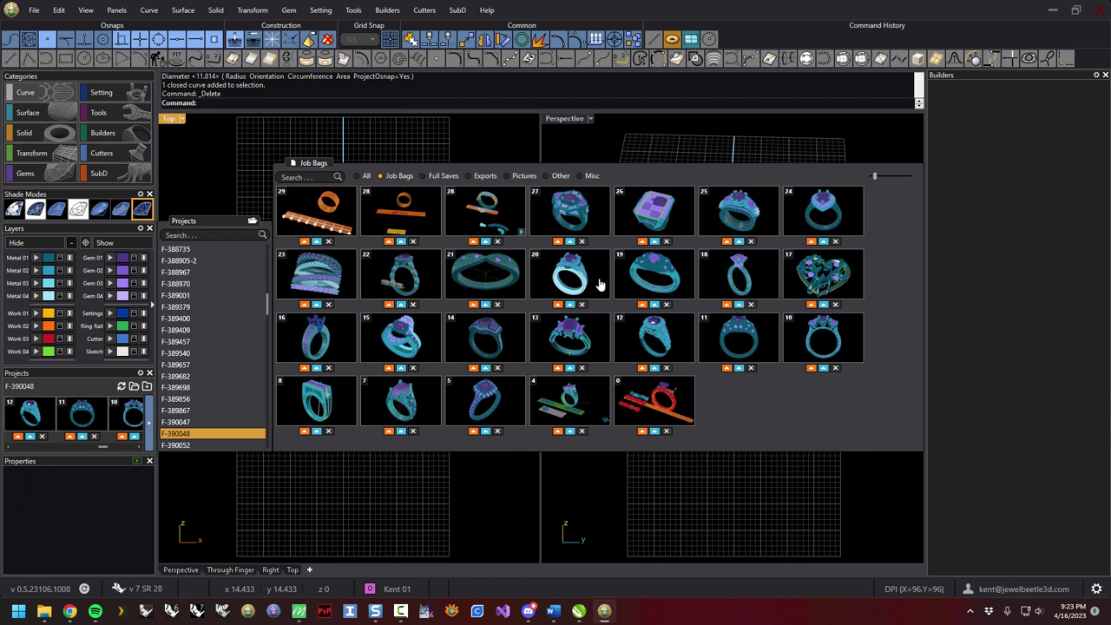
left_click(380, 175)
left_click(580, 175)
left_click(590, 177)
left_click(453, 179)
left_click(452, 180)
Load a saved ring from the project and inspect it in the maximized Perspective view.
left_click(598, 394)
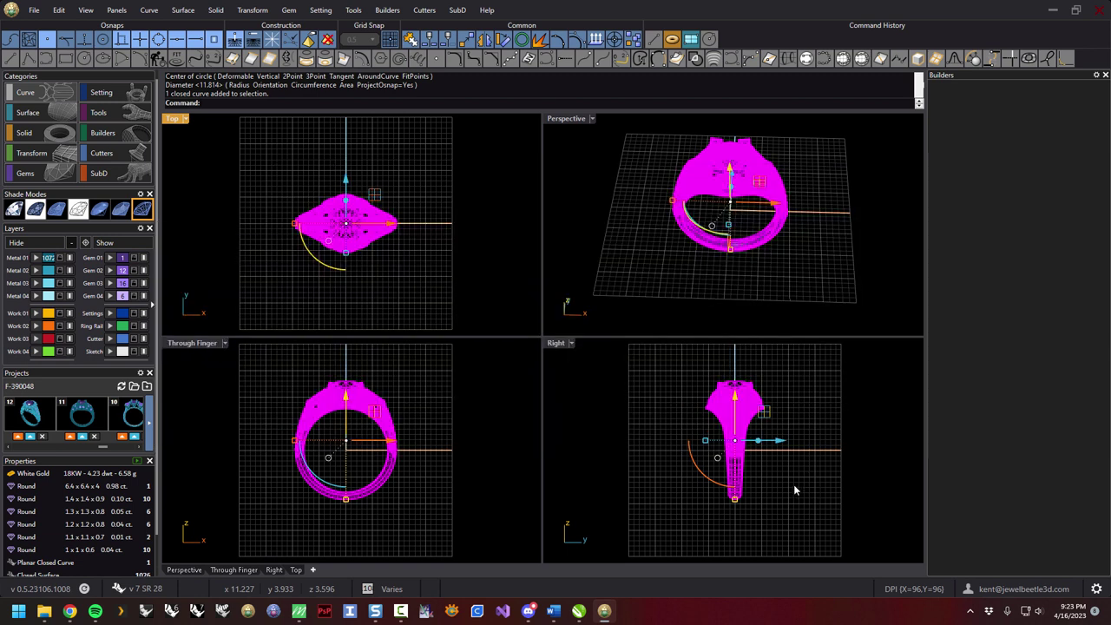
left_click(833, 255)
double_click(569, 118)
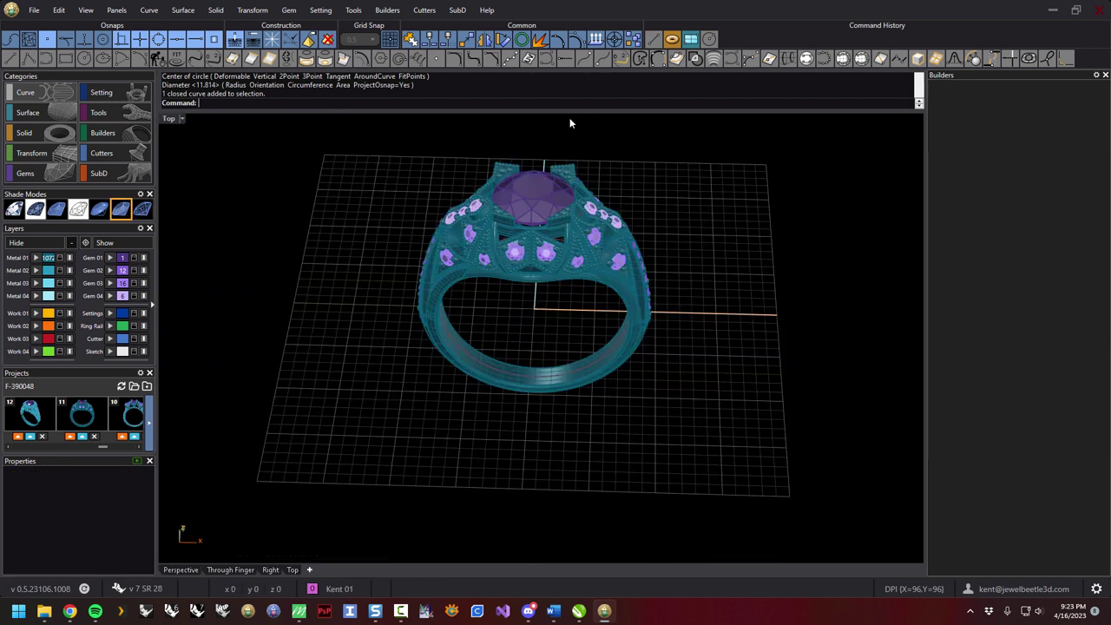
scroll(584, 276, "up", 4)
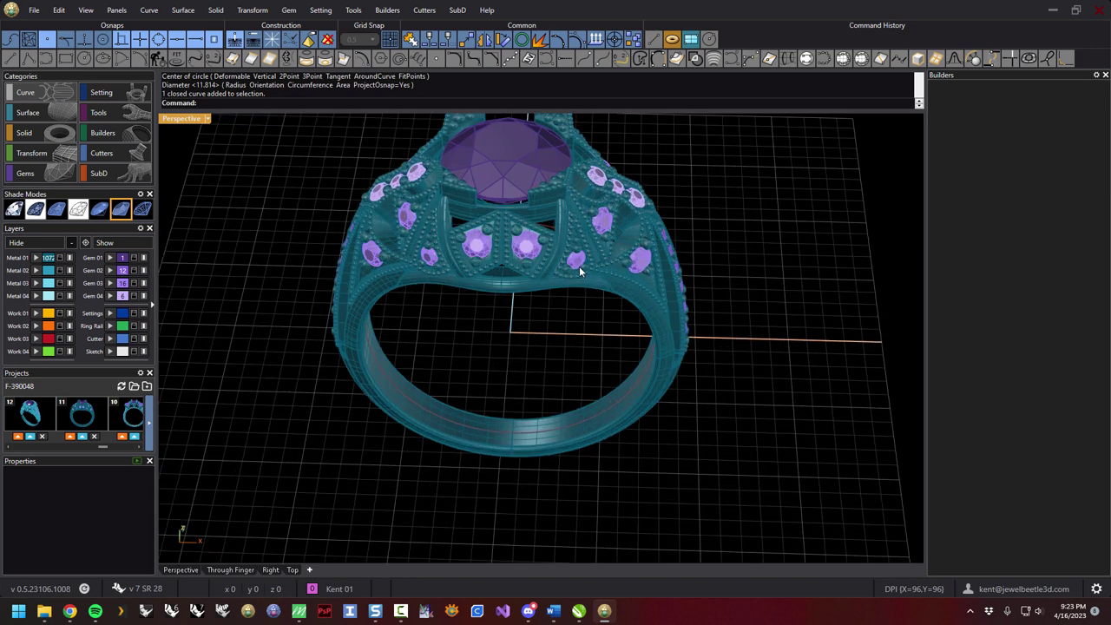
scroll(585, 303, "down", 1)
right_click_drag(571, 318, 599, 326)
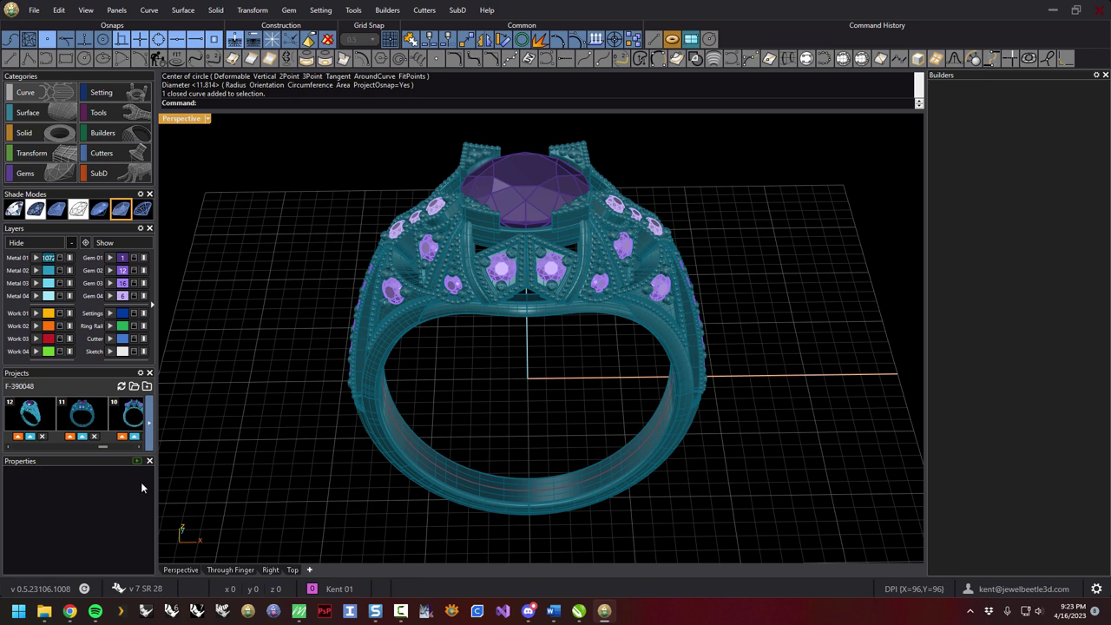
Select the ring's large centre gem to examine its size and carat weight, and clear the selection.
key("Delete")
left_click(521, 194)
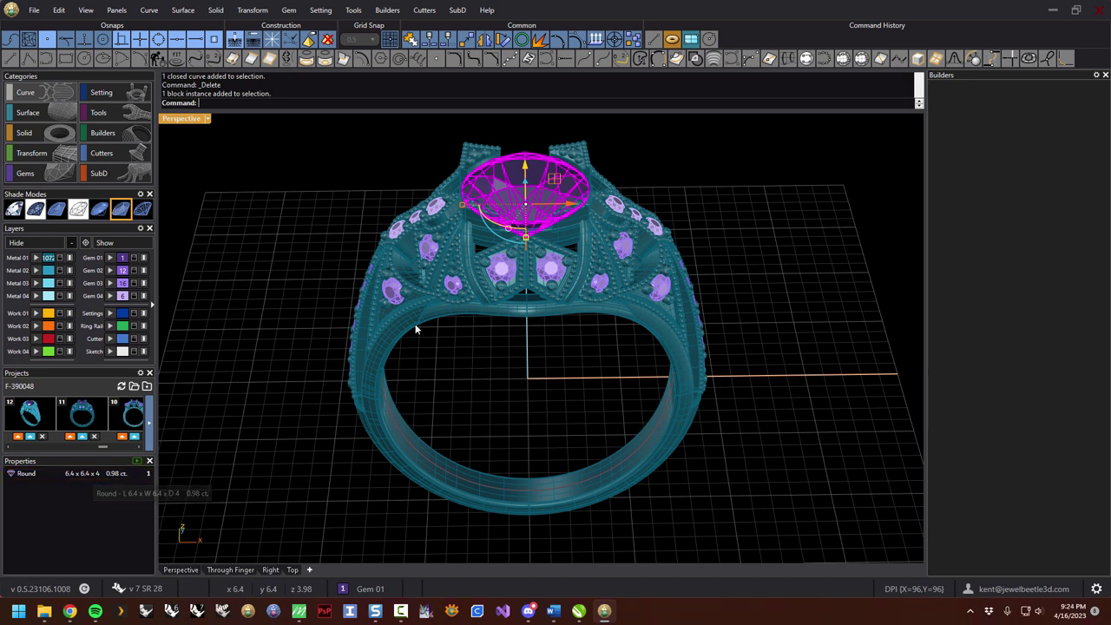
left_click(408, 160)
scroll(455, 201, "down", 2)
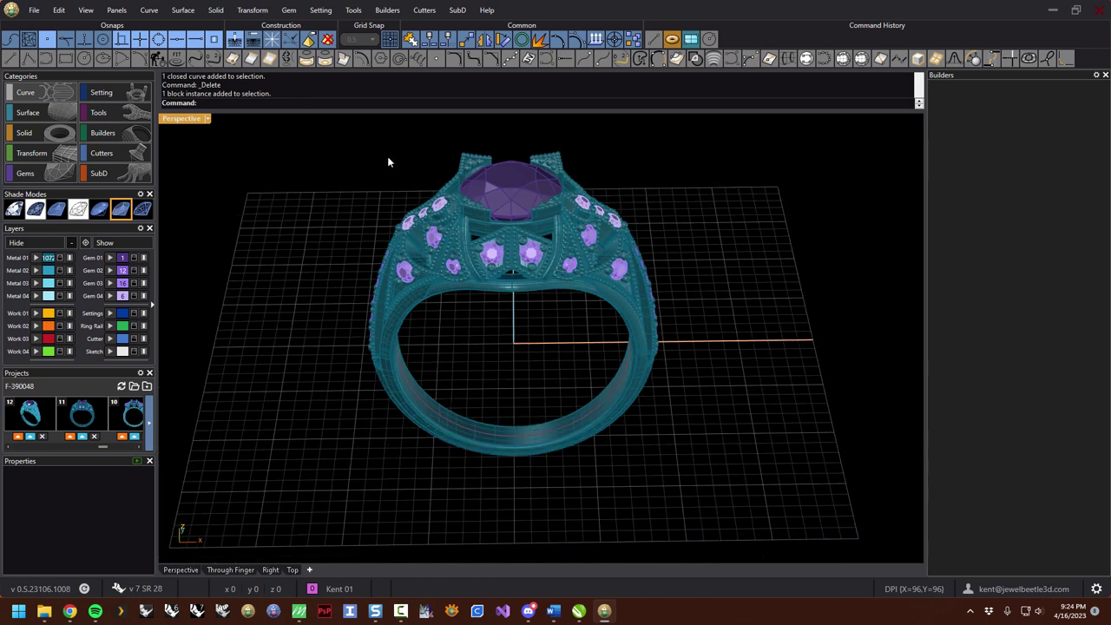
Select the whole ring and then only its upper portion to examine the metal weight, gem sizes and object types.
left_click_drag(335, 137, 745, 482)
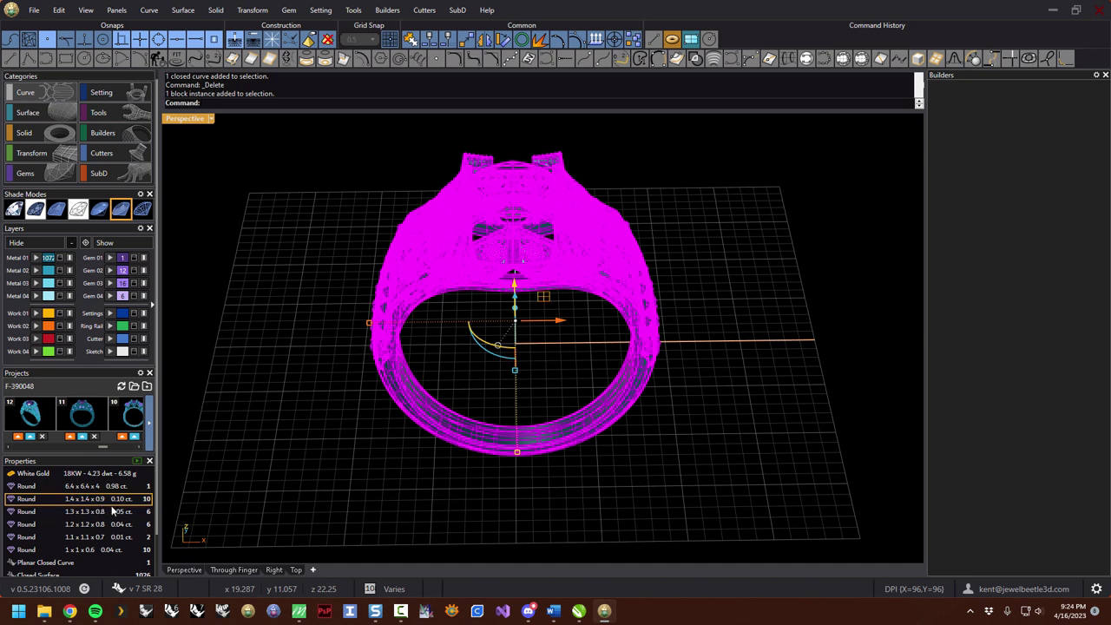
scroll(108, 509, "down", 1)
scroll(108, 509, "down", 1)
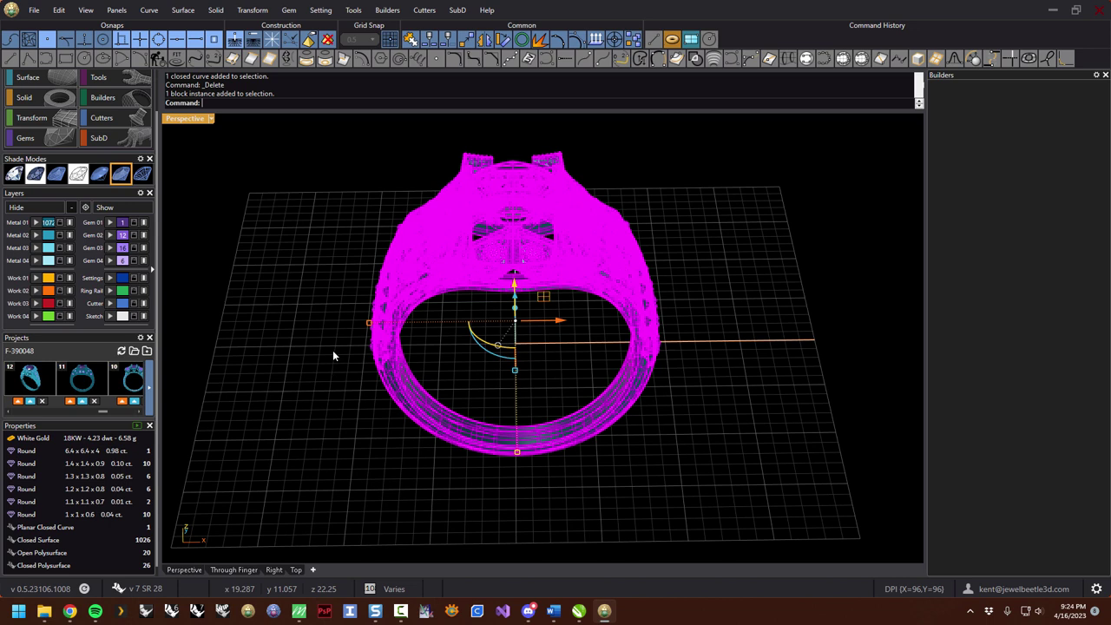
scroll(341, 328, "up", 2)
scroll(340, 328, "down", 3)
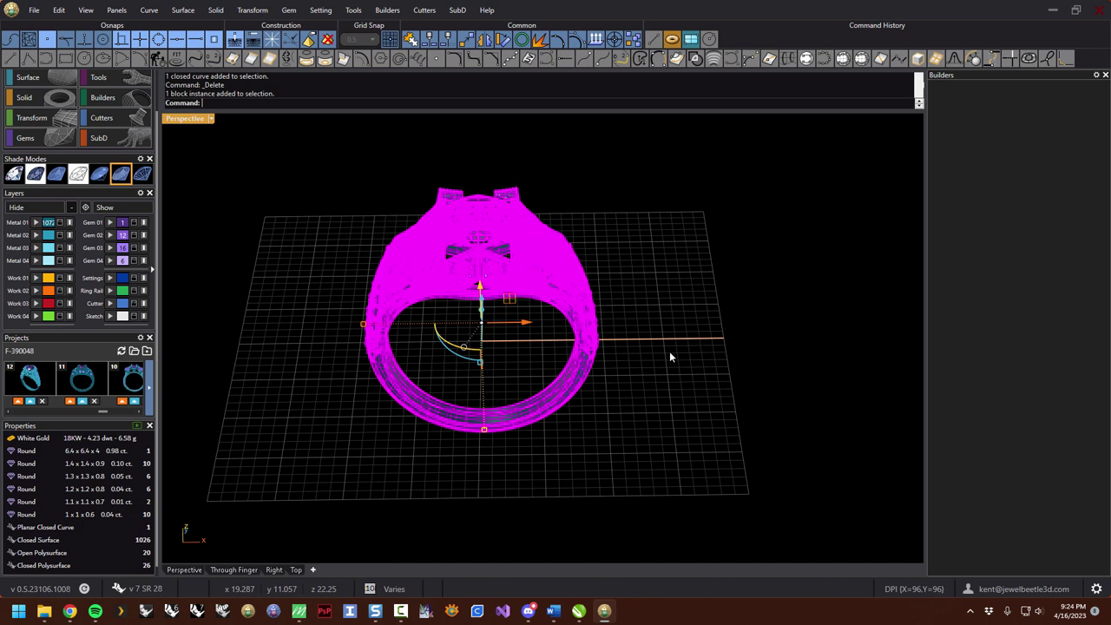
left_click(656, 295)
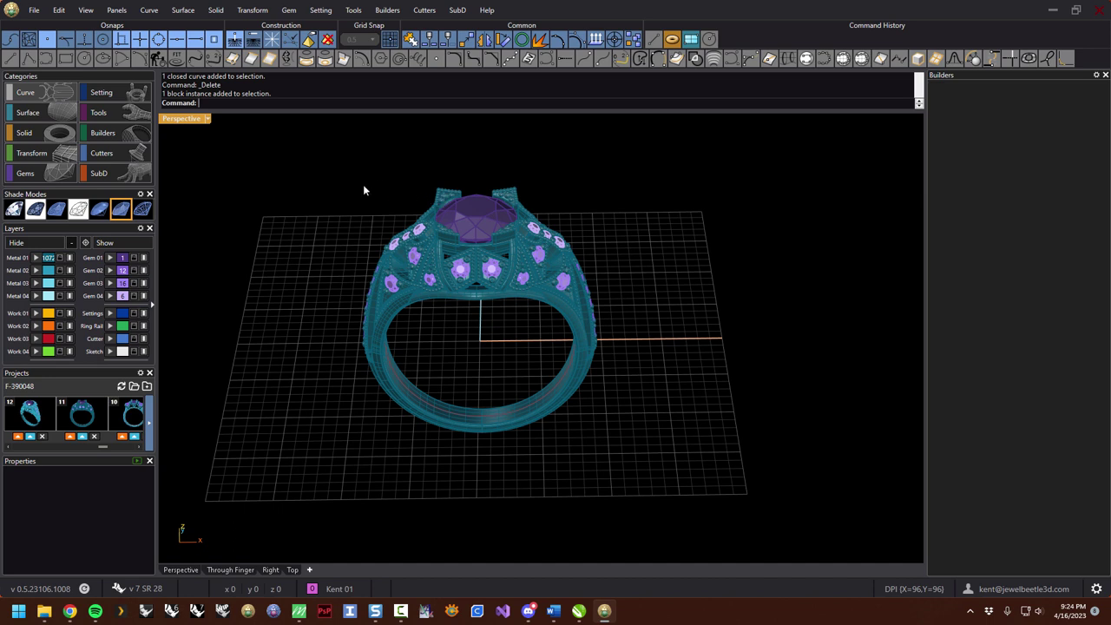
left_click_drag(342, 174, 655, 361)
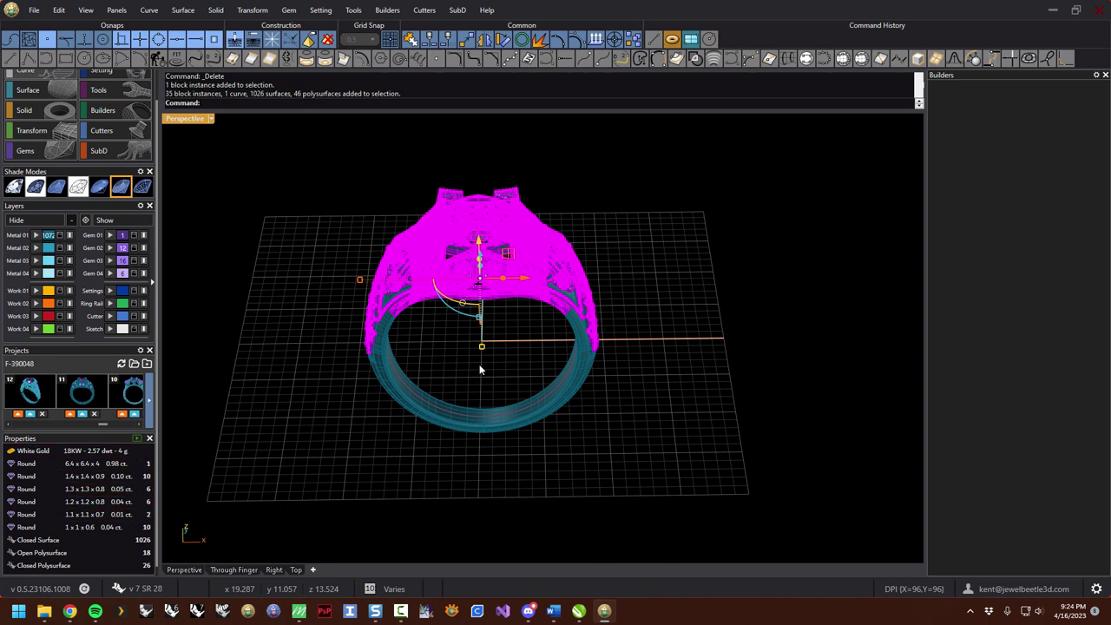
key("Escape")
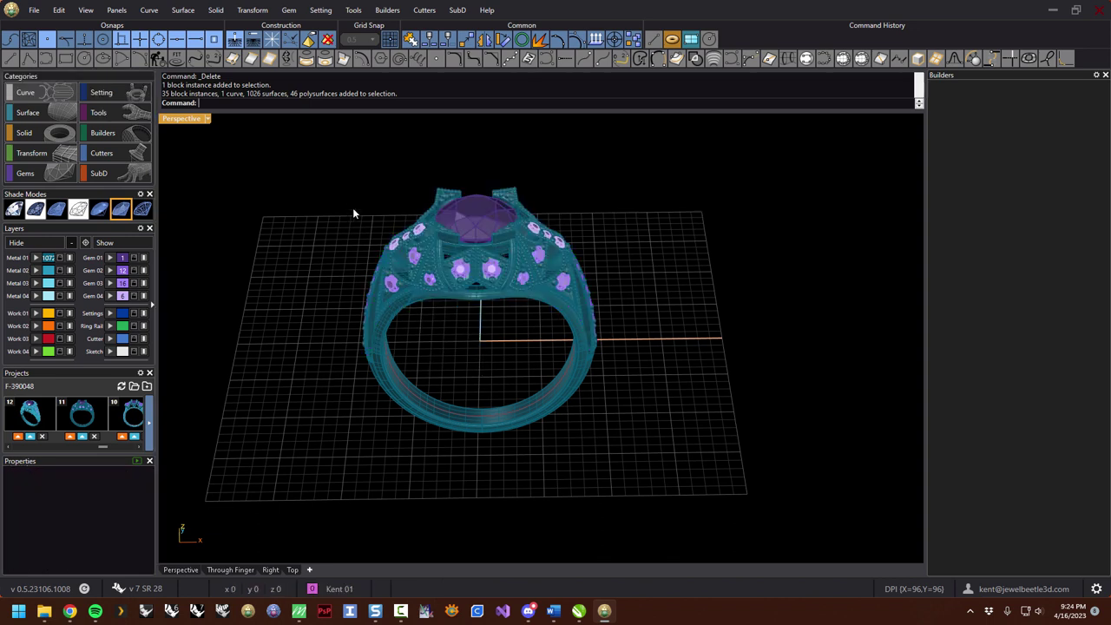
Pause the automatic updating of object properties and test it by window-selecting the ring's upper portion twice.
left_click(136, 462)
left_click_drag(365, 166, 646, 309)
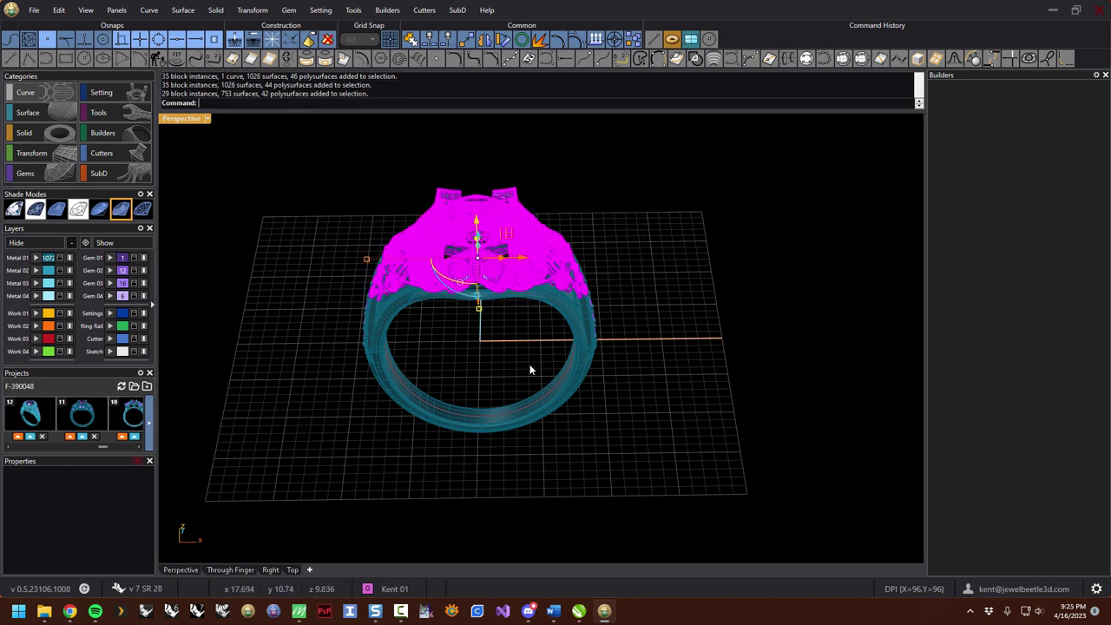
left_click(525, 328)
left_click_drag(379, 170, 616, 303)
left_click(653, 315)
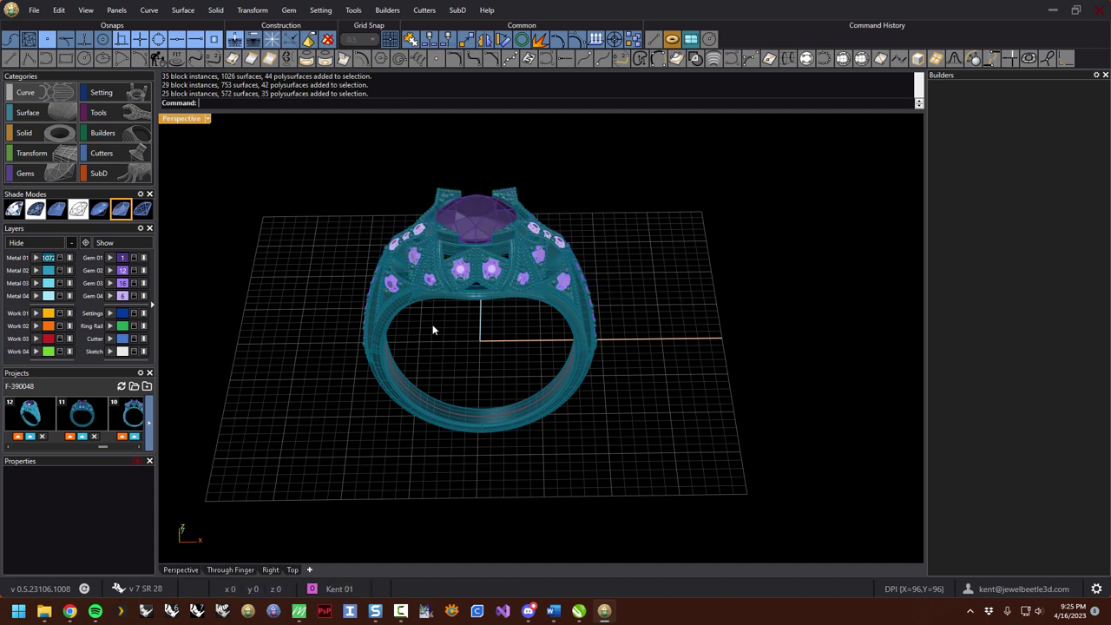
Select all gems on the Gem 02, Gem 03 and Gem 04 layers to examine their sizes and weights, and deselect them.
left_click(123, 270)
left_click(123, 283)
left_click(122, 296)
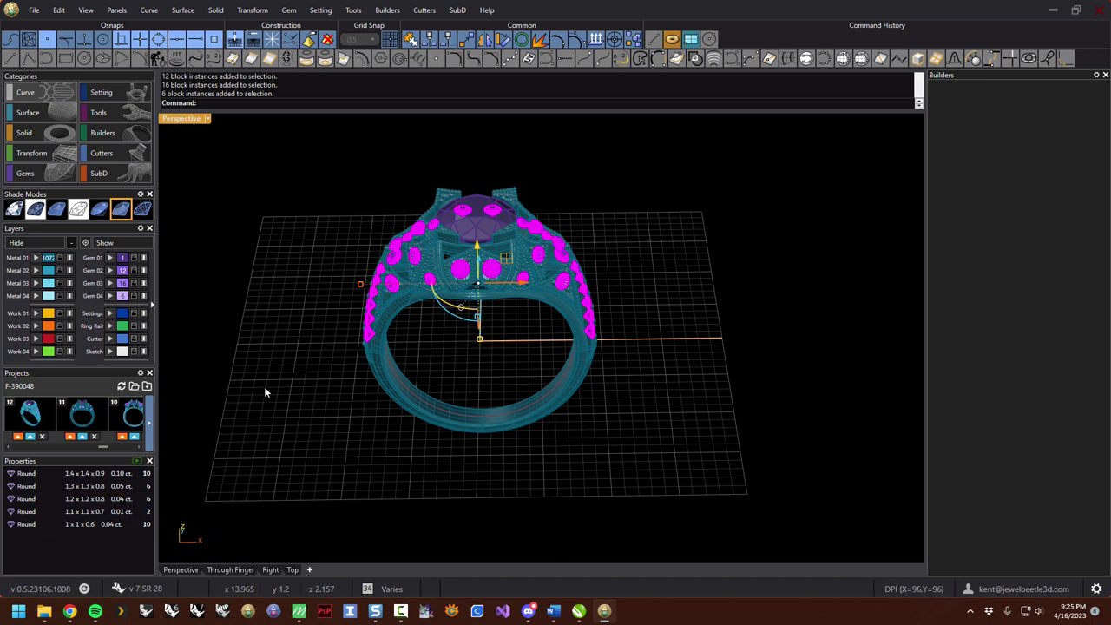
left_click(312, 272)
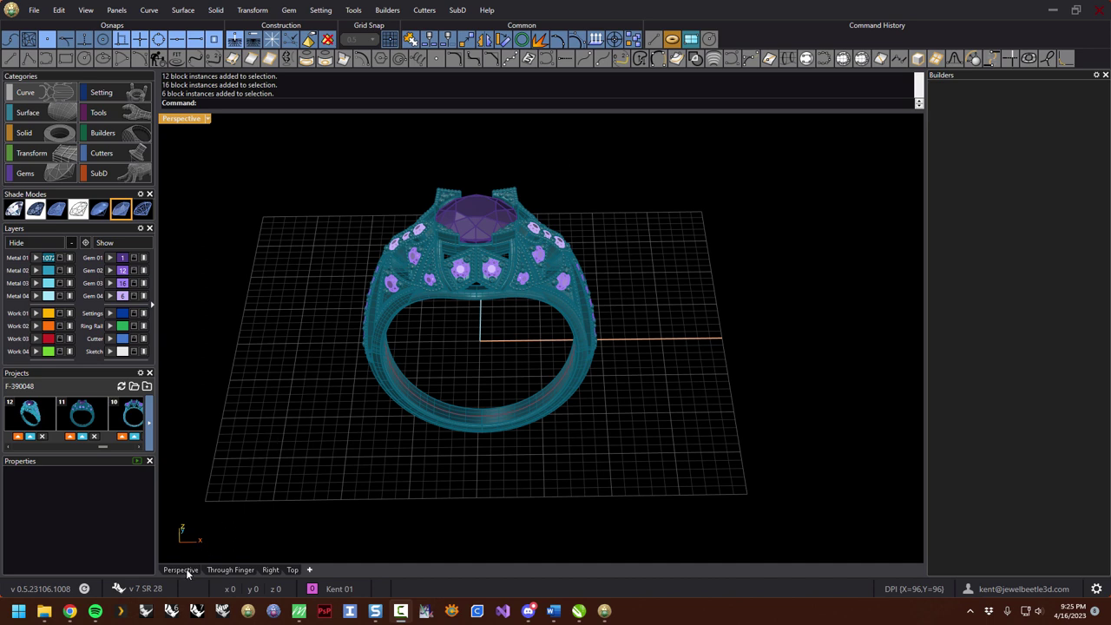
View the ring in the Through Finger, Right and Top viewports, restore the four-viewport layout, and briefly maximize the Perspective viewport.
left_click(222, 570)
left_click(269, 570)
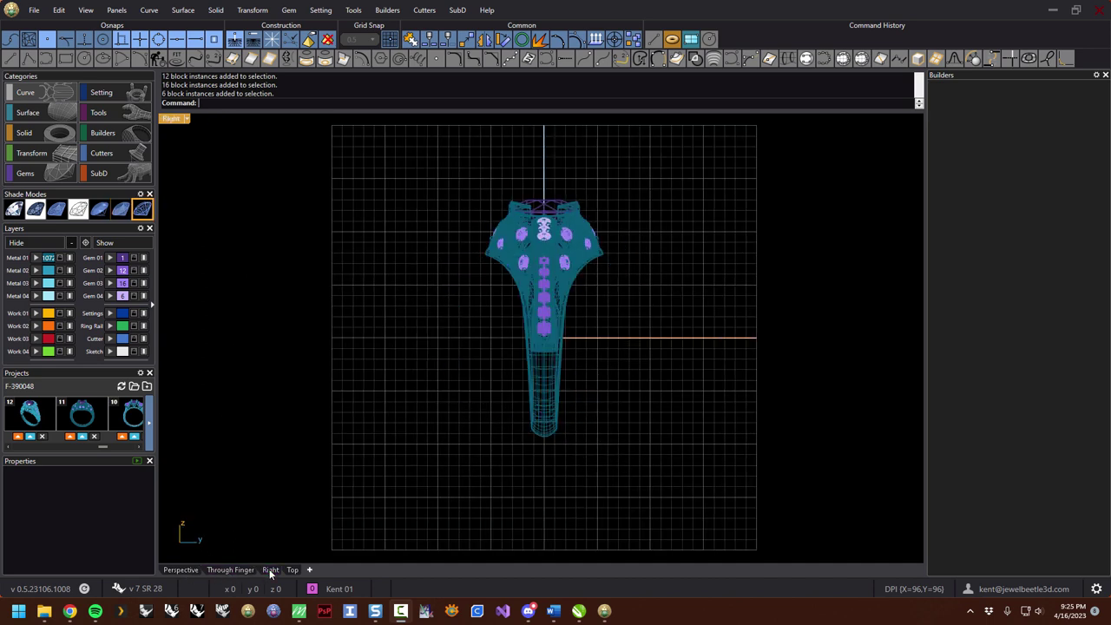
left_click(293, 570)
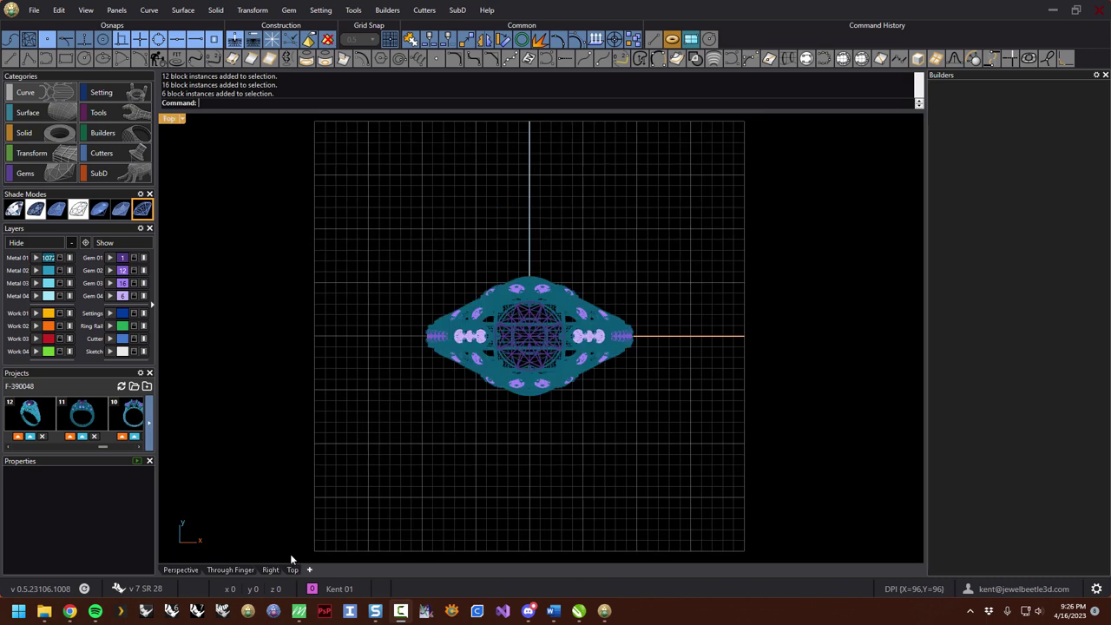
double_click(171, 120)
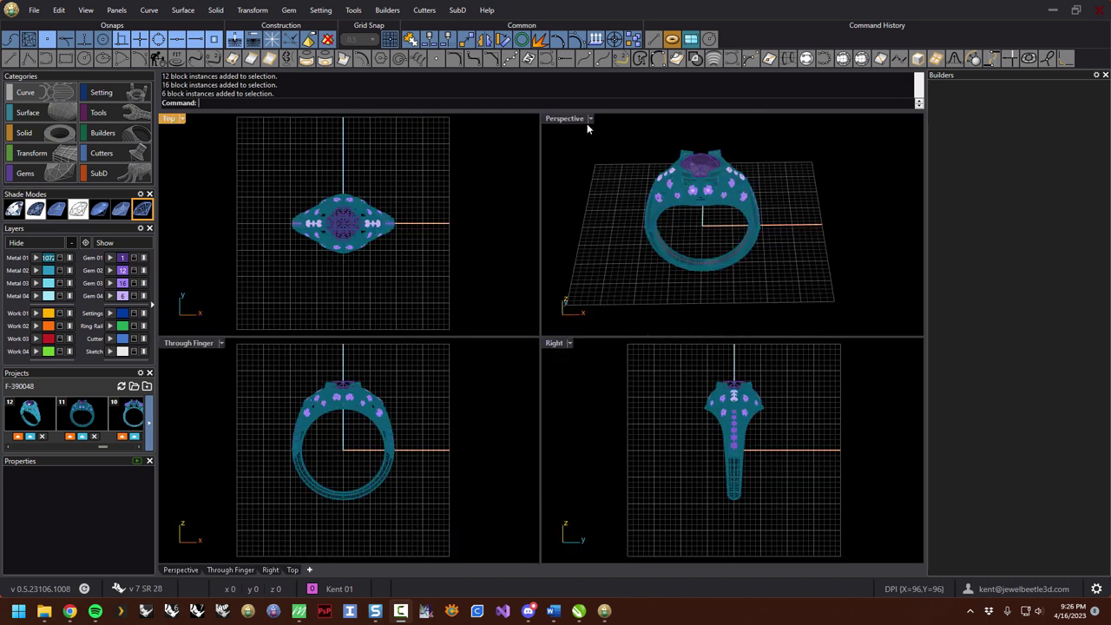
double_click(568, 119)
double_click(178, 119)
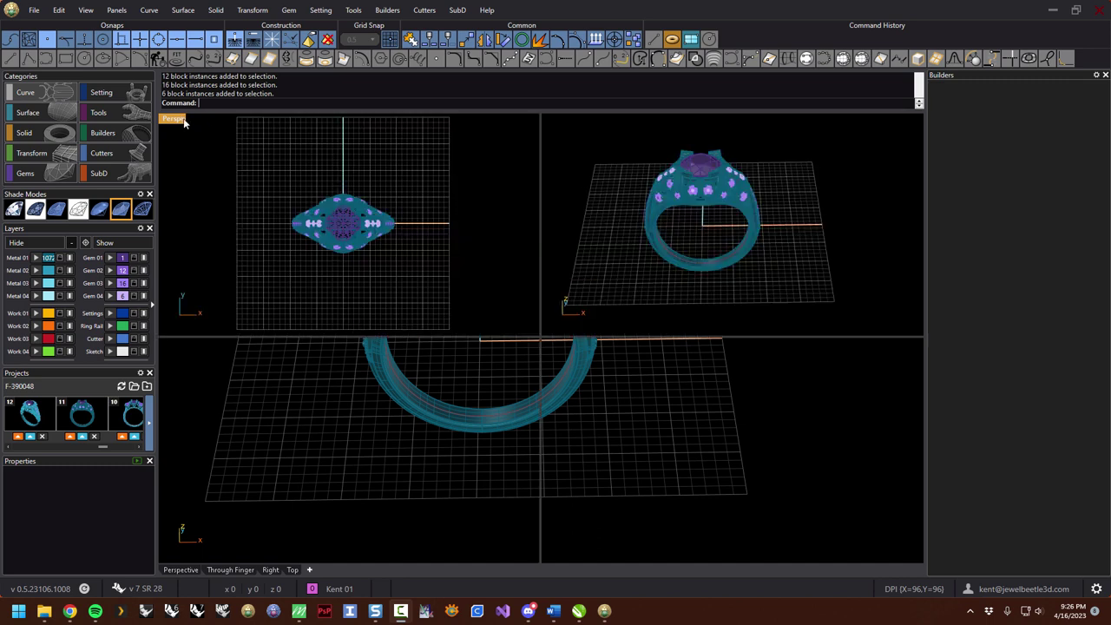
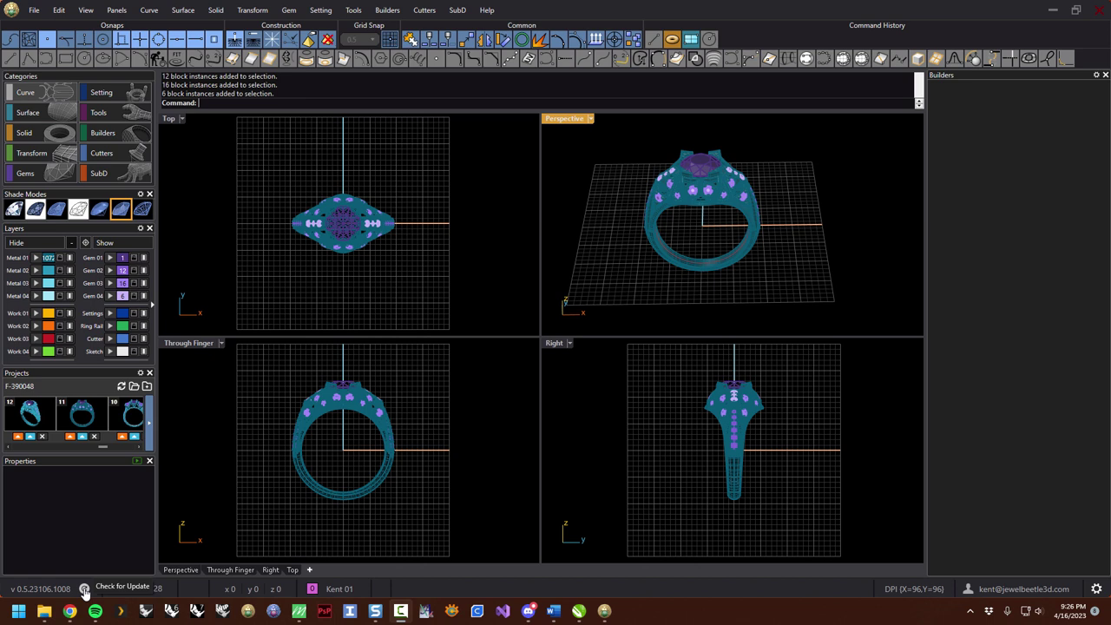
Check for a software update, and make the Top and Through Finger viewports active in turn.
left_click(84, 590)
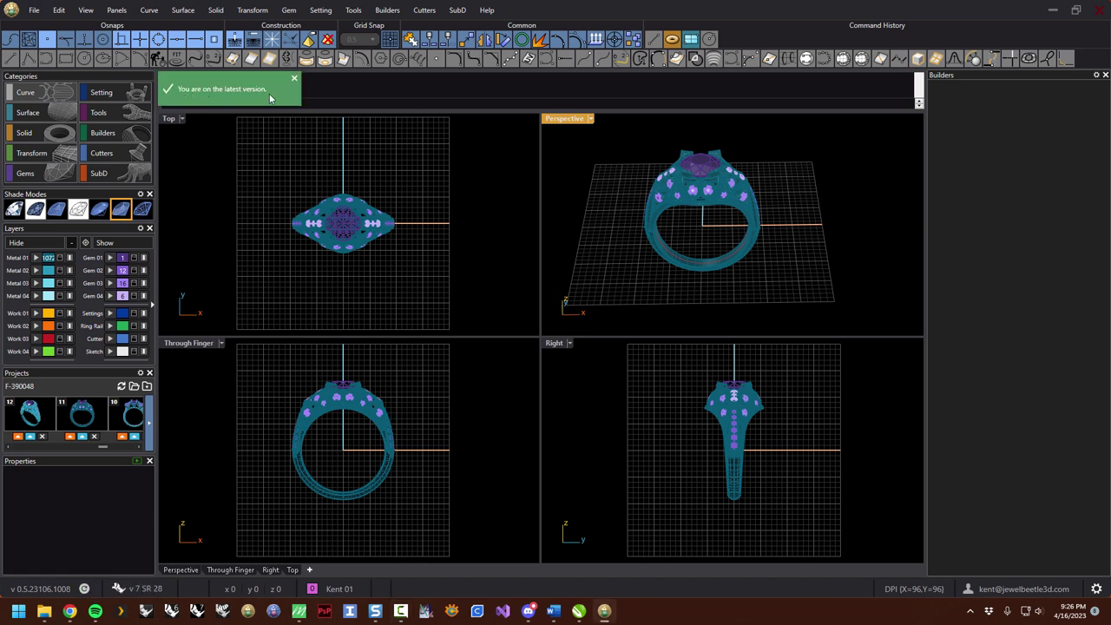
left_click(439, 180)
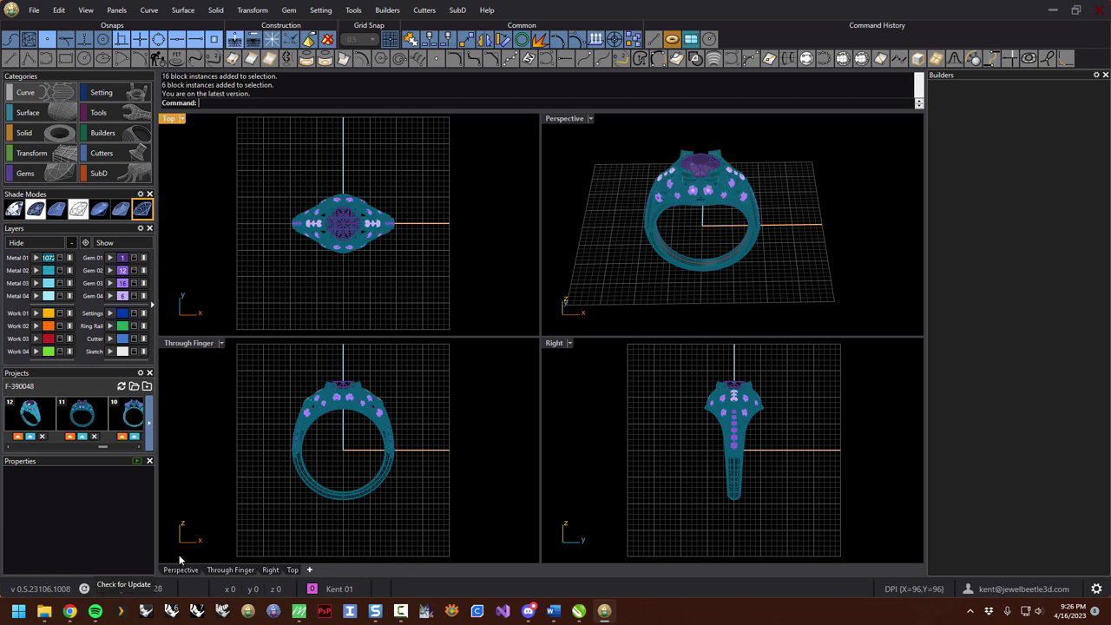
left_click(491, 376)
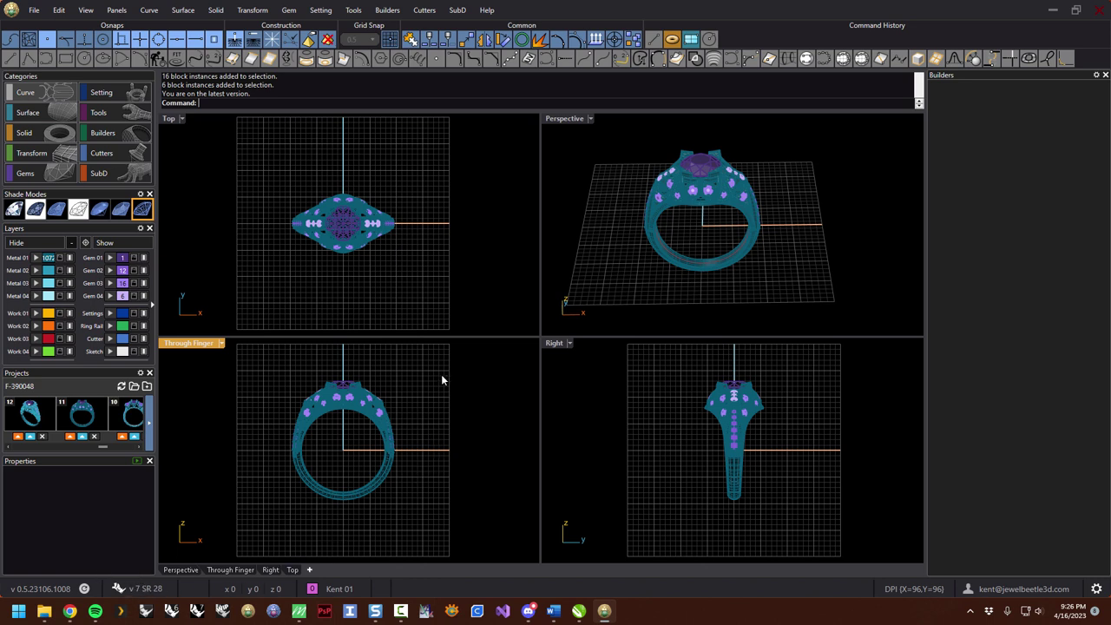
Draw a single-segment polyline spanning about 7.7 by 5.2 mm beside the ring in the Top viewport and select it.
left_click(29, 59)
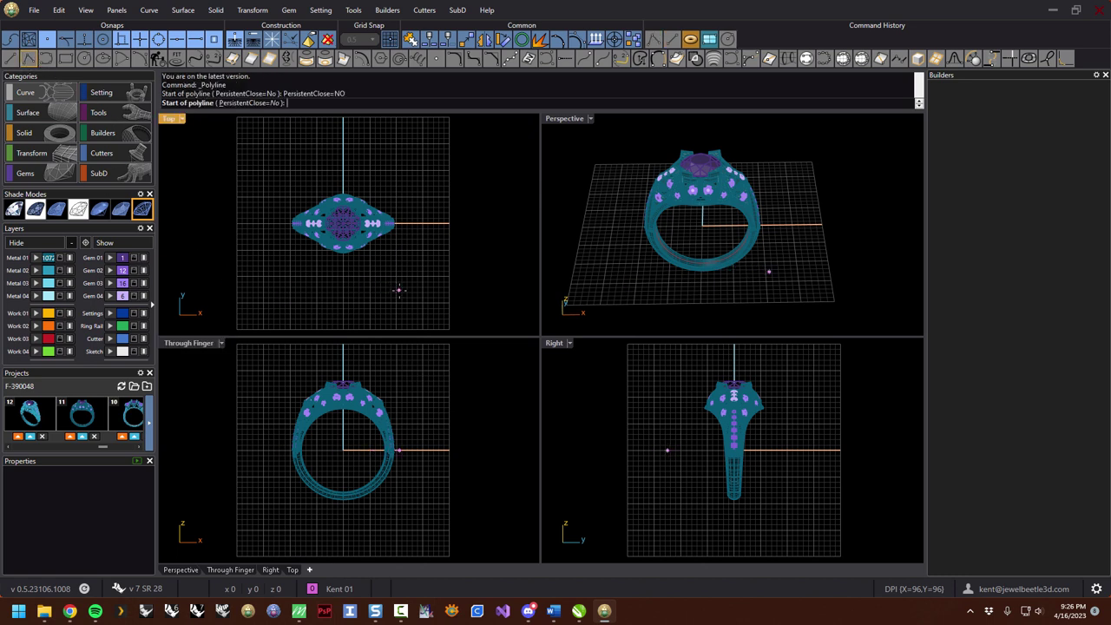
left_click(398, 290)
left_click(438, 318)
key("Return")
left_click(430, 320)
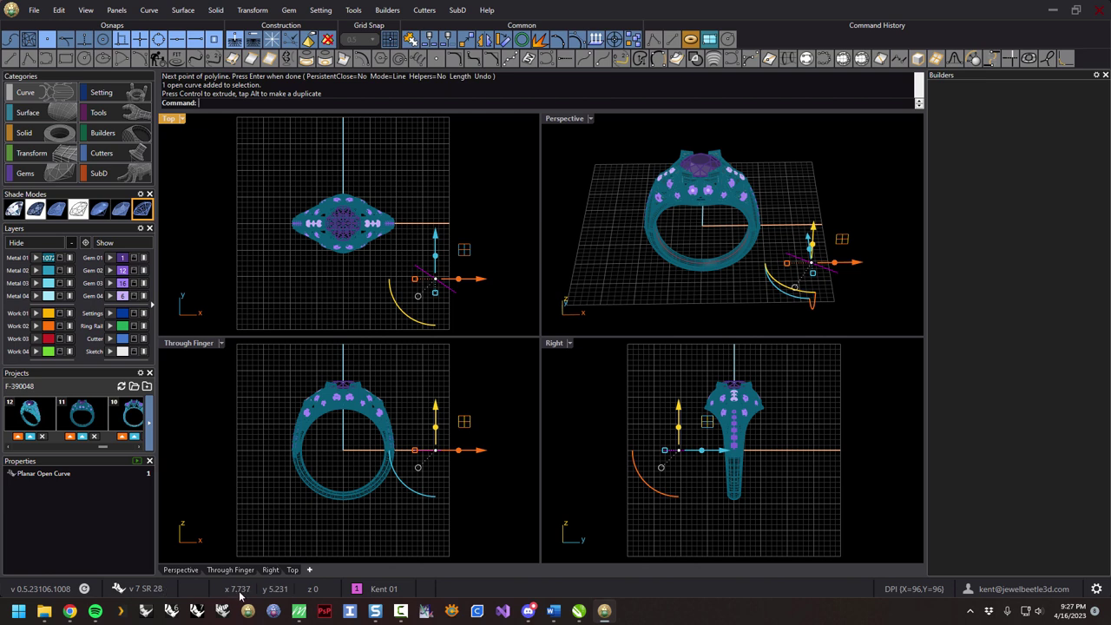
Move the line closer to the ring, rotate it to span about 9.3 by 0.9 mm, and deselect it.
left_click_drag(466, 252, 475, 285)
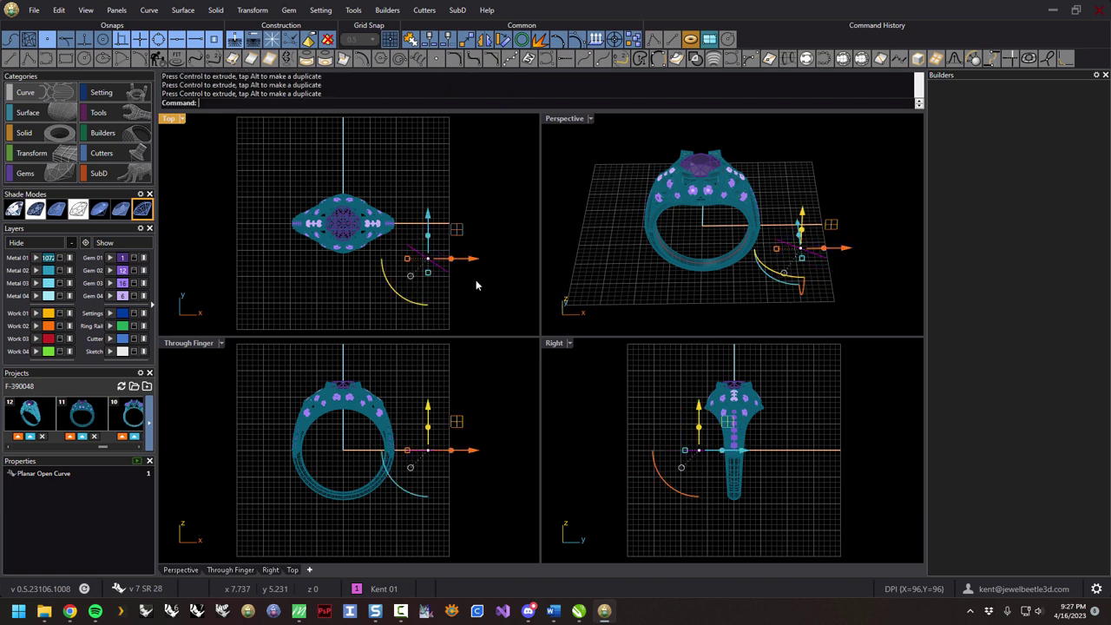
left_click(447, 299)
left_click(448, 275)
left_click_drag(402, 297, 434, 311)
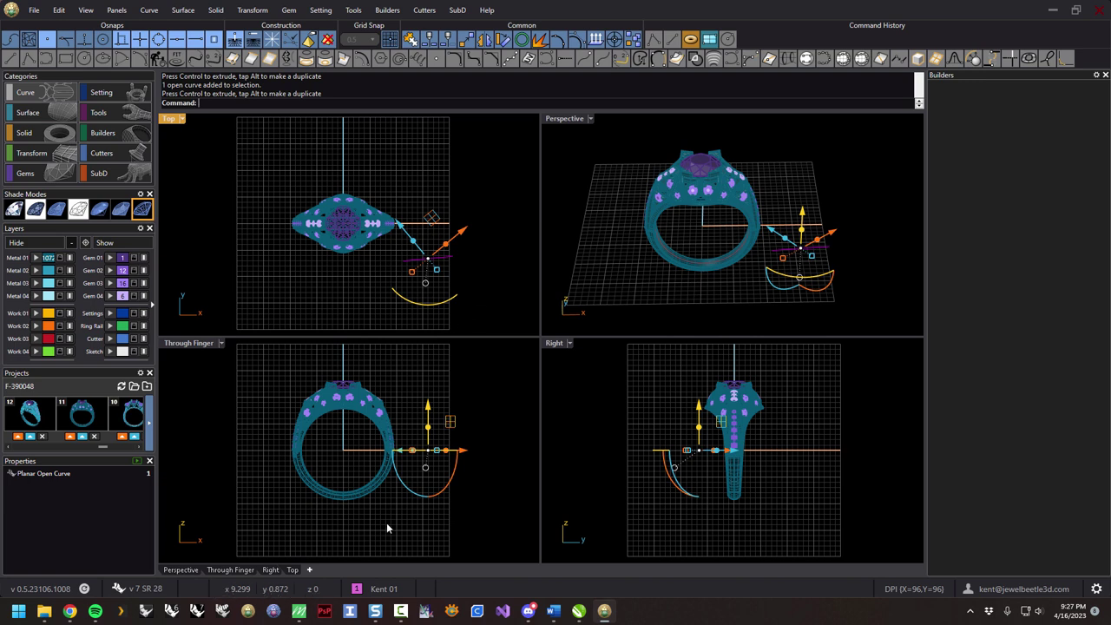
key("Delete")
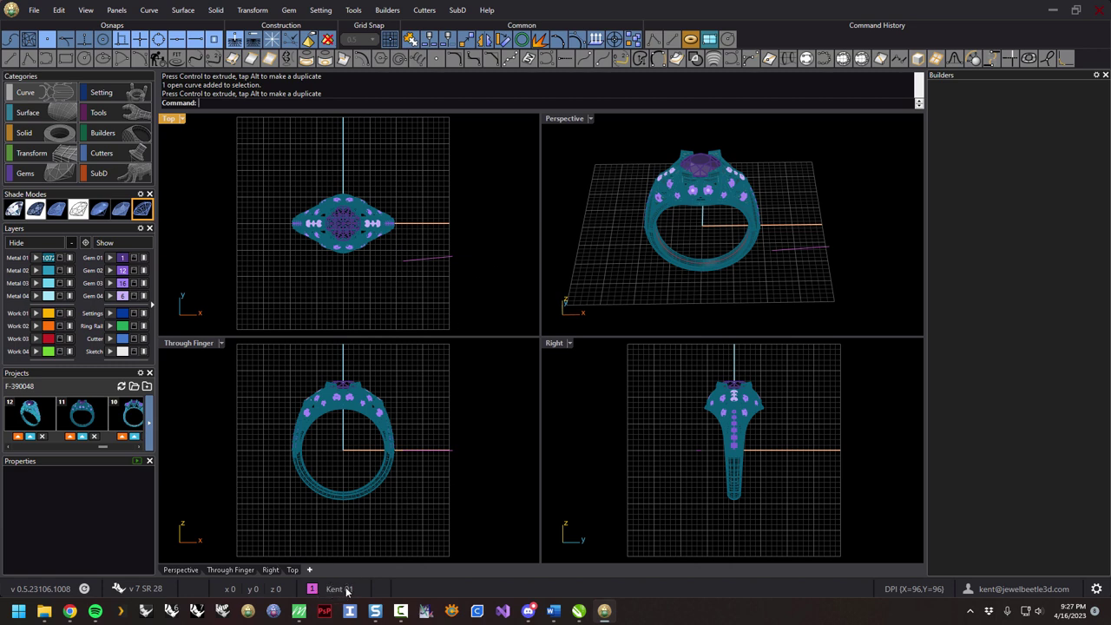
Make Metal 02 the current layer, select the line to check which layer it is on, and clear the selection.
left_click(154, 306)
left_click(17, 272)
left_click(425, 260)
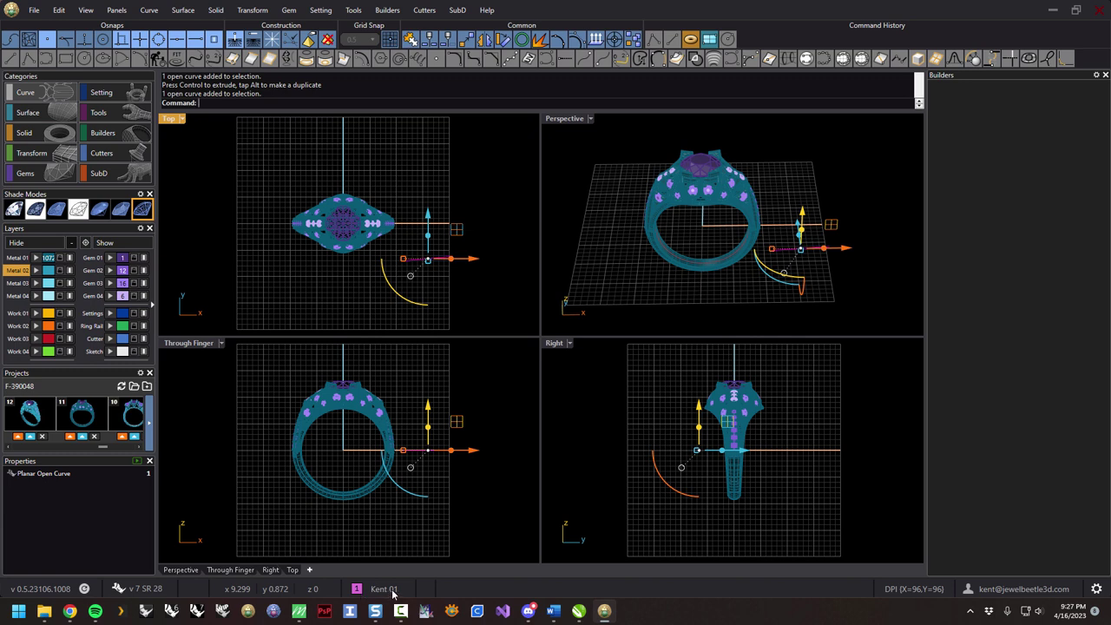
left_click(349, 296)
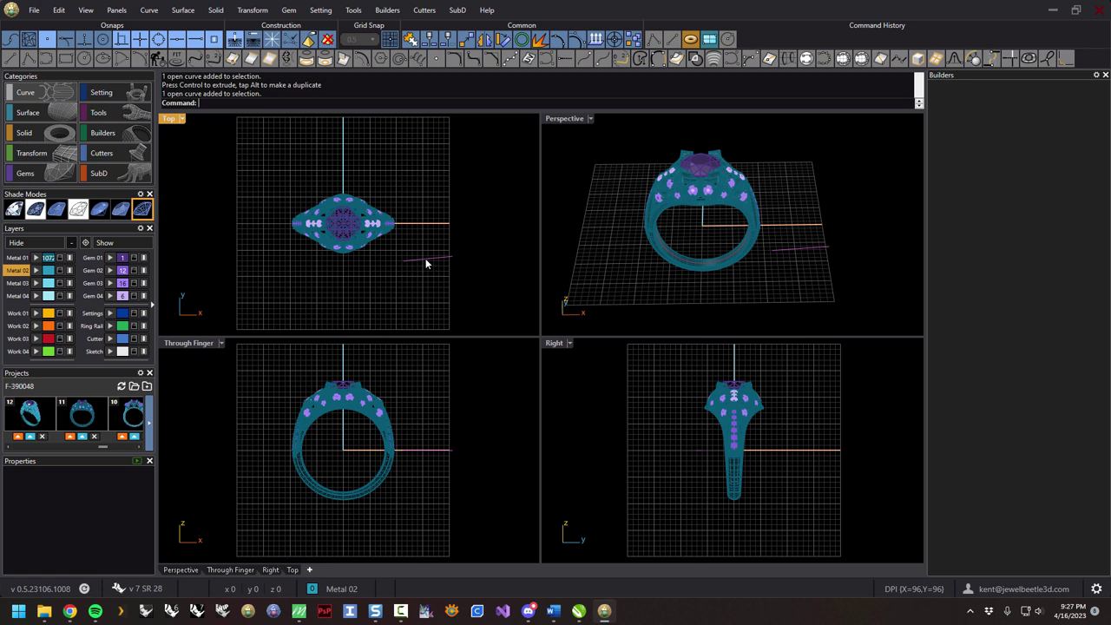
Select a small round gem in the Top viewport and a metal part in Through Finger to examine their properties, clearing each selection.
scroll(356, 251, "up", 5)
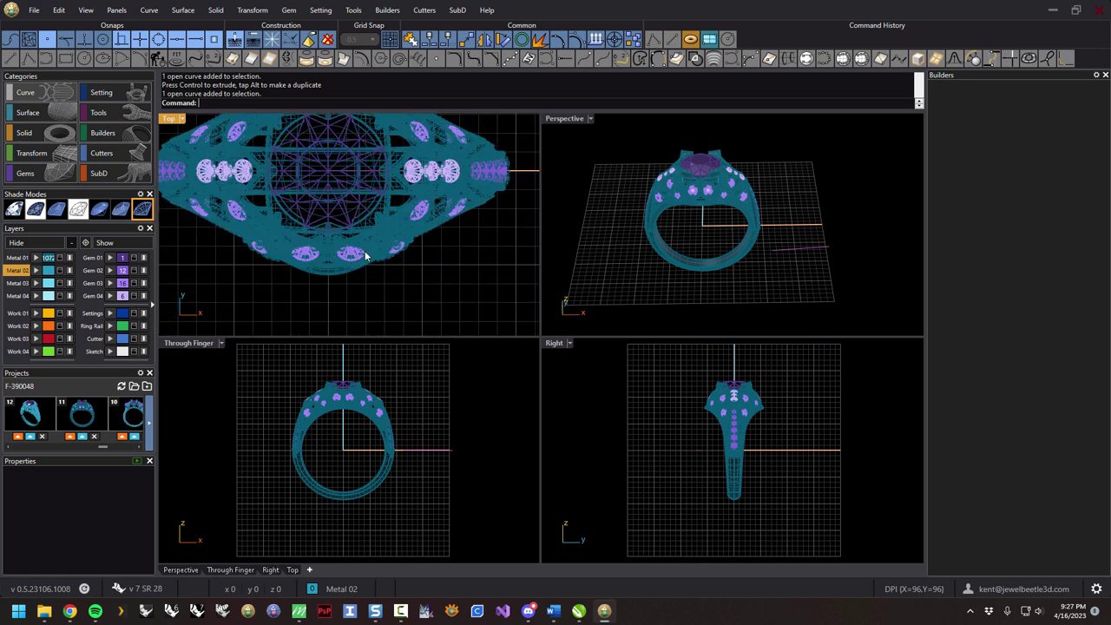
scroll(365, 256, "up", 2)
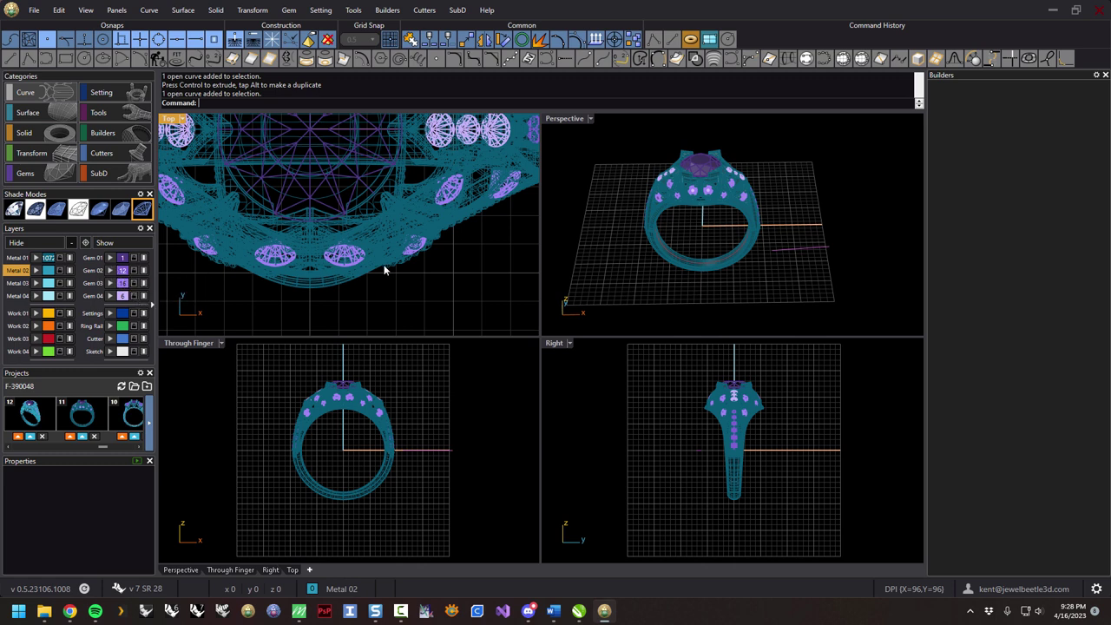
scroll(382, 267, "down", 3)
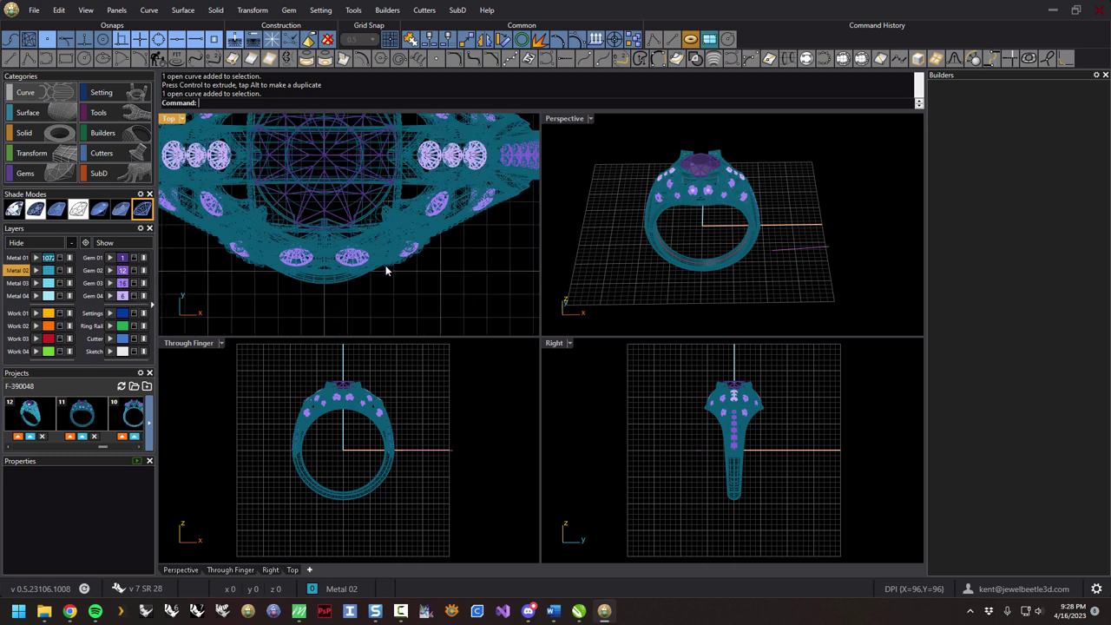
left_click(336, 256)
left_click(369, 310)
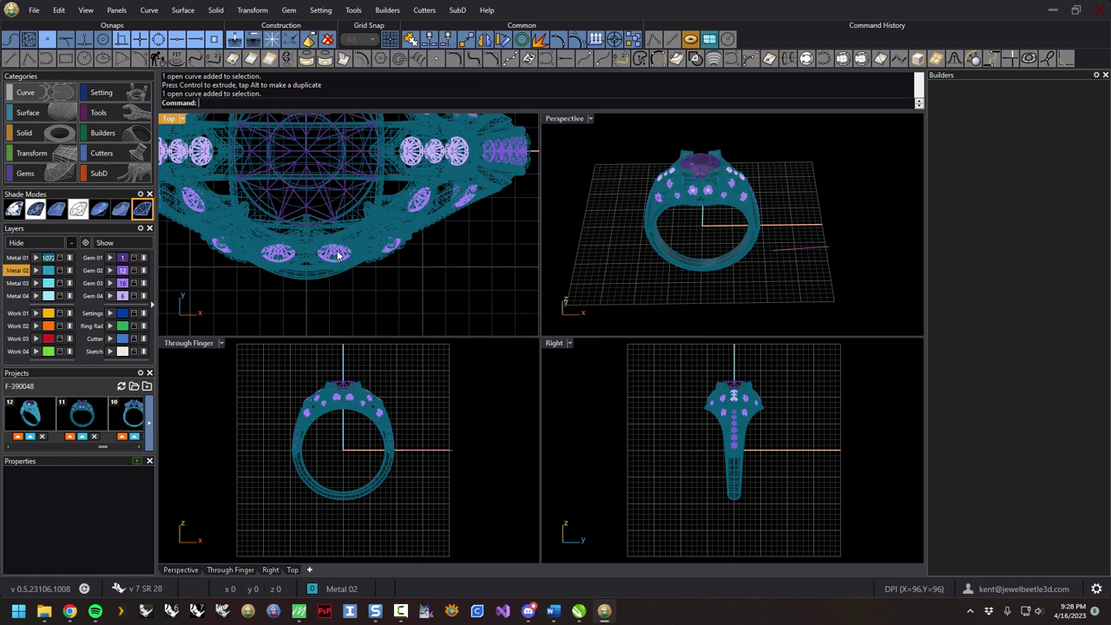
left_click(338, 254)
left_click(378, 284)
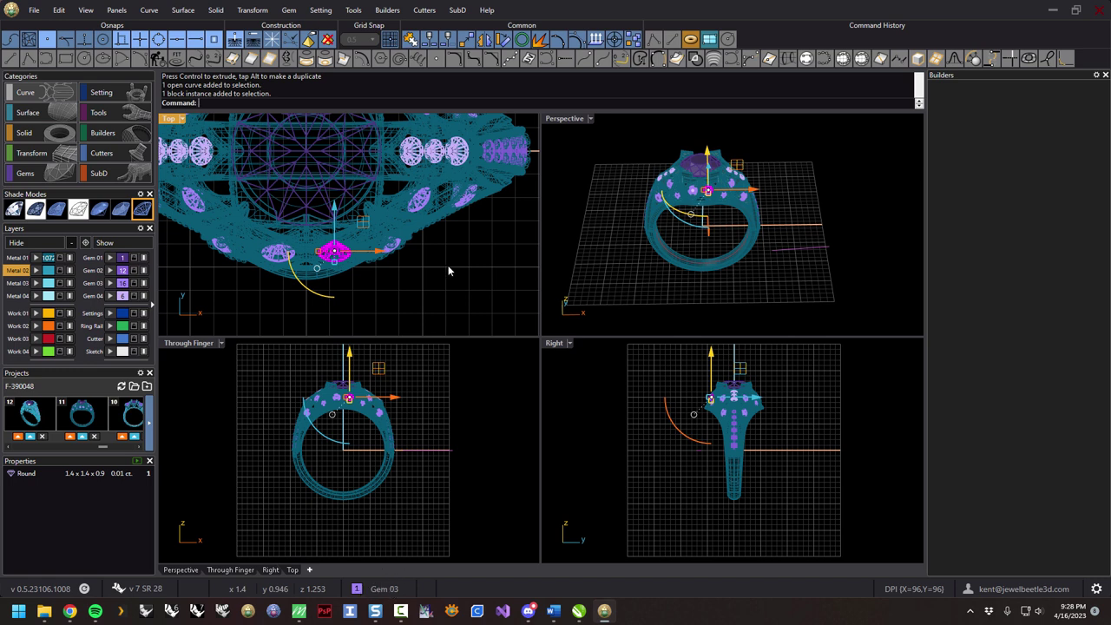
key("Escape")
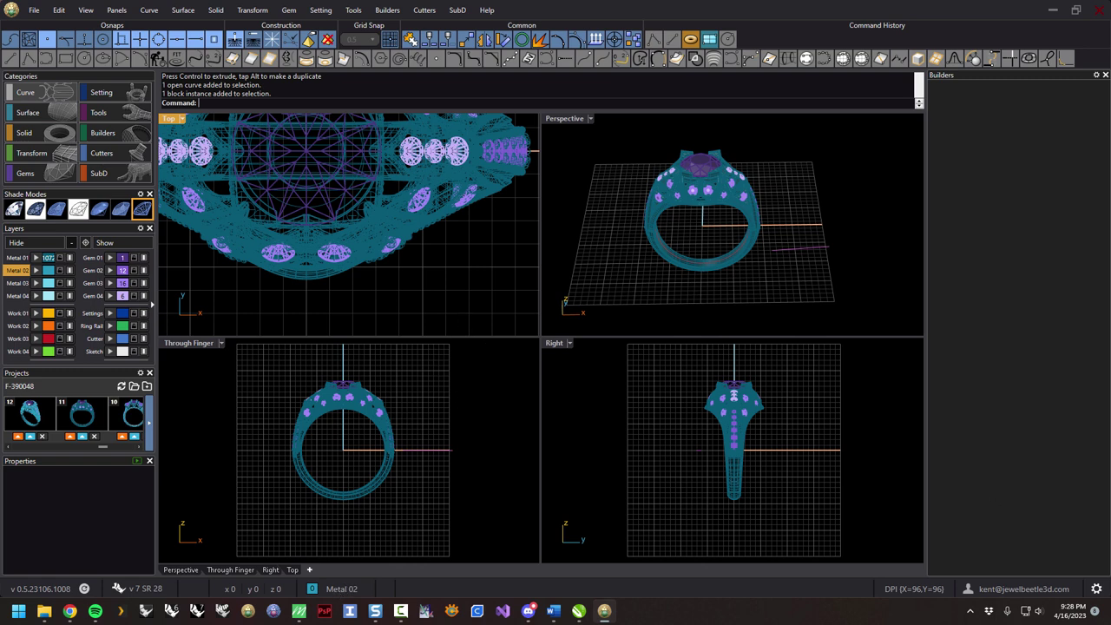
left_click(312, 469)
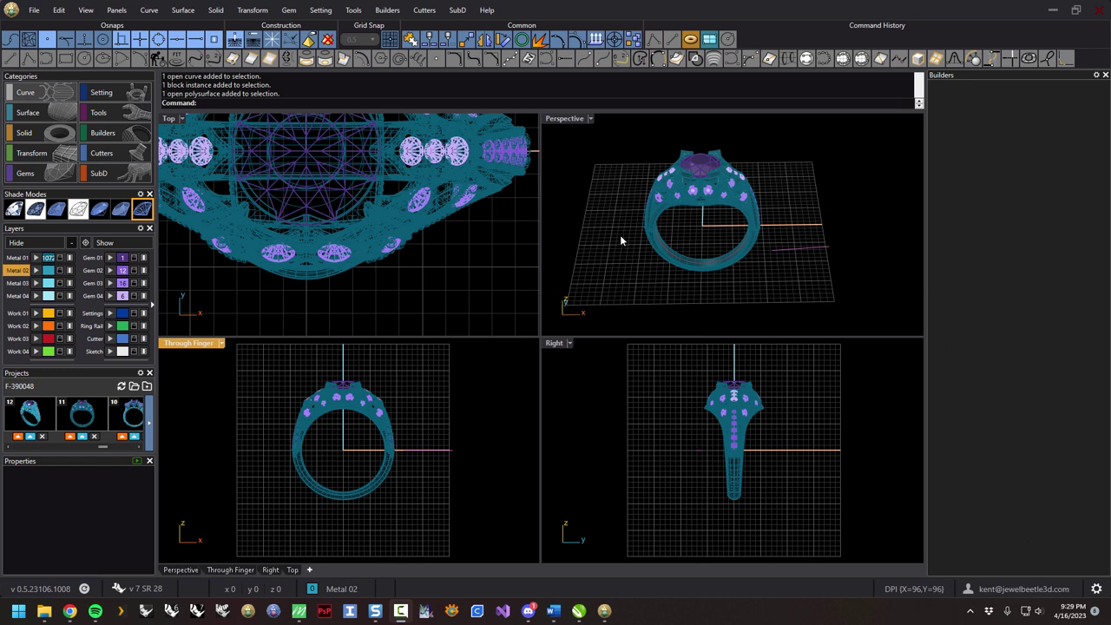
Start a new model from the default template in place of the ring model.
left_click(34, 10)
left_click(46, 24)
left_click(555, 316)
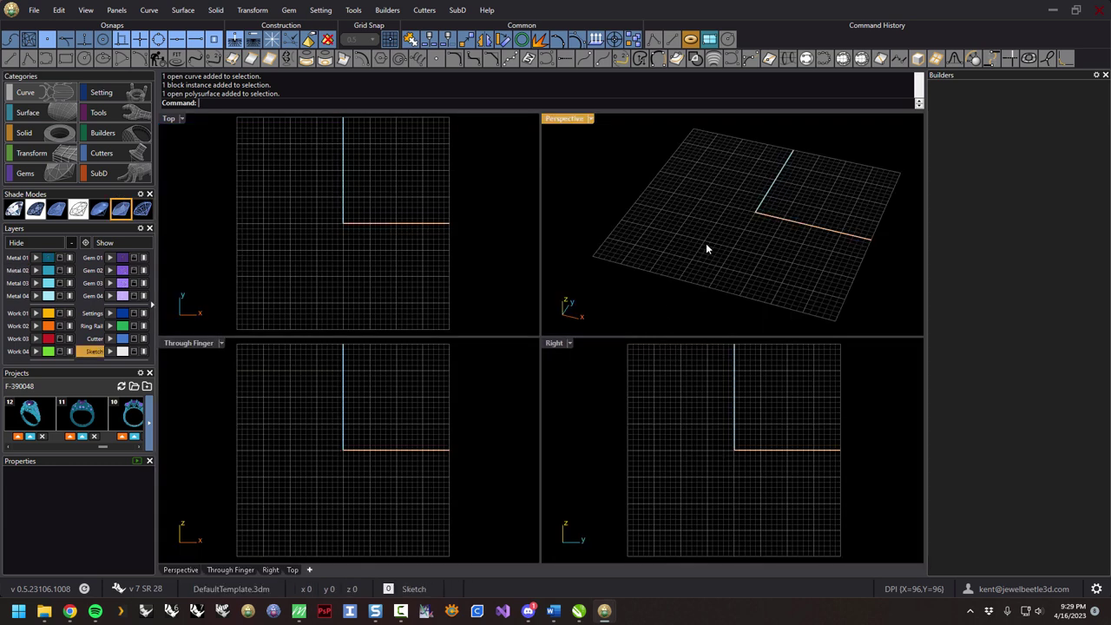
Start a round diamond in the Gem Builder and set its length to 5 mm.
left_click(24, 171)
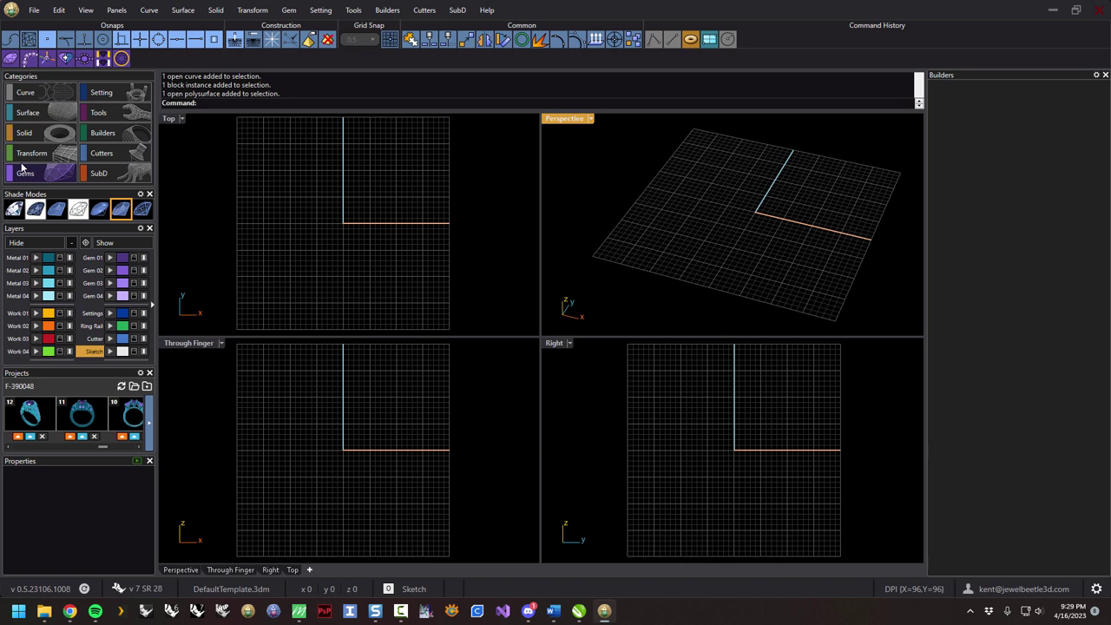
left_click(10, 59)
right_click_drag(793, 272, 816, 231)
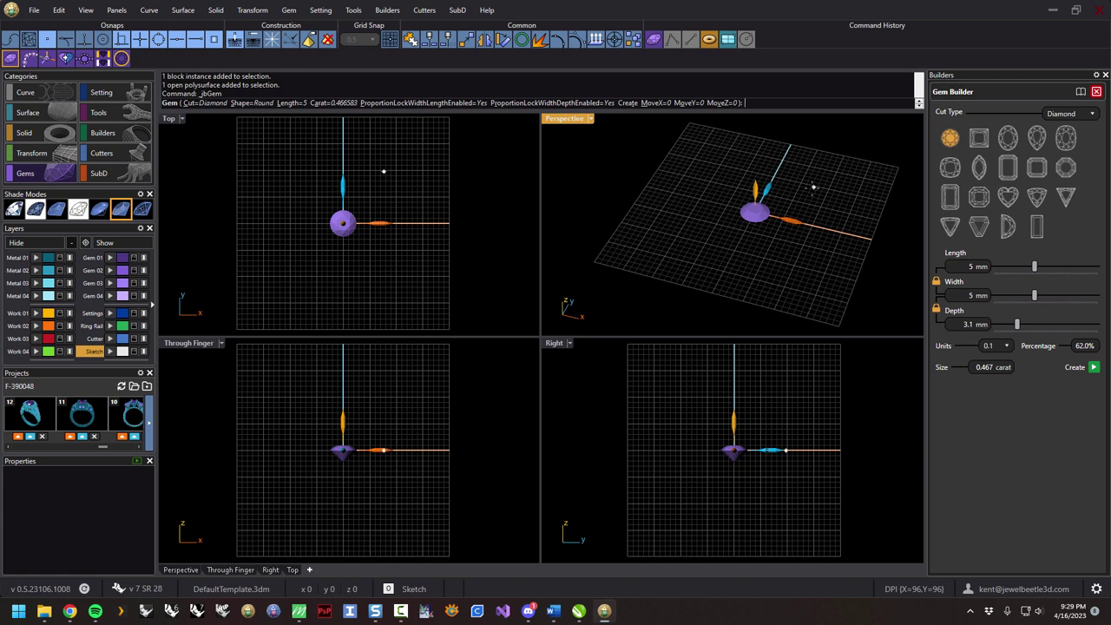
scroll(812, 195, "up", 3)
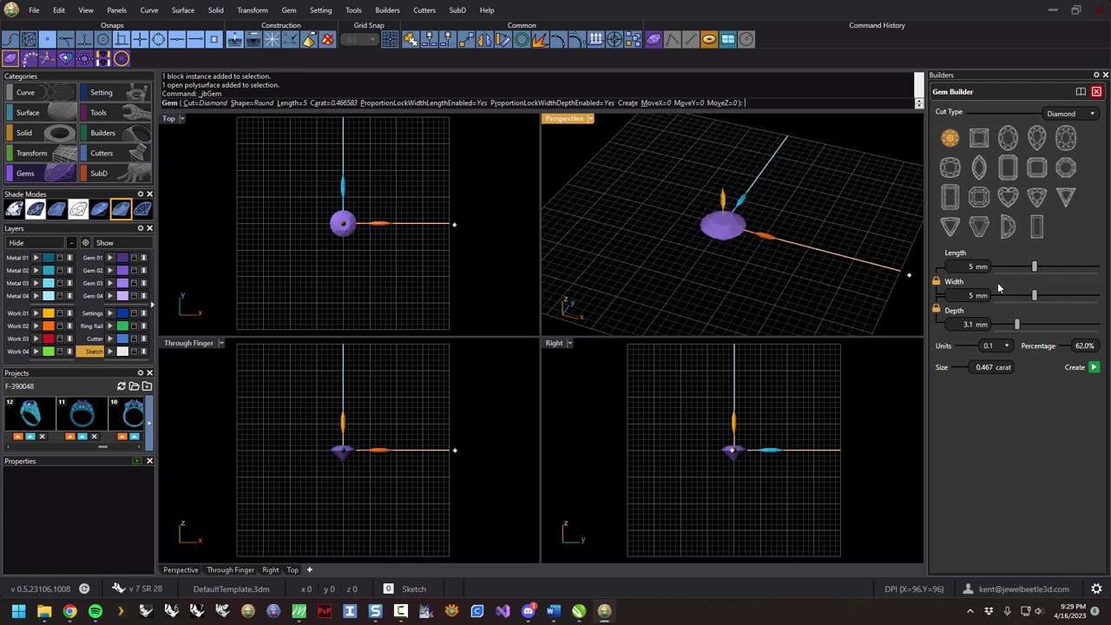
left_click_drag(1033, 269, 985, 276)
double_click(974, 268)
type("5")
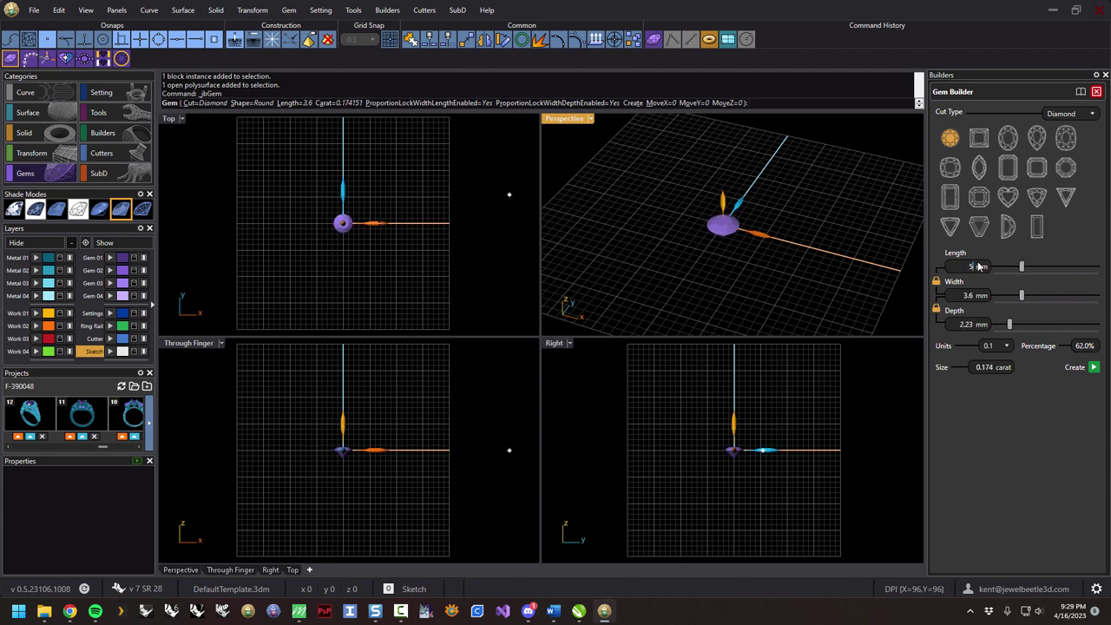
key("Return")
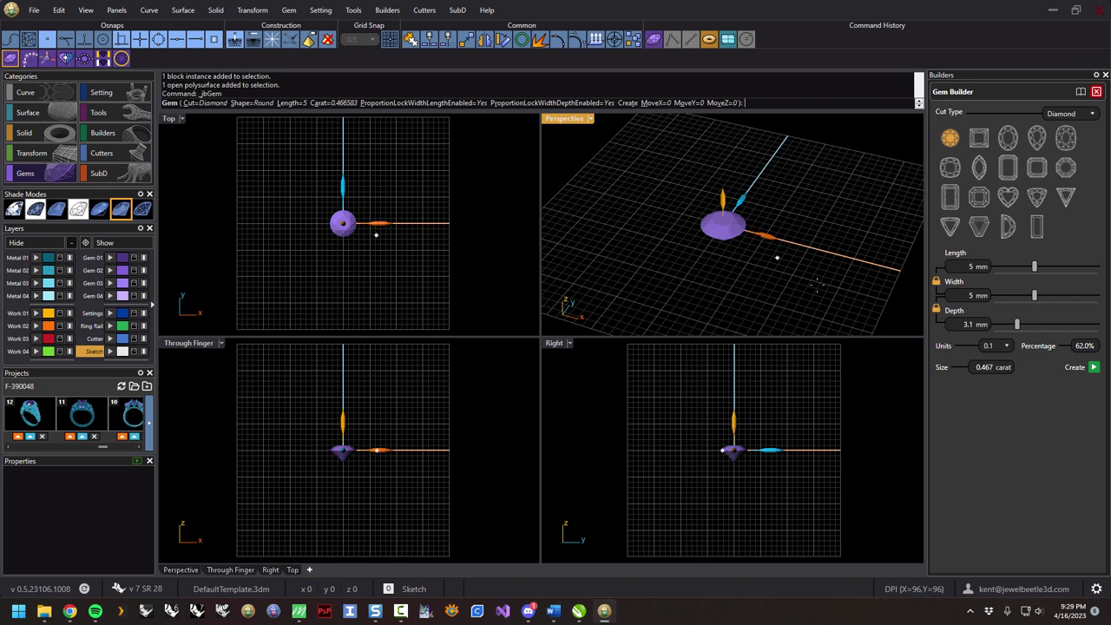
Inspect the gem preview in the Perspective viewport and create the round diamond at the origin.
mouse_move(757, 263)
right_mouse_down()
mouse_move(759, 227)
mouse_move(754, 249)
right_mouse_up()
scroll(759, 225, "up", 2)
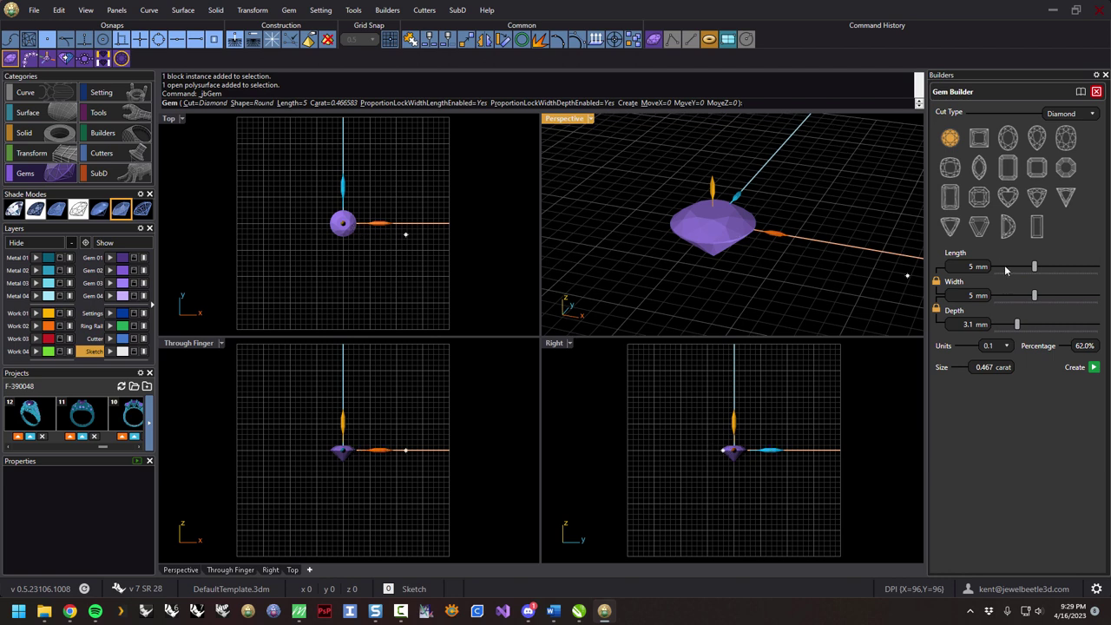
right_click_drag(799, 226, 807, 251)
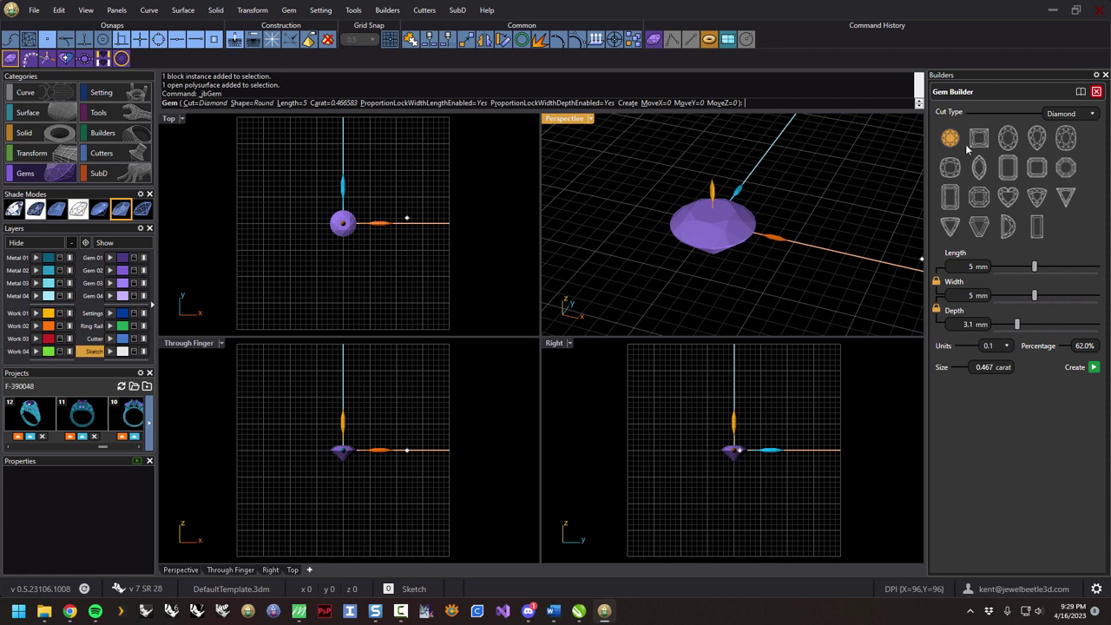
right_click(803, 205)
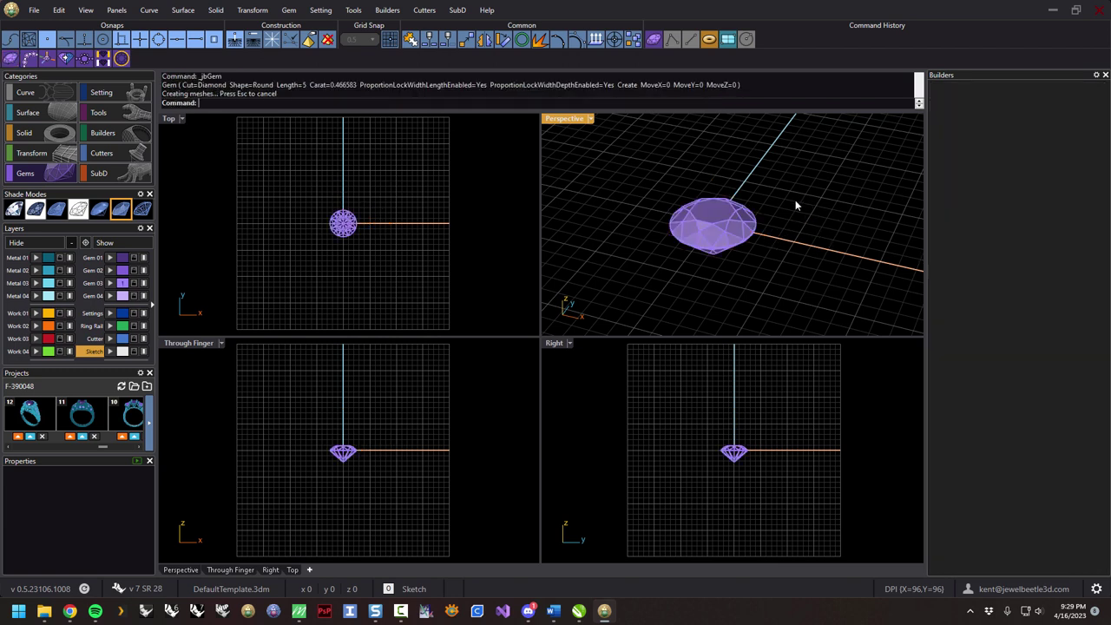
Select the round diamond in the Perspective viewport and start the Gem Cutter Builder on it.
right_click_drag(787, 239, 820, 224)
left_click(692, 238)
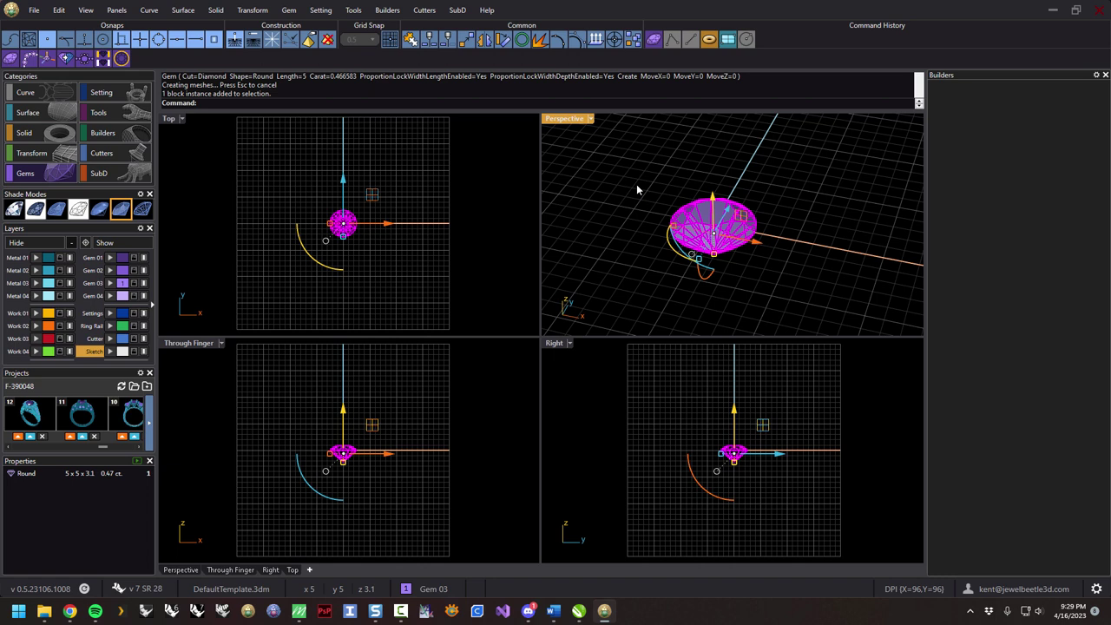
key("F6")
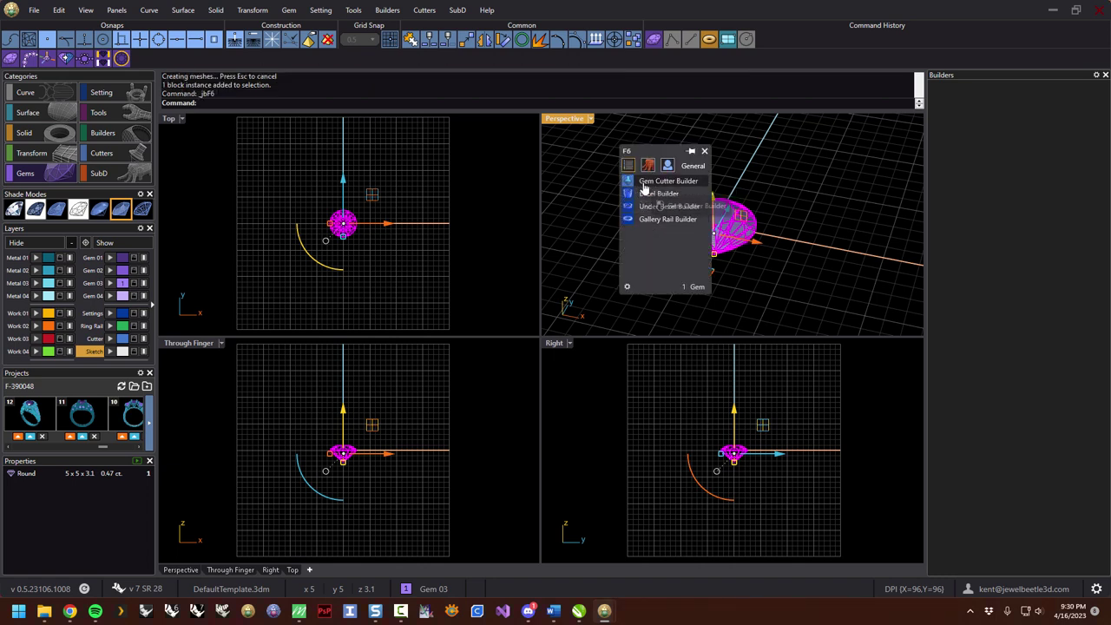
left_click(630, 181)
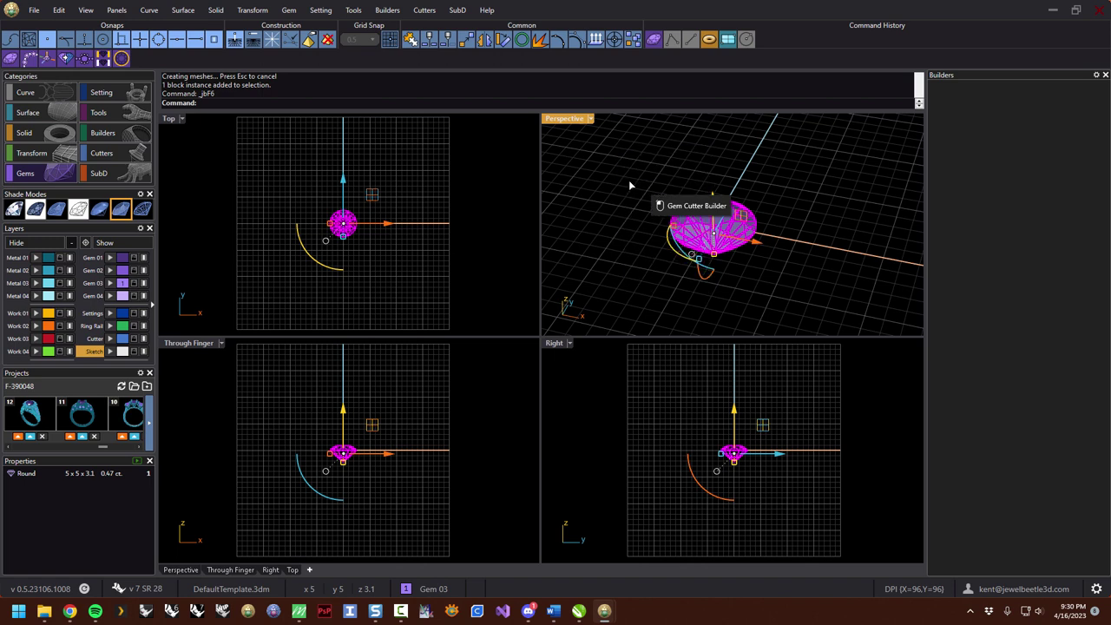
right_click_drag(849, 263, 866, 213)
scroll(866, 213, "up", 2)
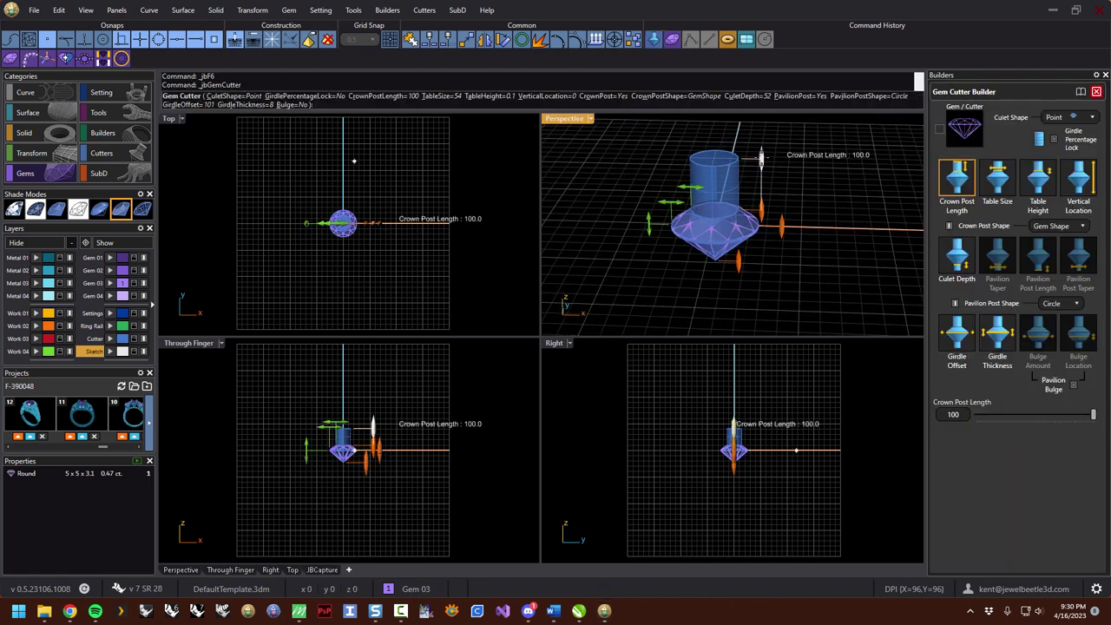
Adjust the cutter preview to a table size of 58 and a girdle offset of 103.
scroll(820, 170, "up", 3)
right_click_drag(820, 170, 799, 164)
mouse_move(655, 211)
left_mouse_down()
mouse_move(639, 210)
mouse_move(659, 213)
left_mouse_up()
left_click_drag(643, 211, 624, 238)
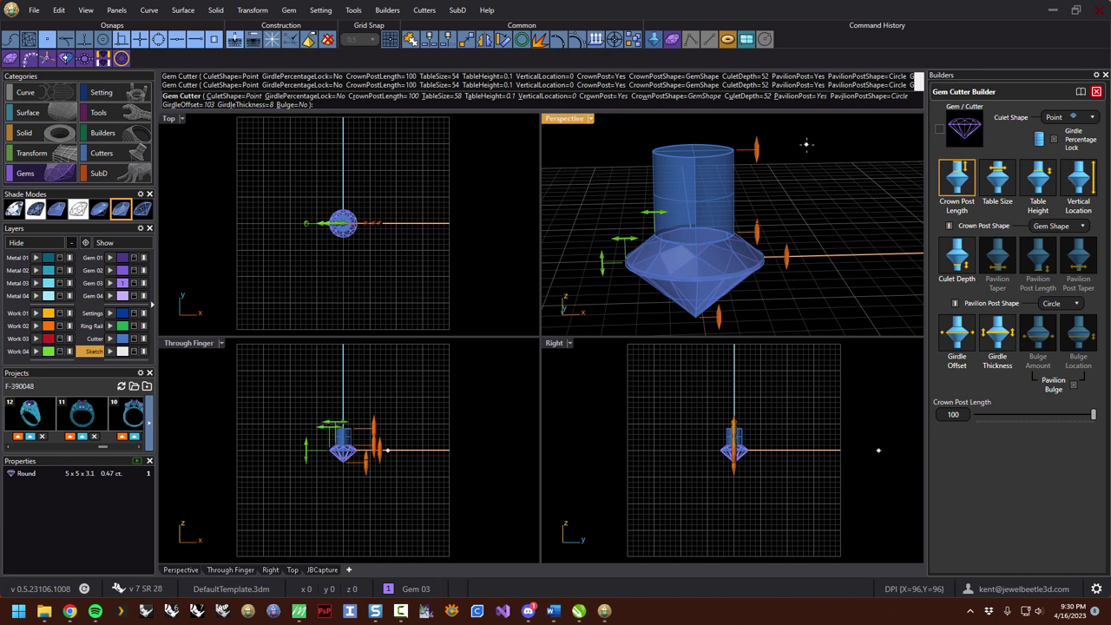
right_click_drag(823, 204, 772, 226)
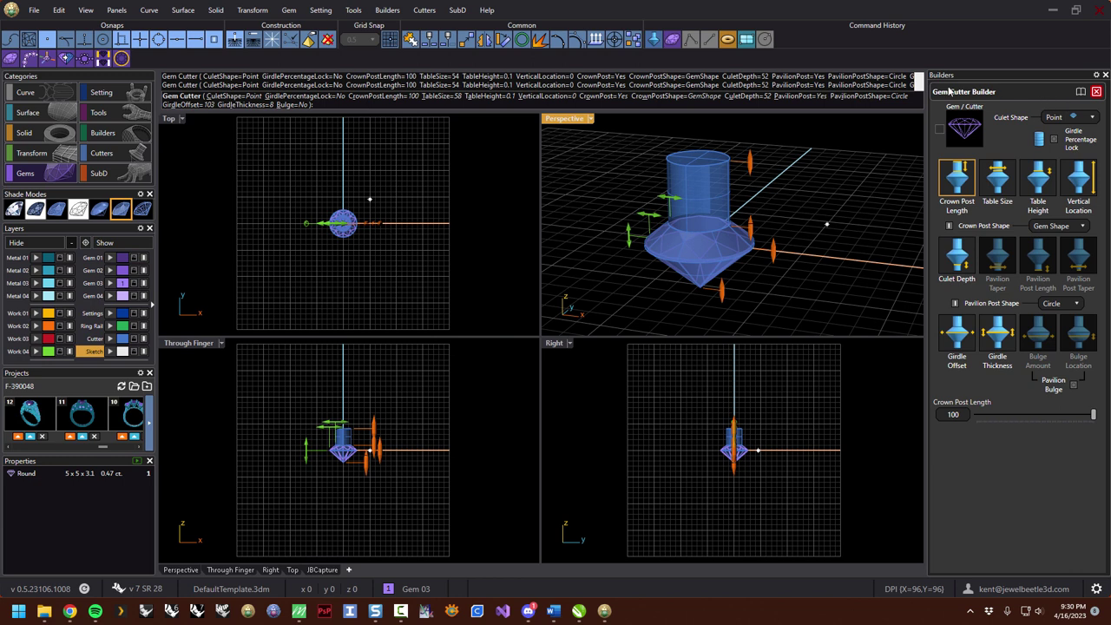
Load the 02 Hart Bur with Ball gem cutter preset and create the cutter on the diamond.
left_click(1080, 92)
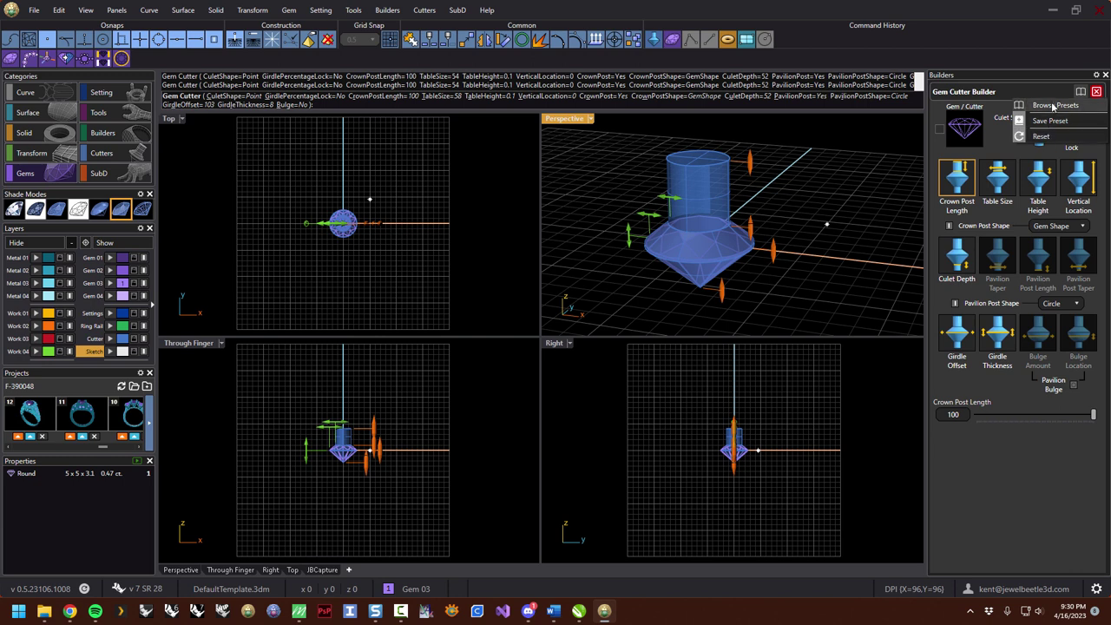
left_click(1052, 106)
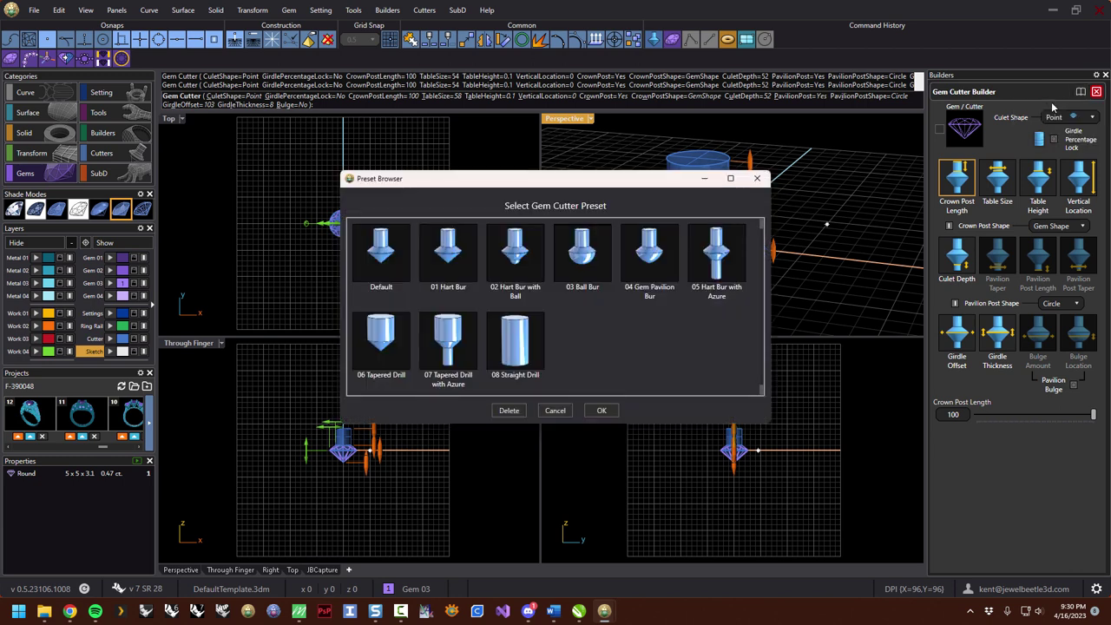
left_click(515, 265)
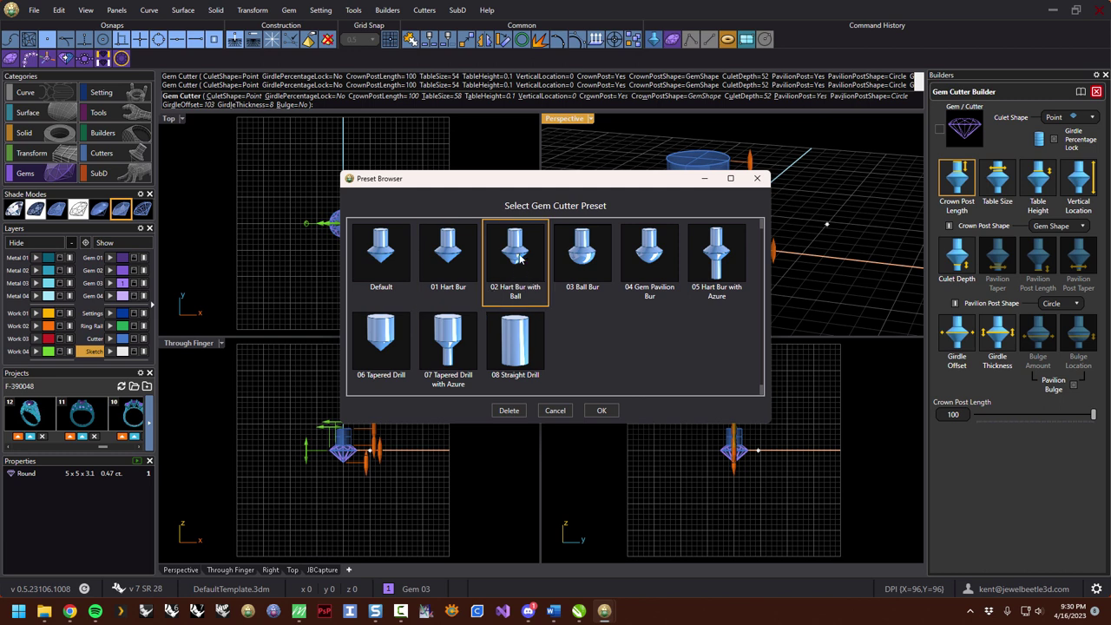
left_click(599, 408)
right_click_drag(781, 217, 771, 290)
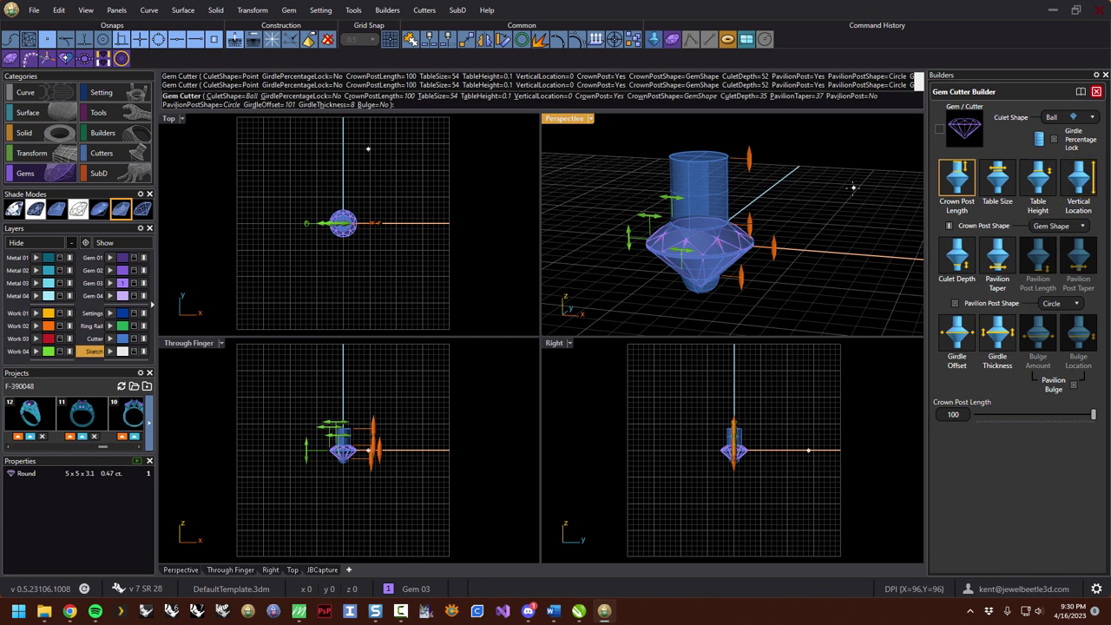
right_click(800, 207)
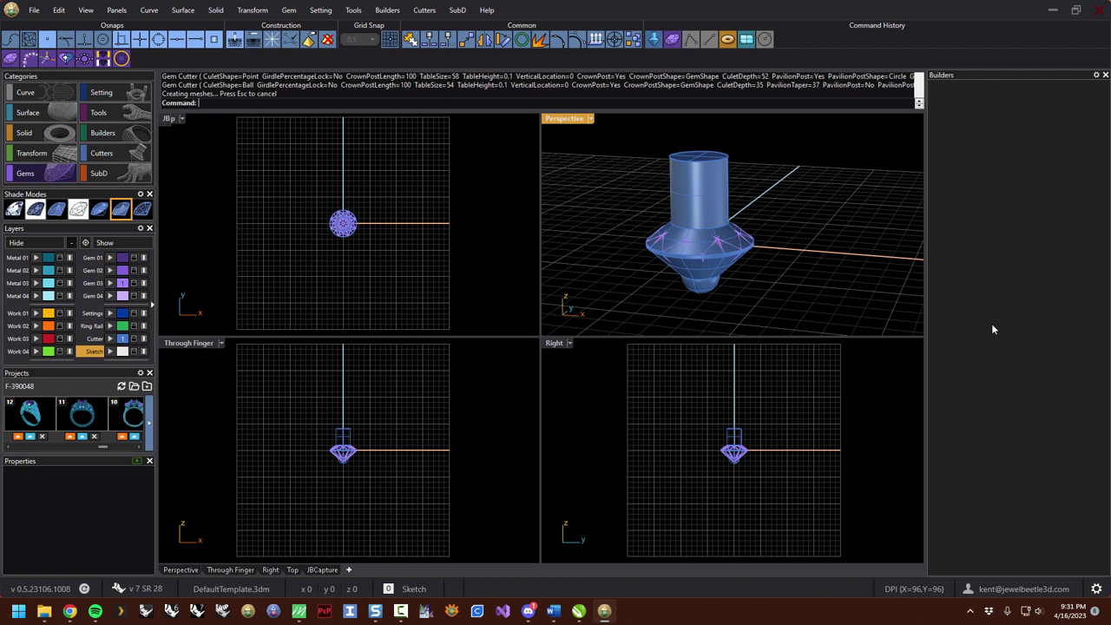
key("F10")
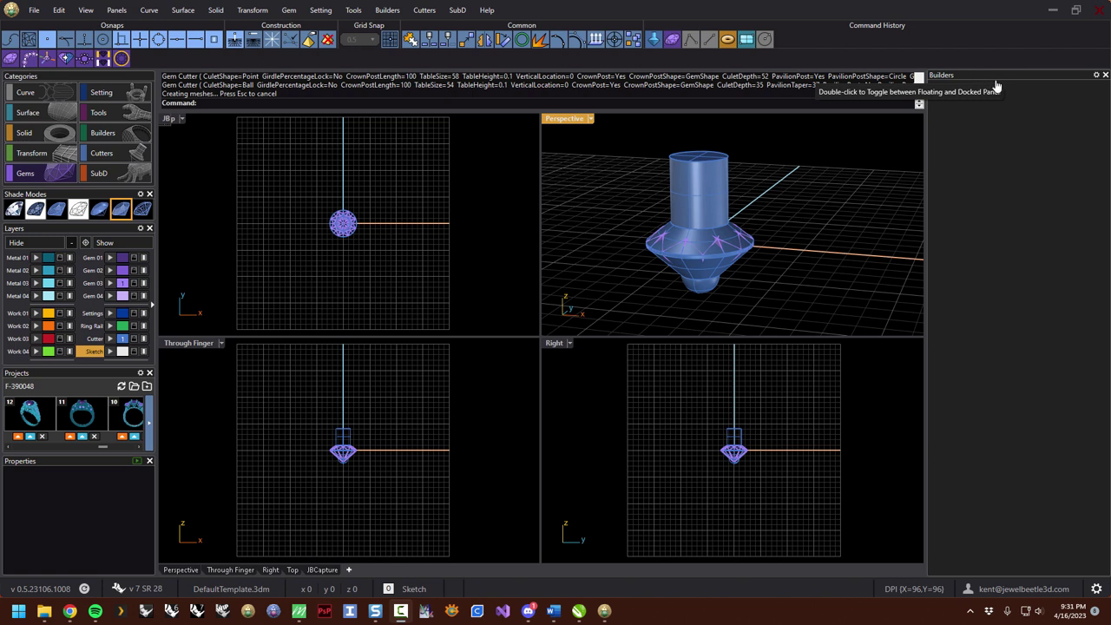
left_click(116, 10)
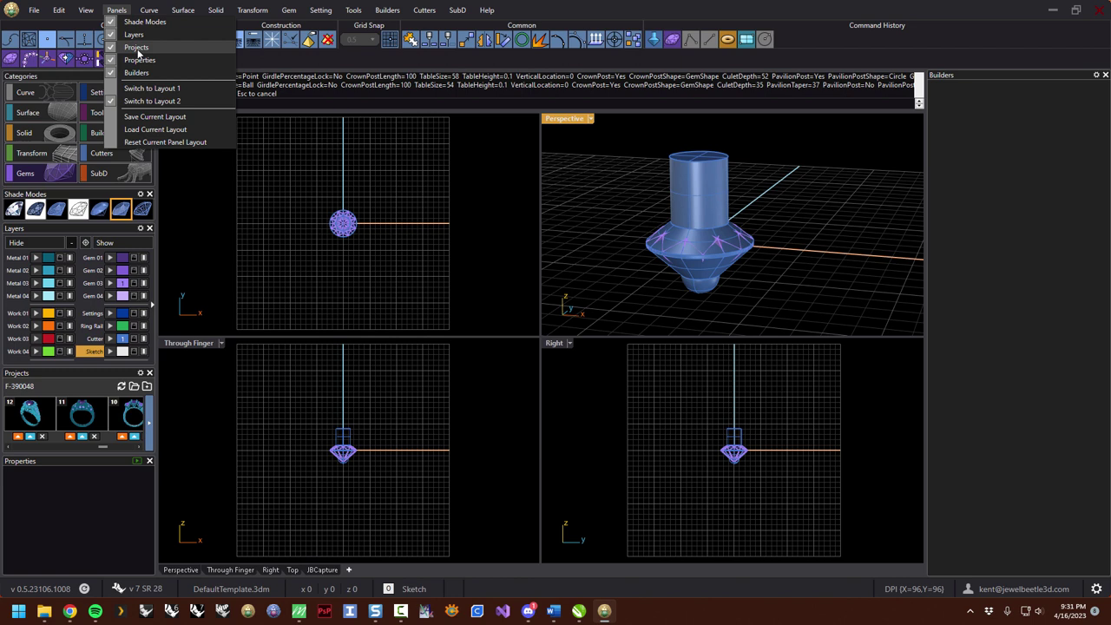
left_click(803, 145)
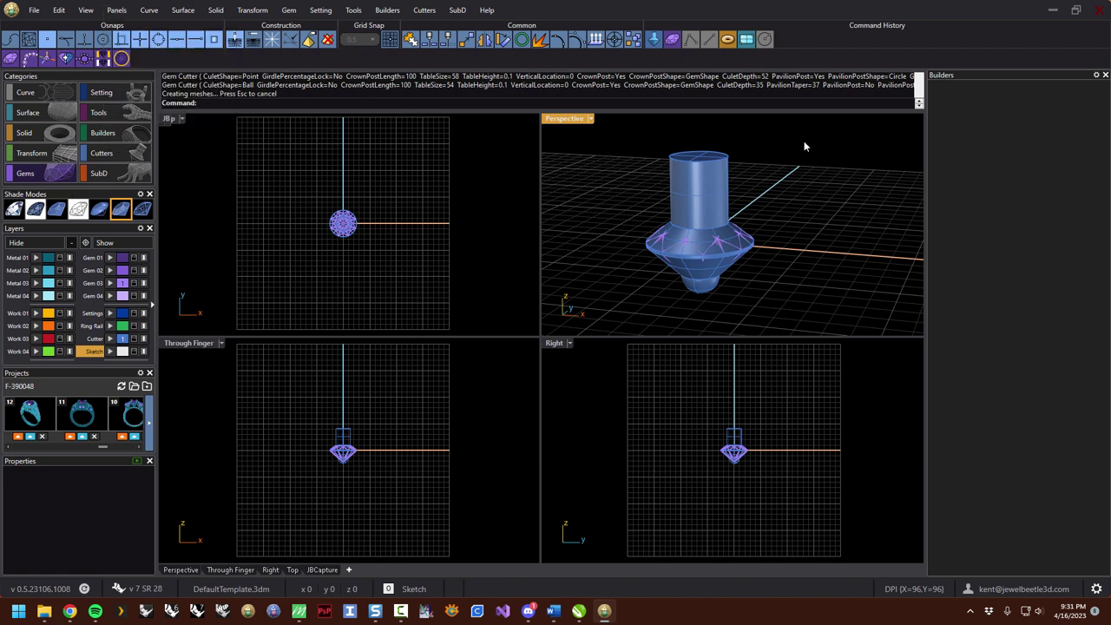
Float the Builders panel over the viewports and return it to its place with Dock Right.
double_click(983, 76)
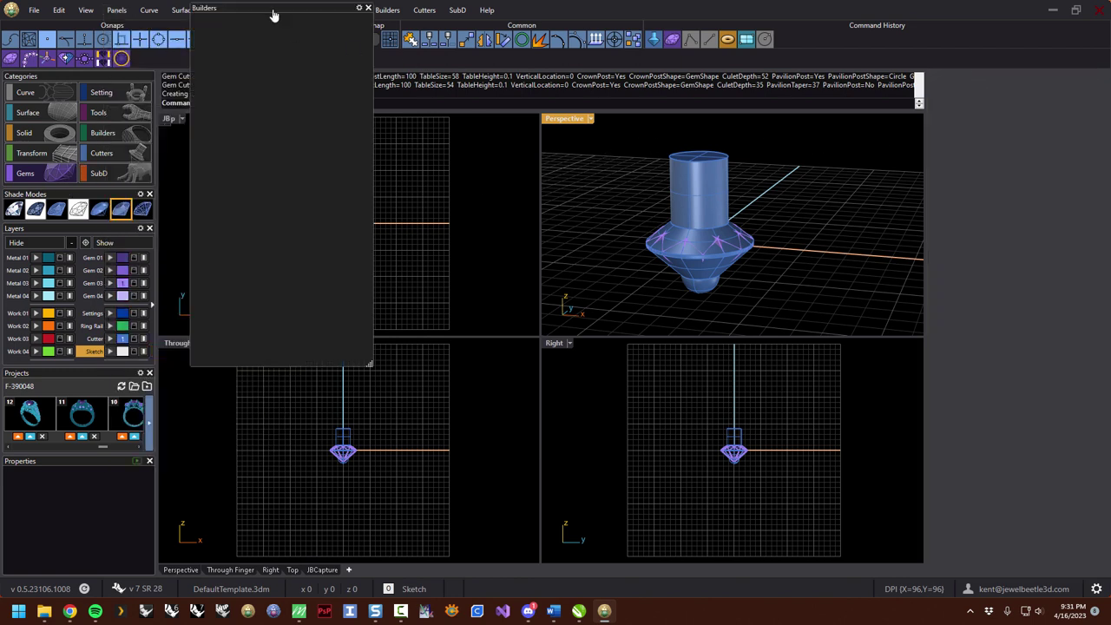
left_click_drag(268, 10, 535, 152)
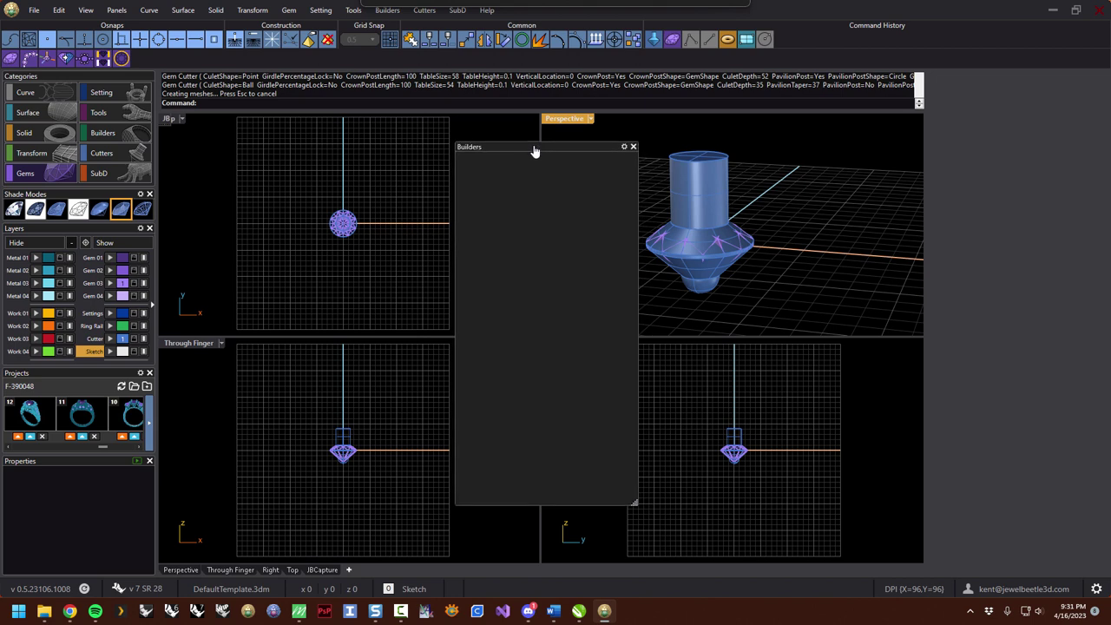
right_click(535, 152)
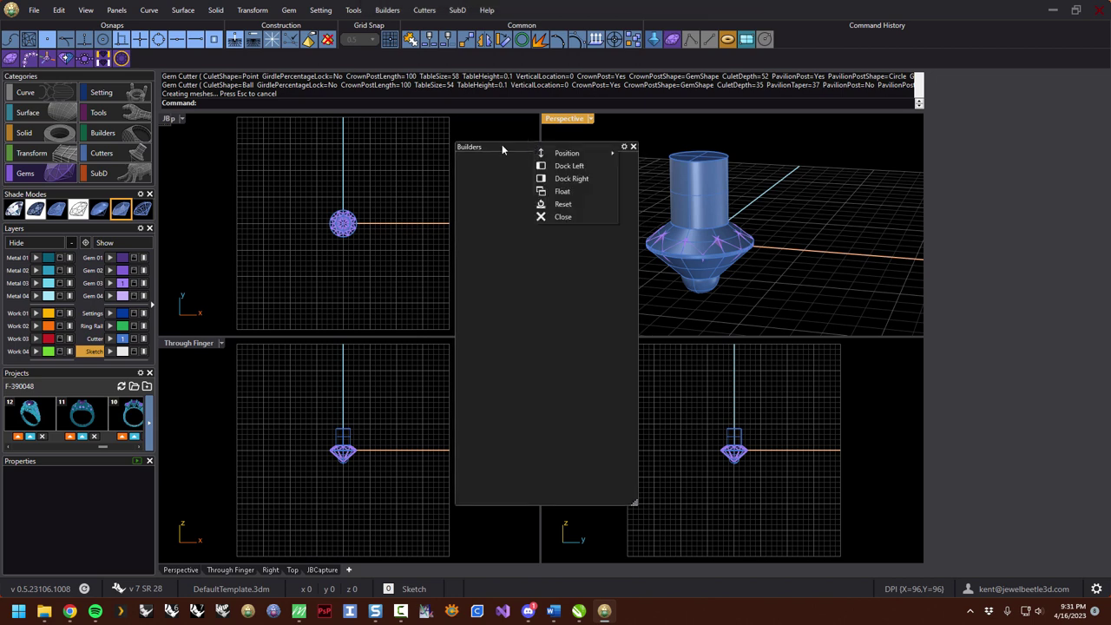
left_click(568, 179)
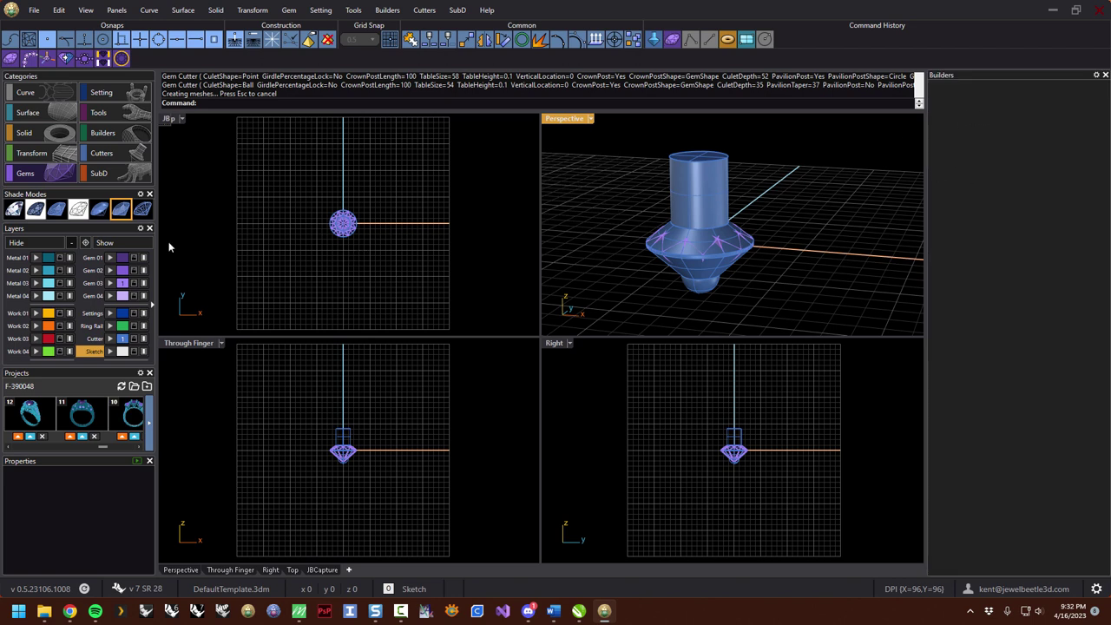
Float the Layers panel over the Top viewport and dock it again.
right_click(68, 235)
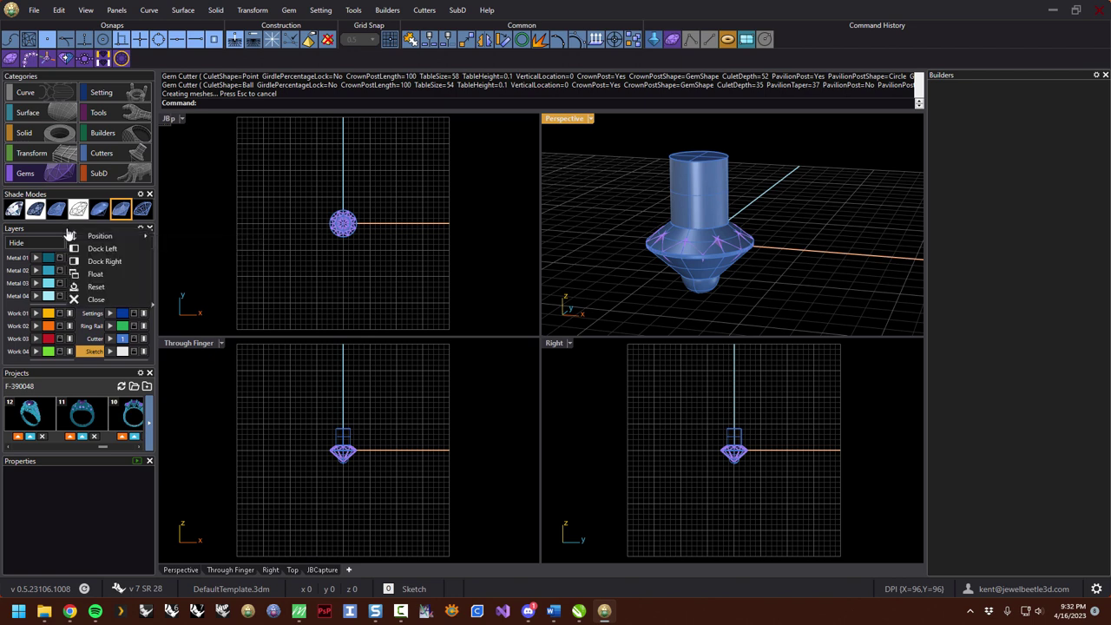
left_click(94, 277)
left_click_drag(231, 162, 440, 174)
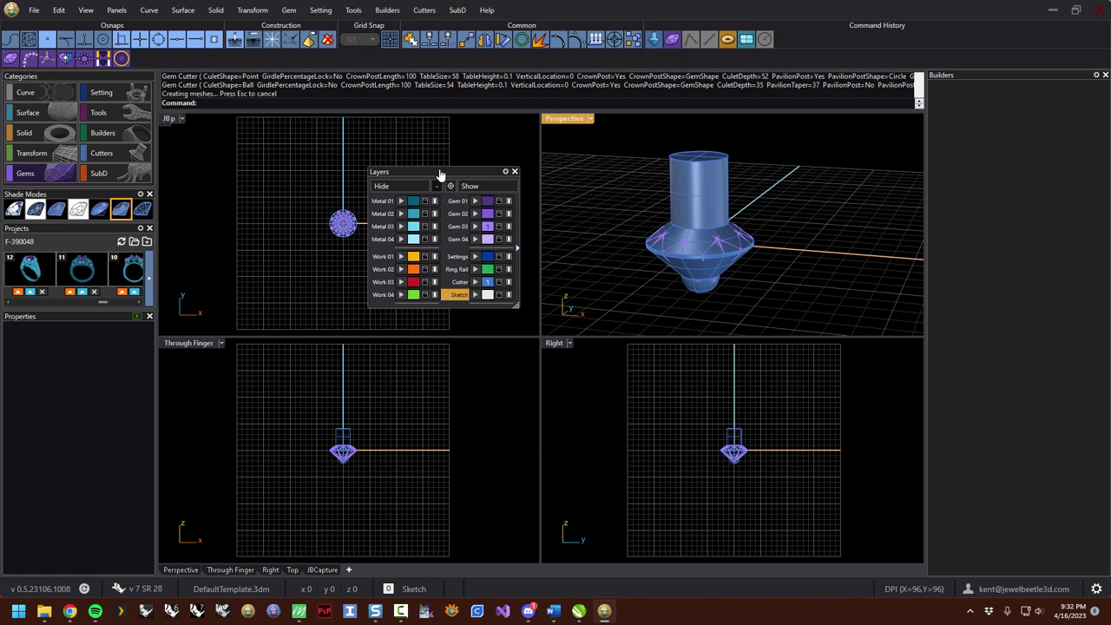
double_click(440, 173)
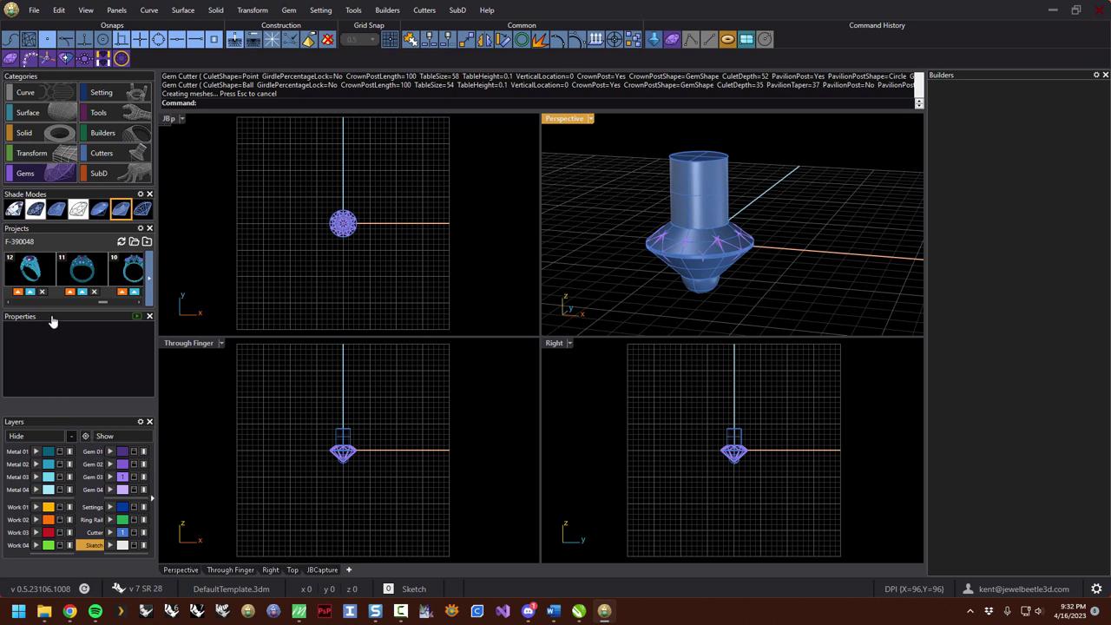
Move the docked Layers panel up two positions, above Properties and Projects.
right_click(75, 427)
mouse_move(105, 432)
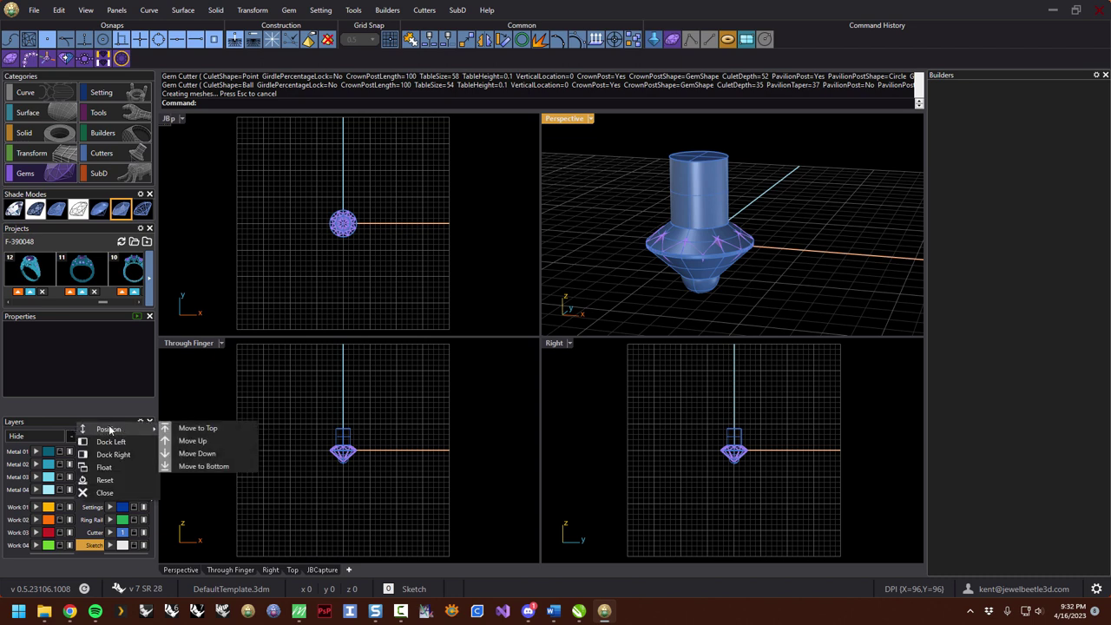
left_click(192, 441)
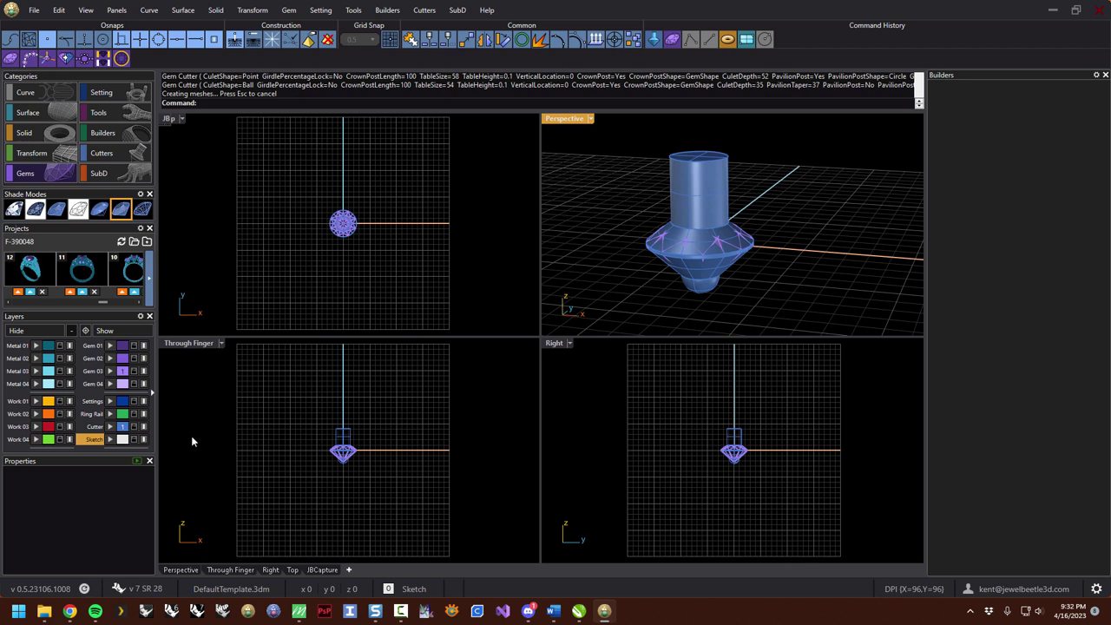
right_click(79, 321)
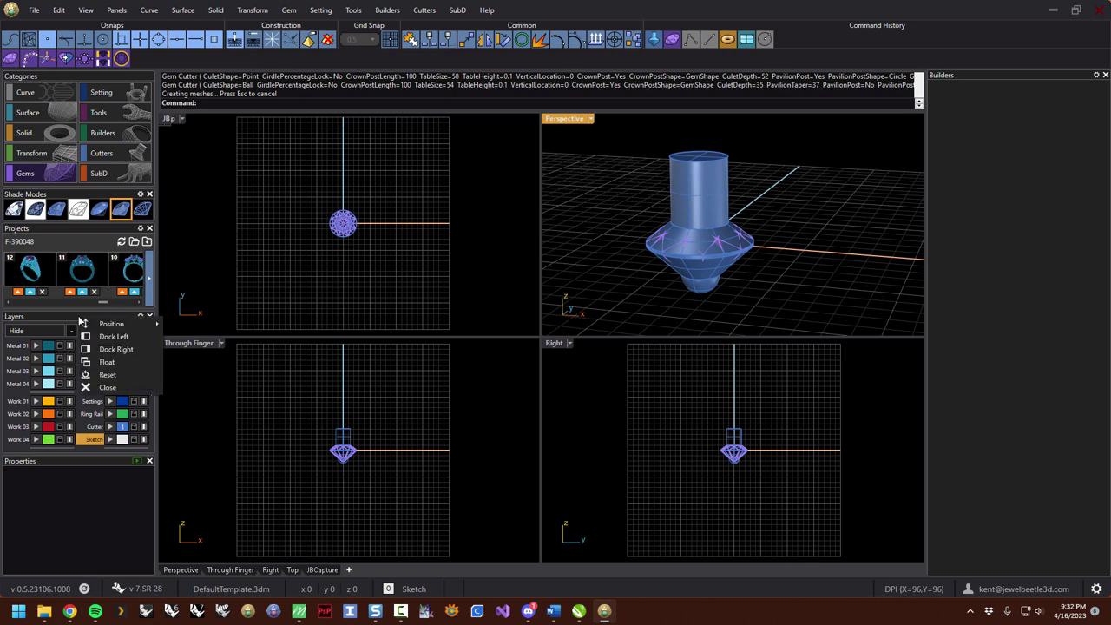
mouse_move(106, 326)
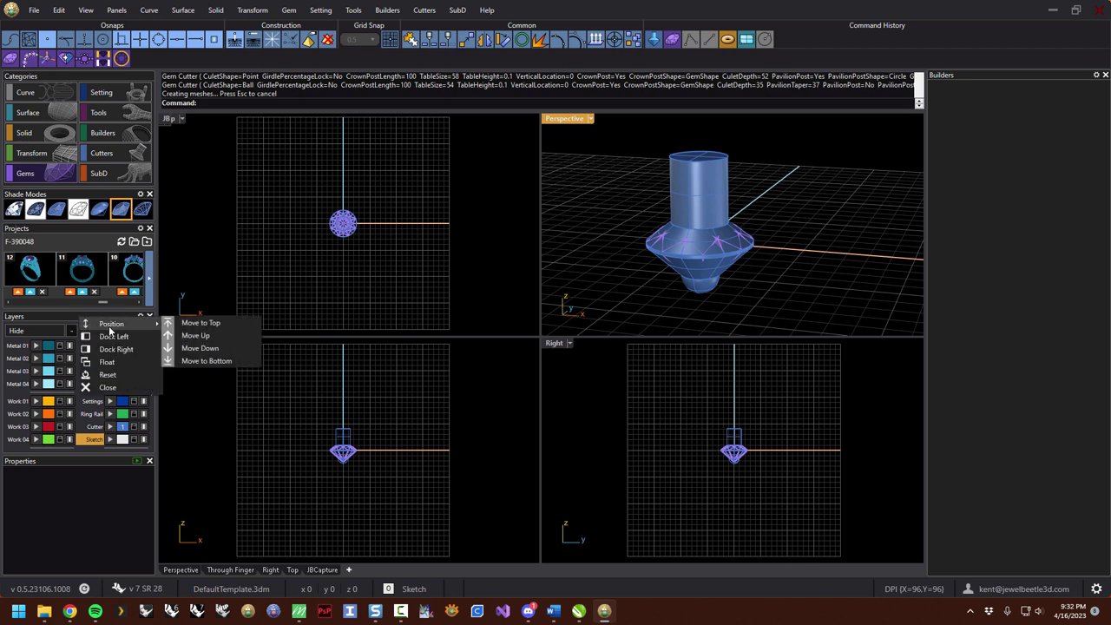
left_click(193, 335)
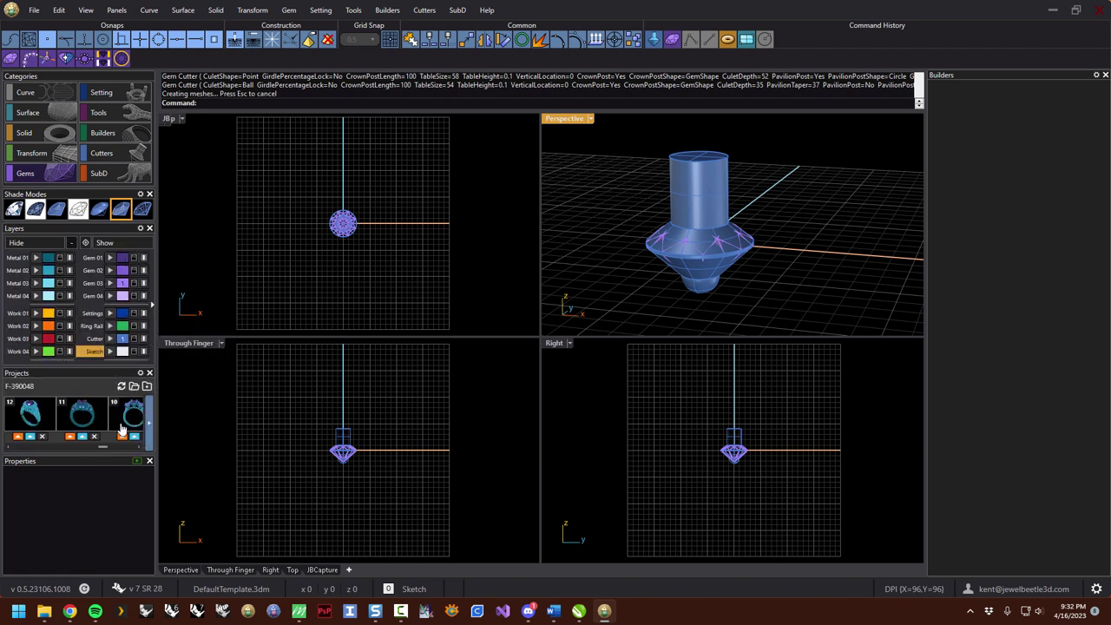
Move the Projects panel up one position above Layers, and reset the current panel layout.
right_click(54, 379)
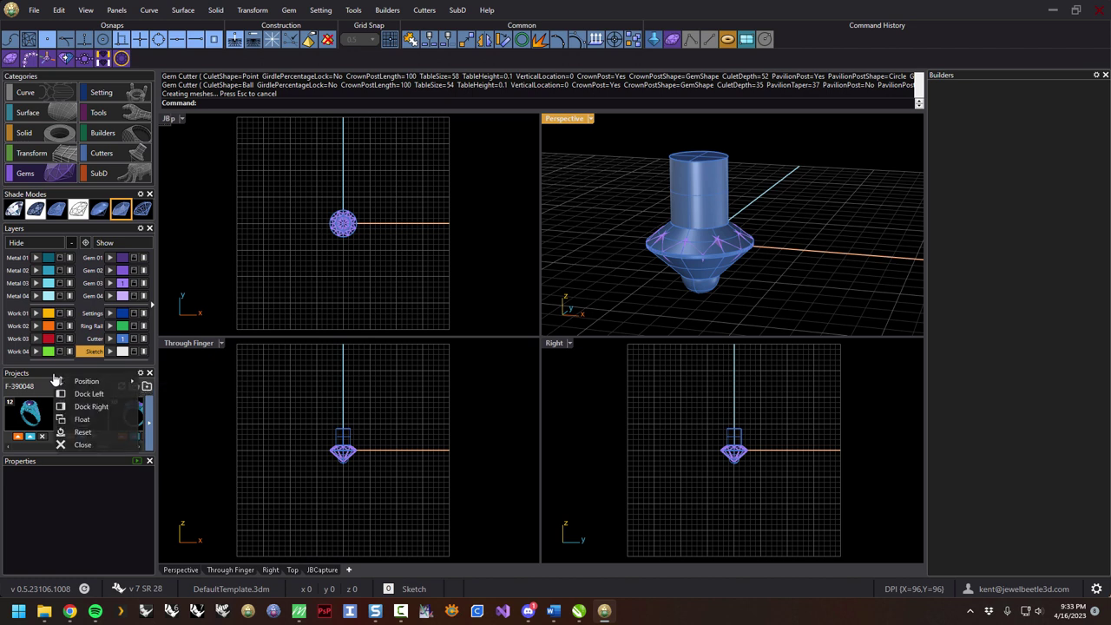
mouse_move(112, 381)
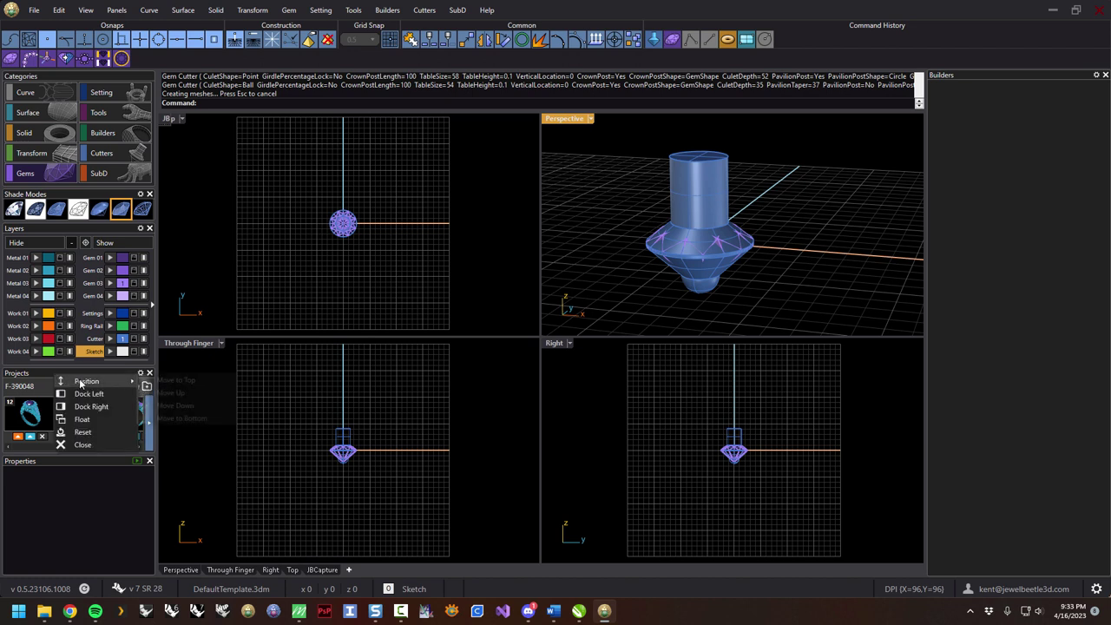
left_click(164, 390)
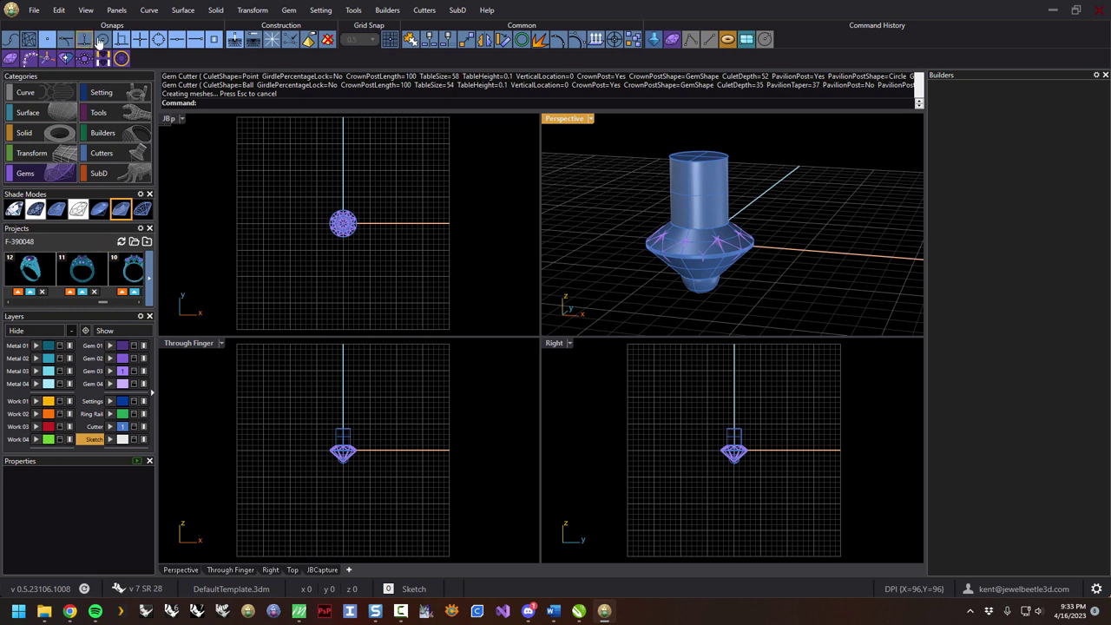
left_click(116, 11)
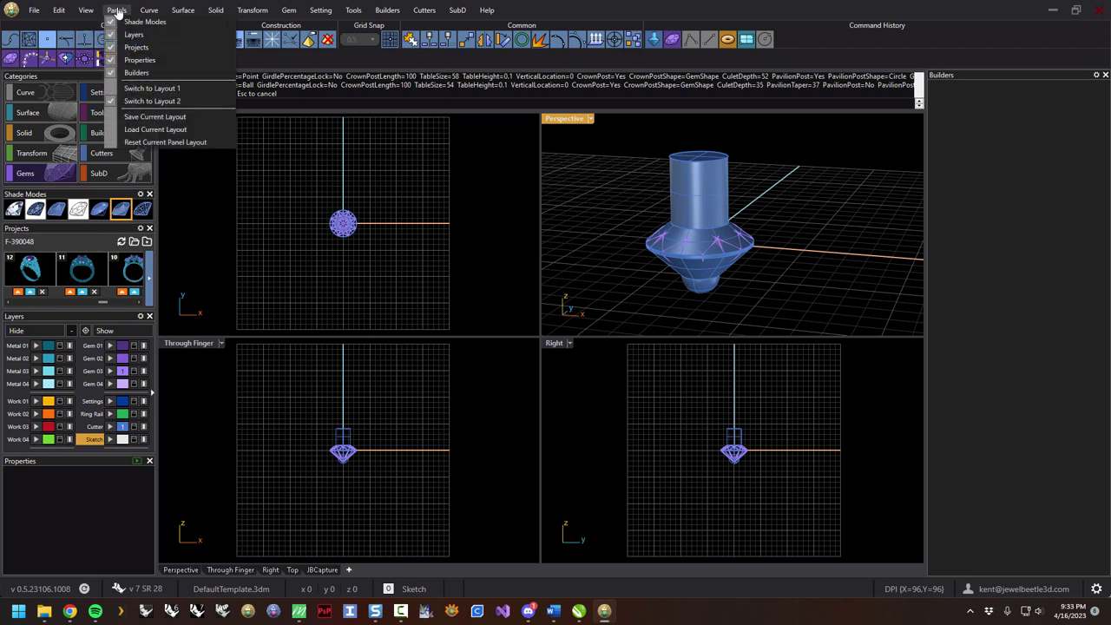
left_click(155, 146)
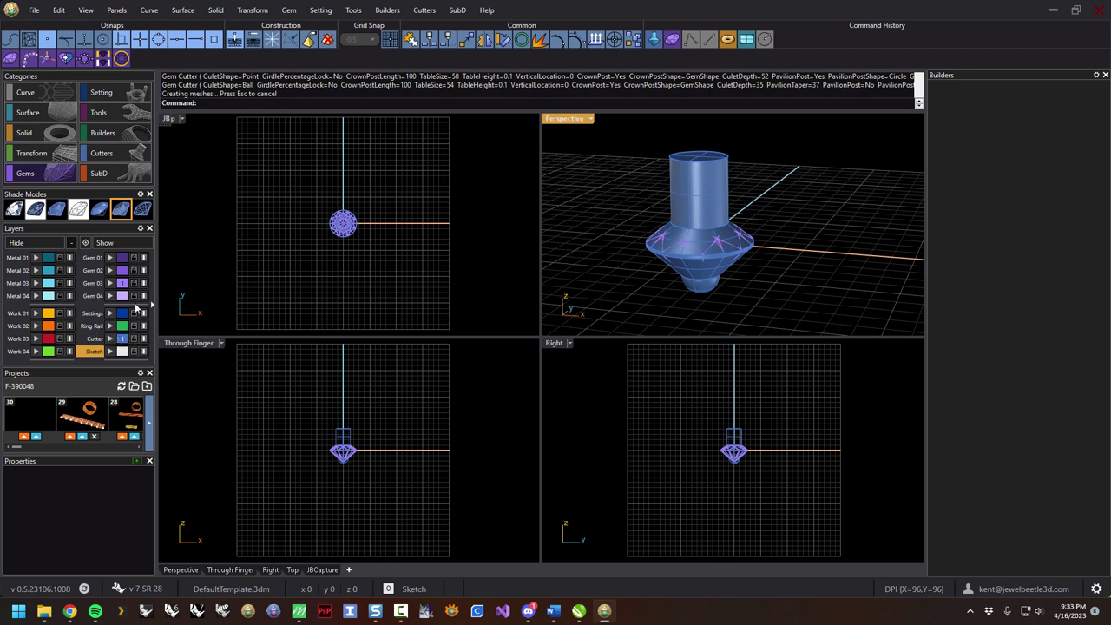
Float the Projects panel over the Top viewport and close it.
right_click(55, 375)
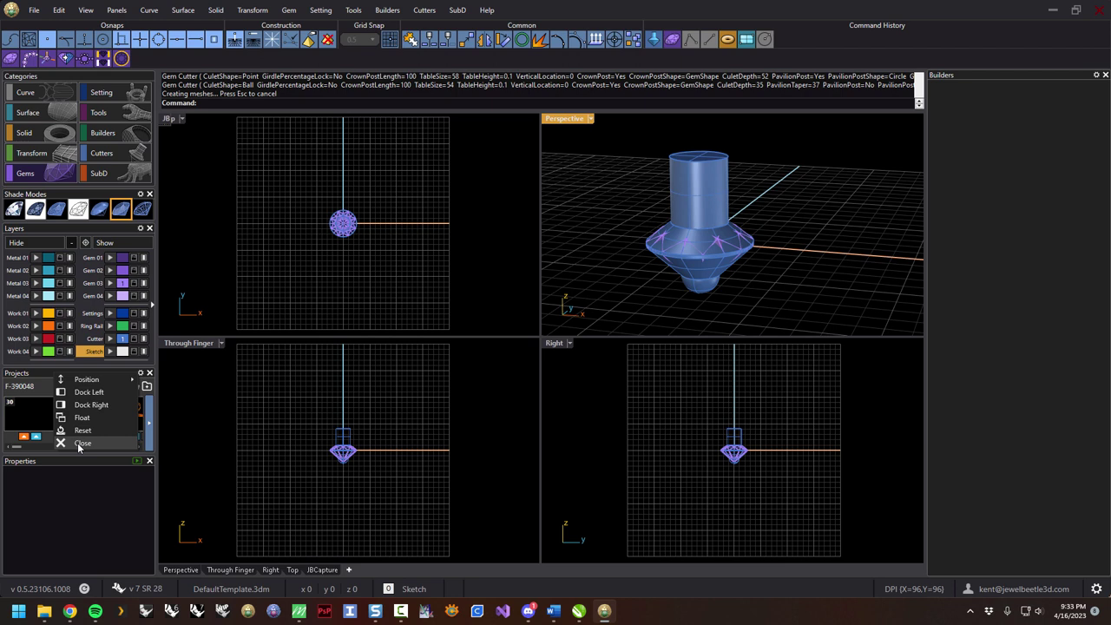
left_click(45, 382)
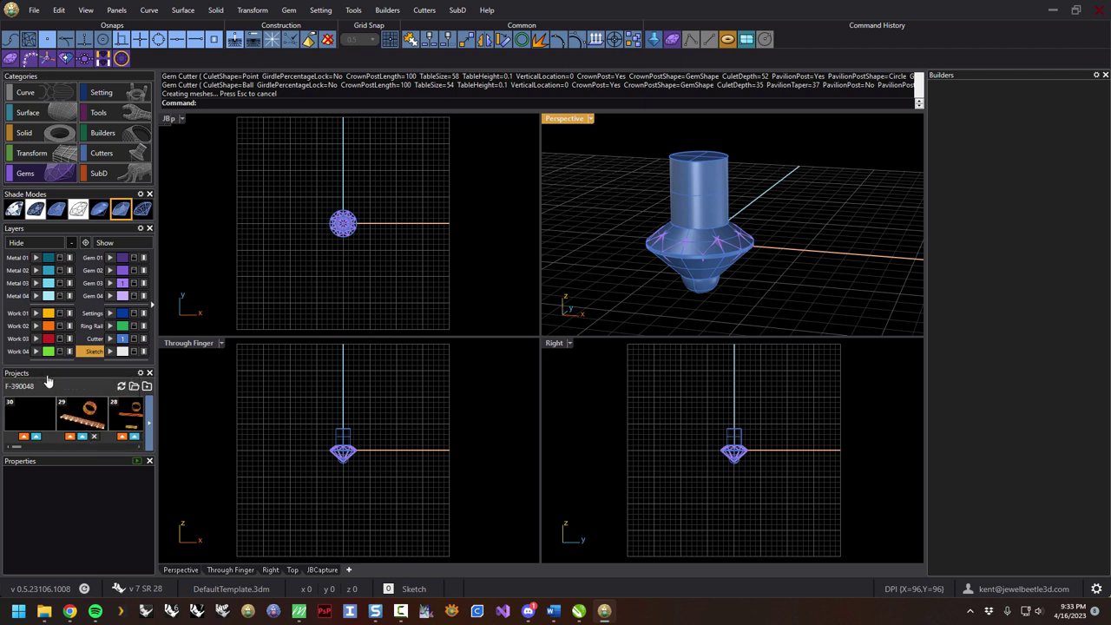
double_click(48, 379)
left_click_drag(221, 310, 316, 285)
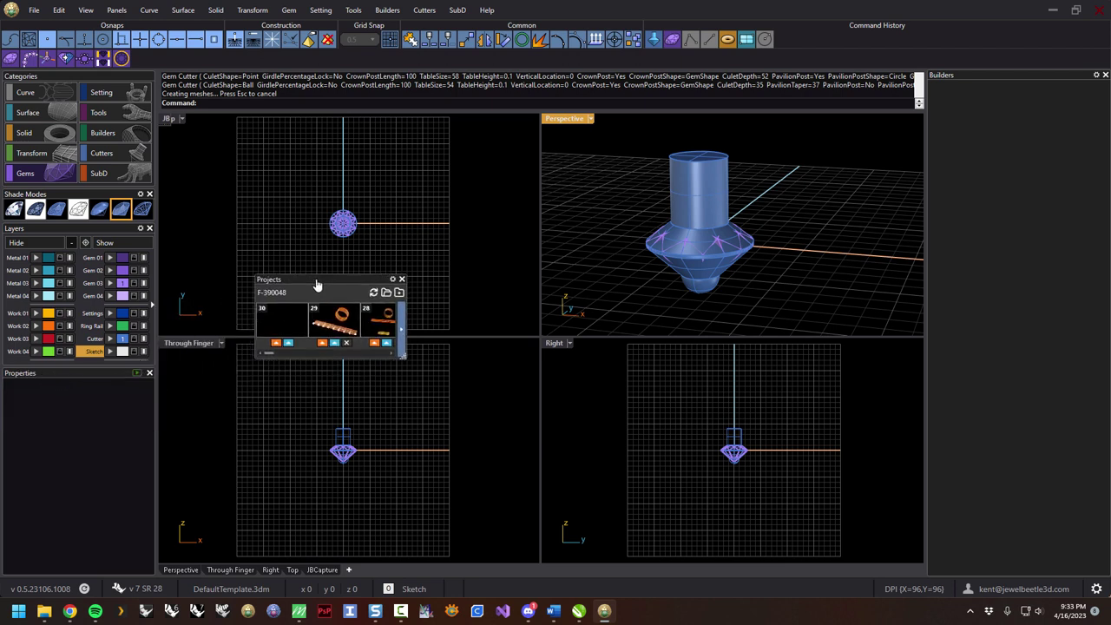
left_click(402, 280)
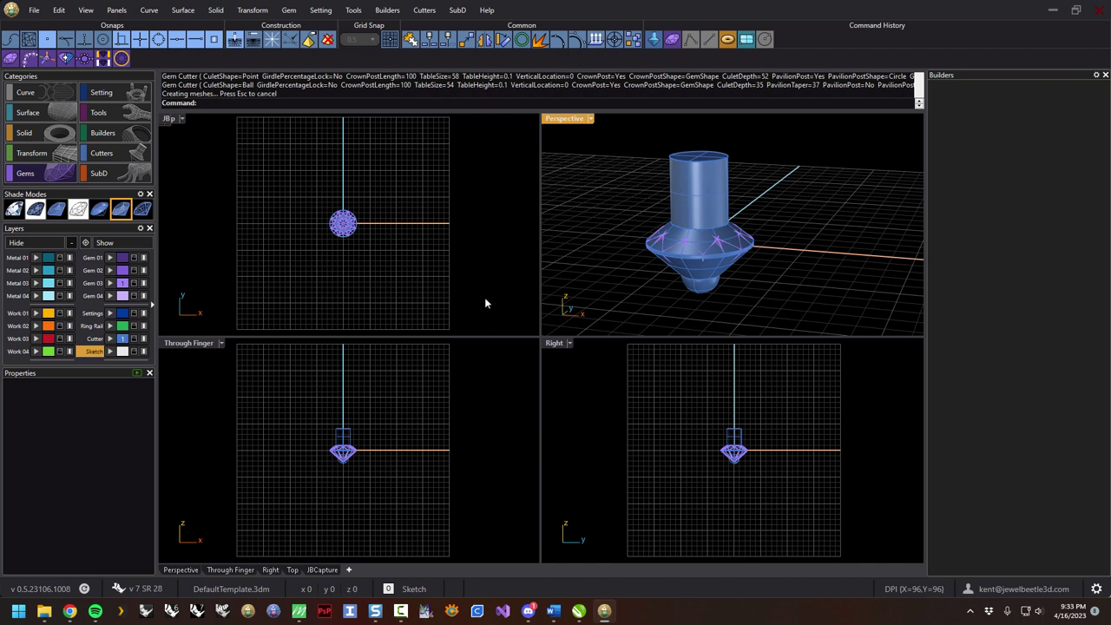
Reopen the closed Projects panel docked left, and reset the current panel layout.
left_click(117, 10)
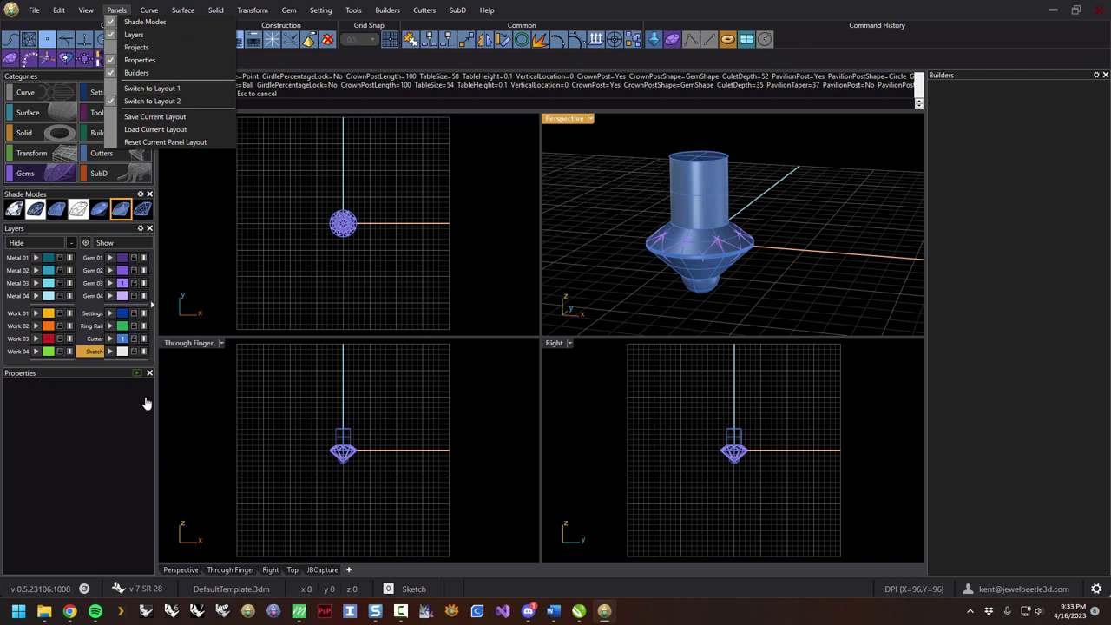
left_click(117, 49)
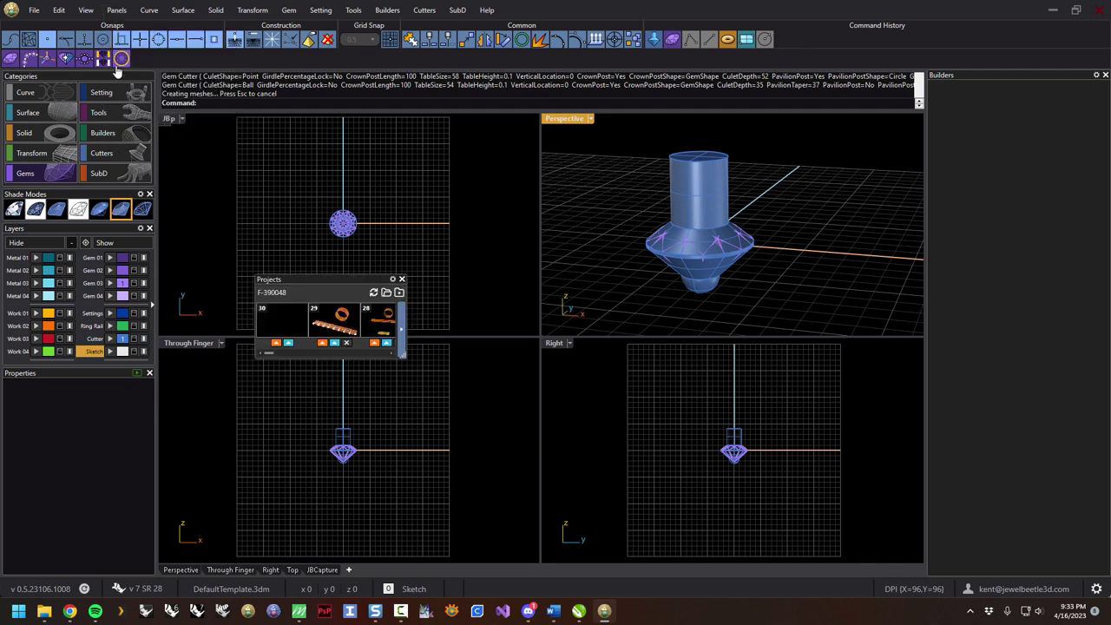
right_click(324, 284)
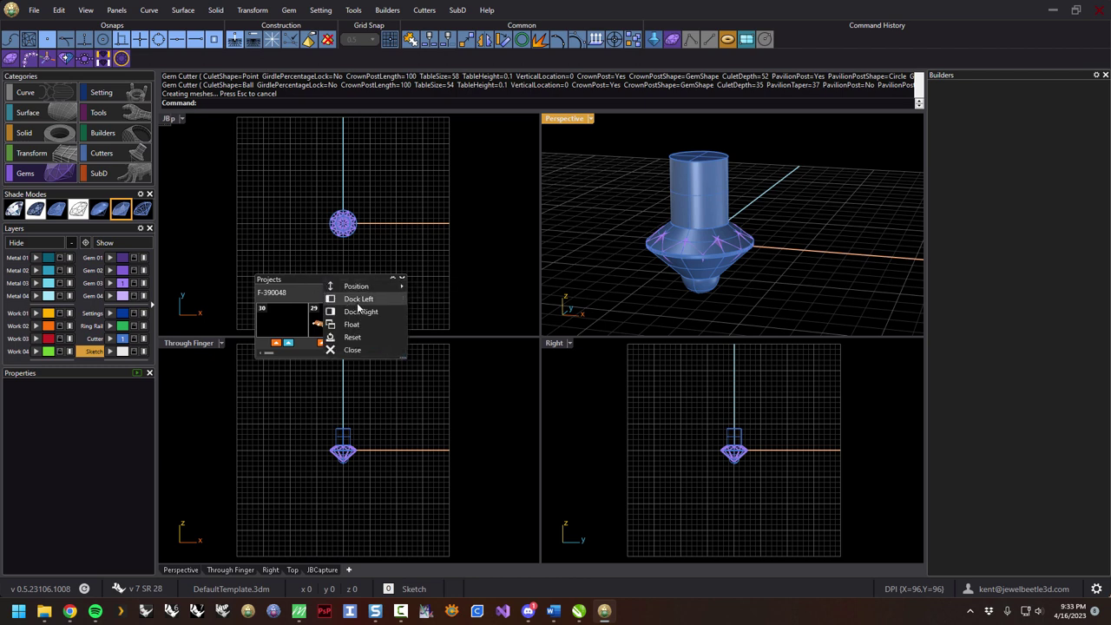
left_click(358, 301)
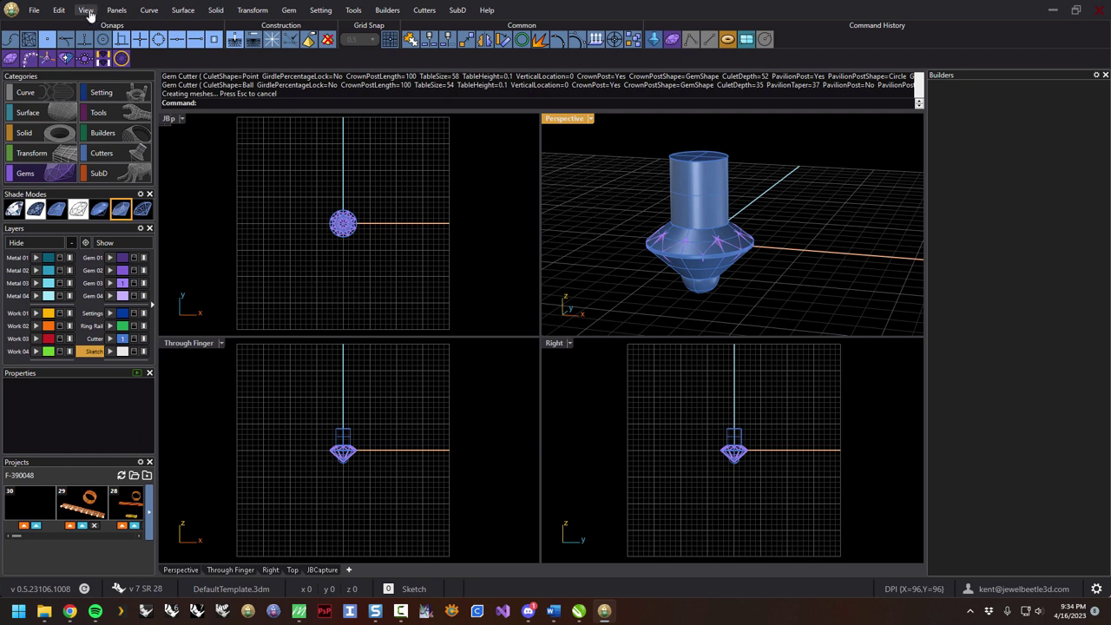
left_click(117, 11)
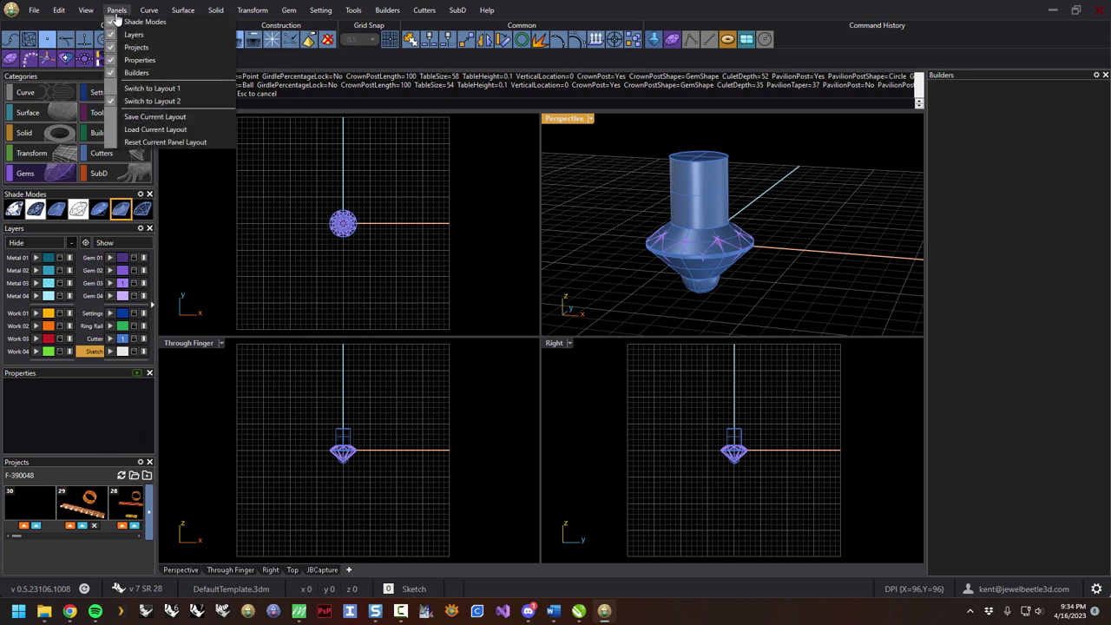
left_click(155, 143)
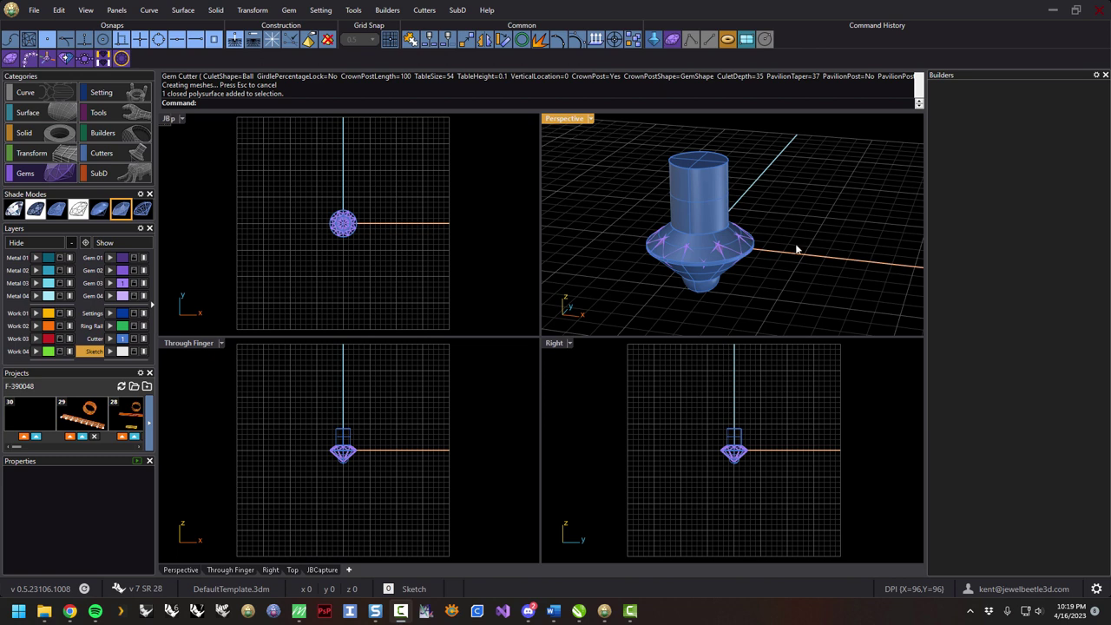
Delete the gem and its cutter from the Perspective viewport.
left_click_drag(751, 199, 599, 277)
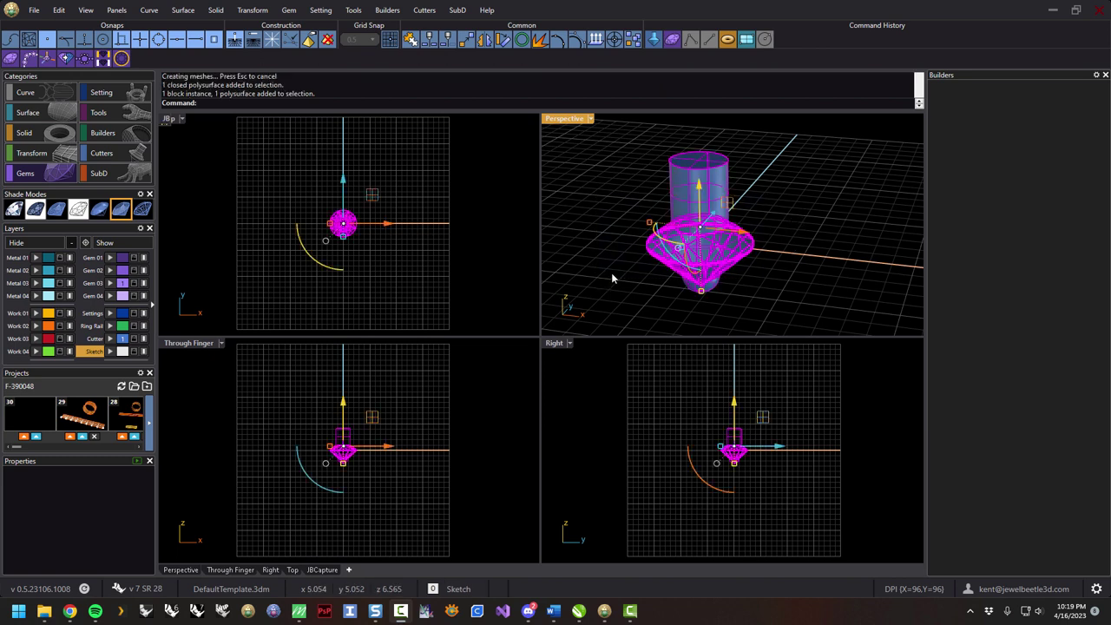
key("Delete")
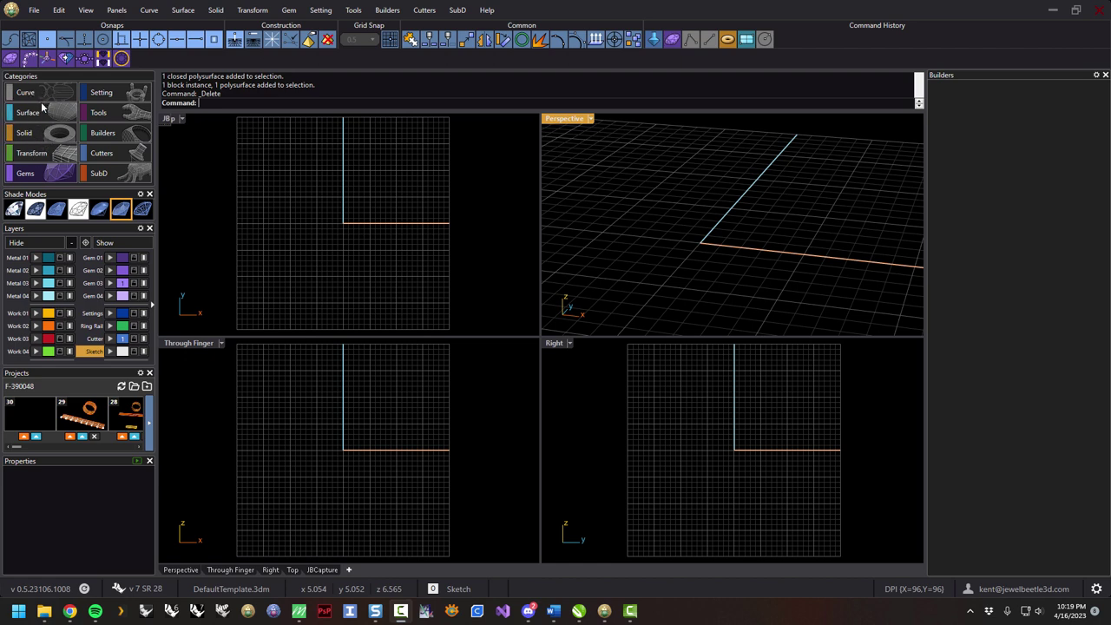
Examine the tool sets of the Transform, Gems, Setting, Tools, Builders and Cutters categories.
left_click(29, 160)
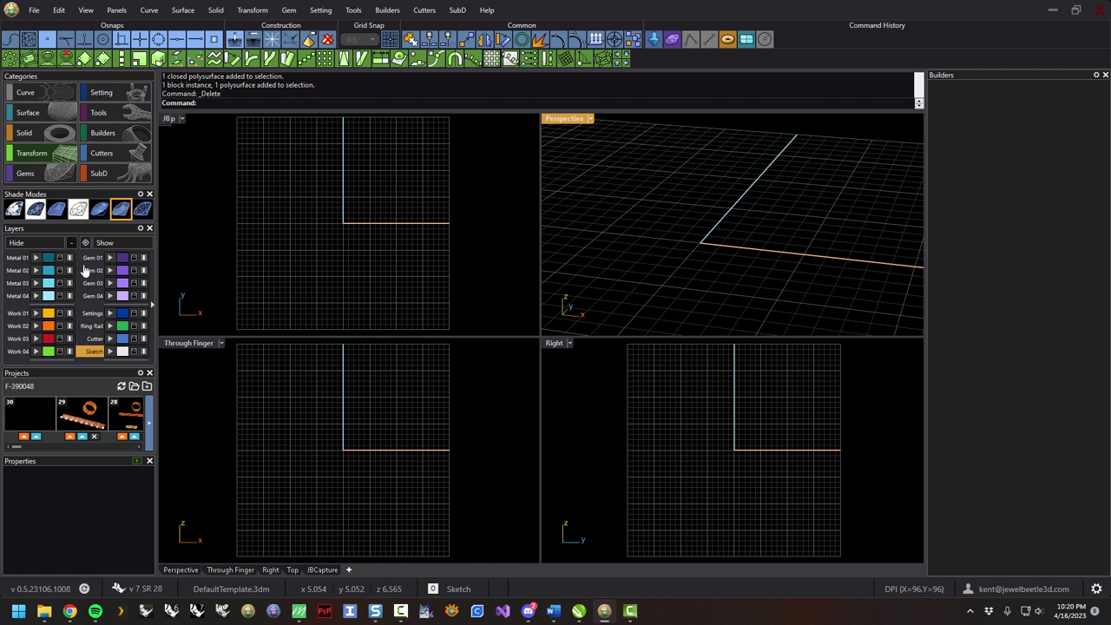
left_click(36, 177)
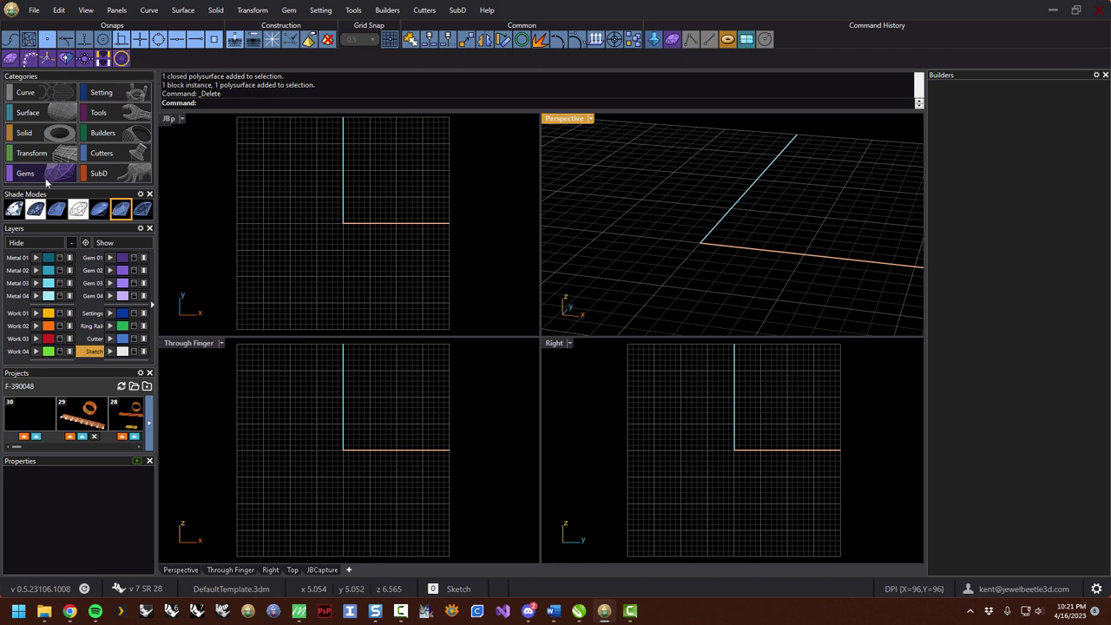
left_click(117, 95)
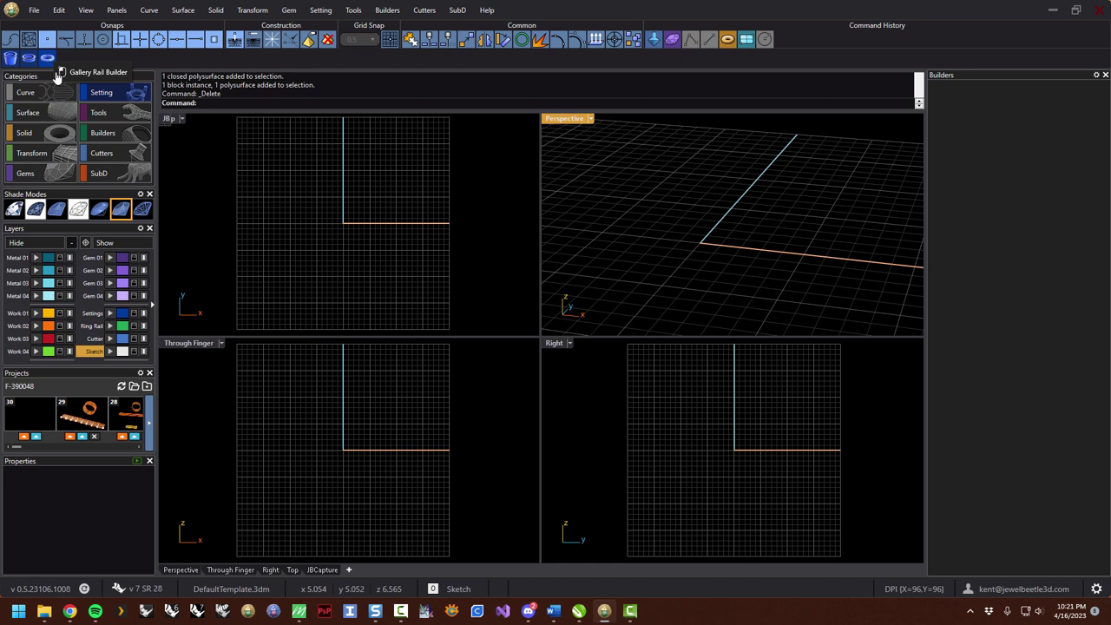
left_click(112, 111)
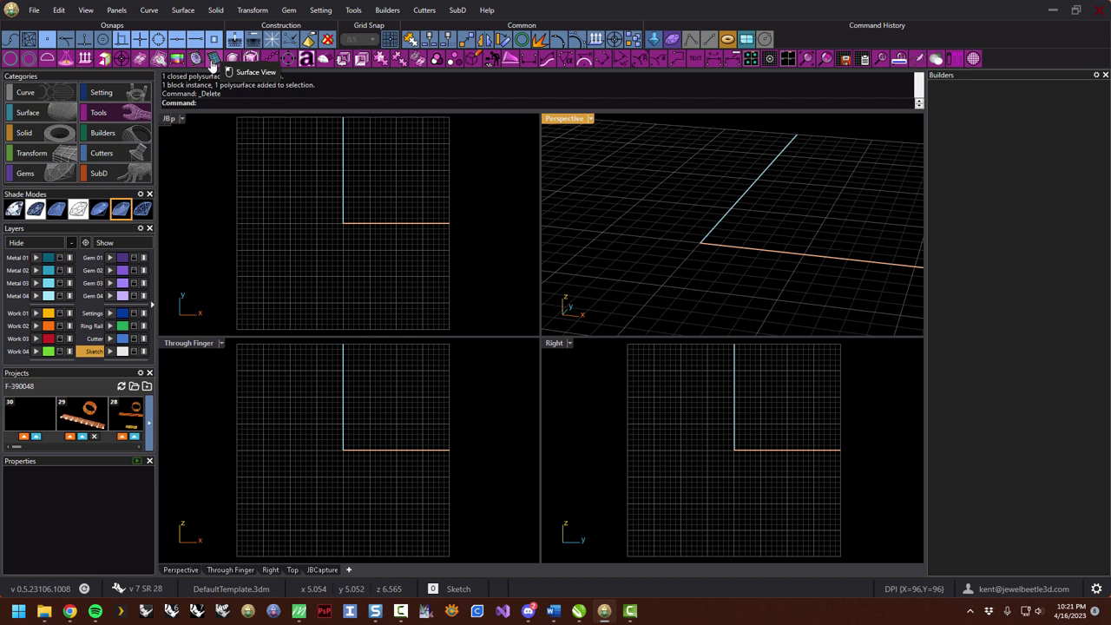
left_click(116, 136)
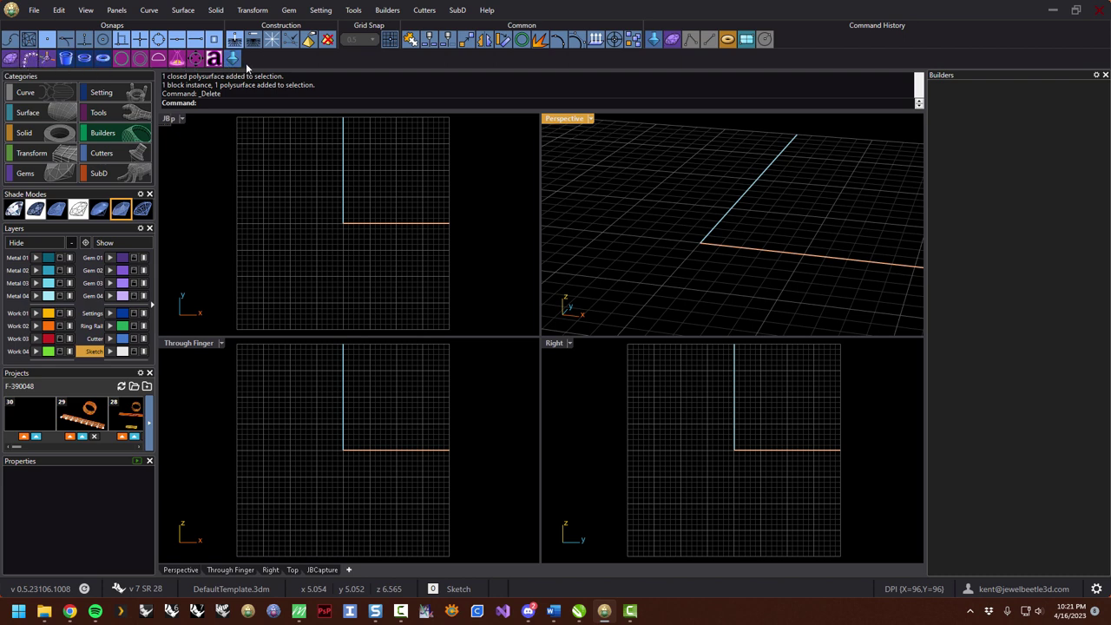
left_click(114, 157)
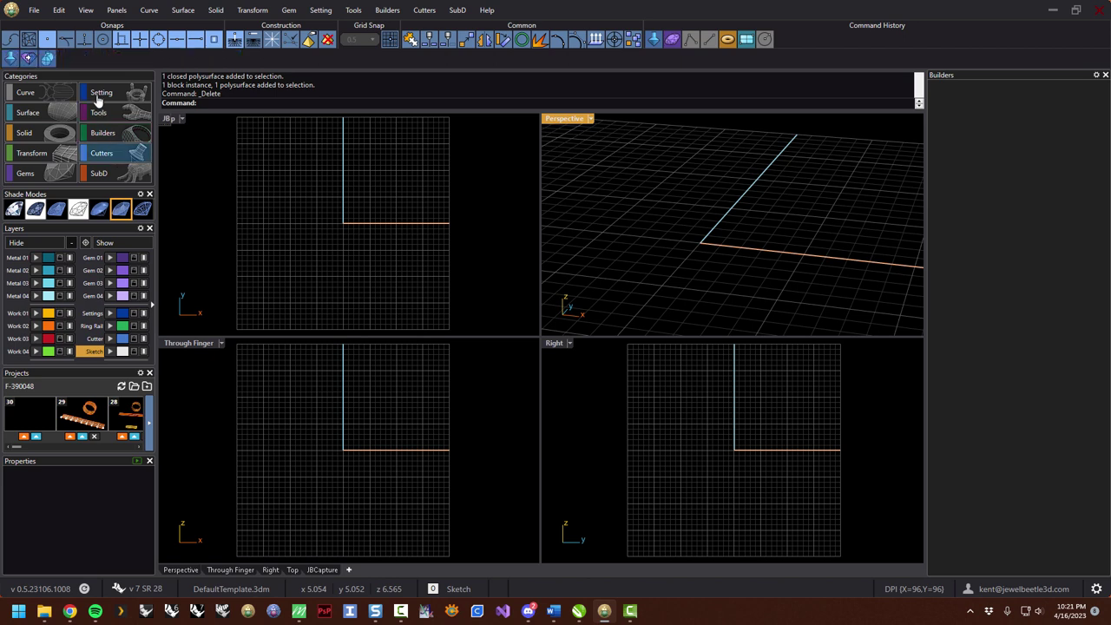